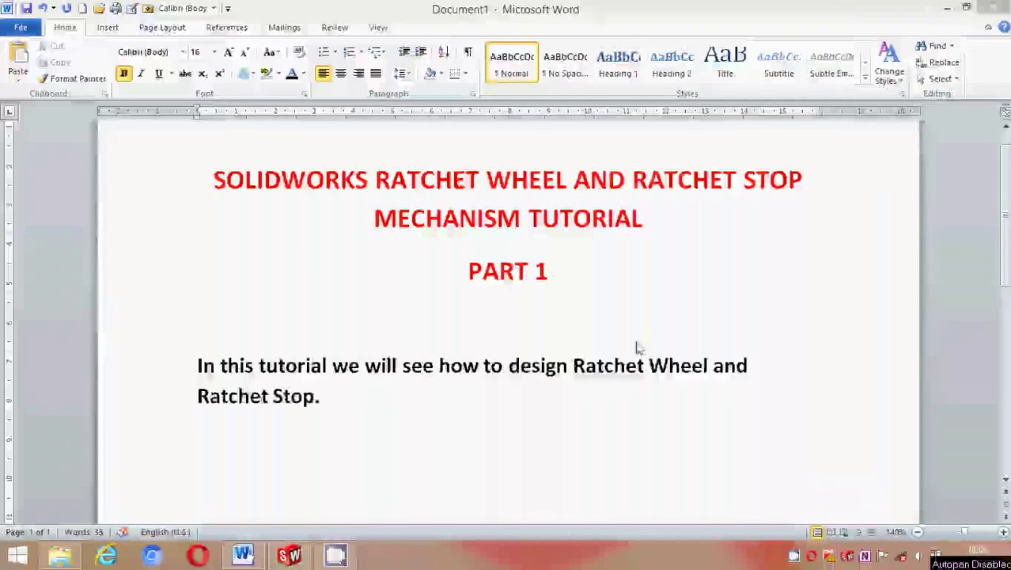
- Review the ratchet tutorial's title and introduction in Word, then switch to SolidWorks
{"action": "left_click", "coordinate": [565, 269]}
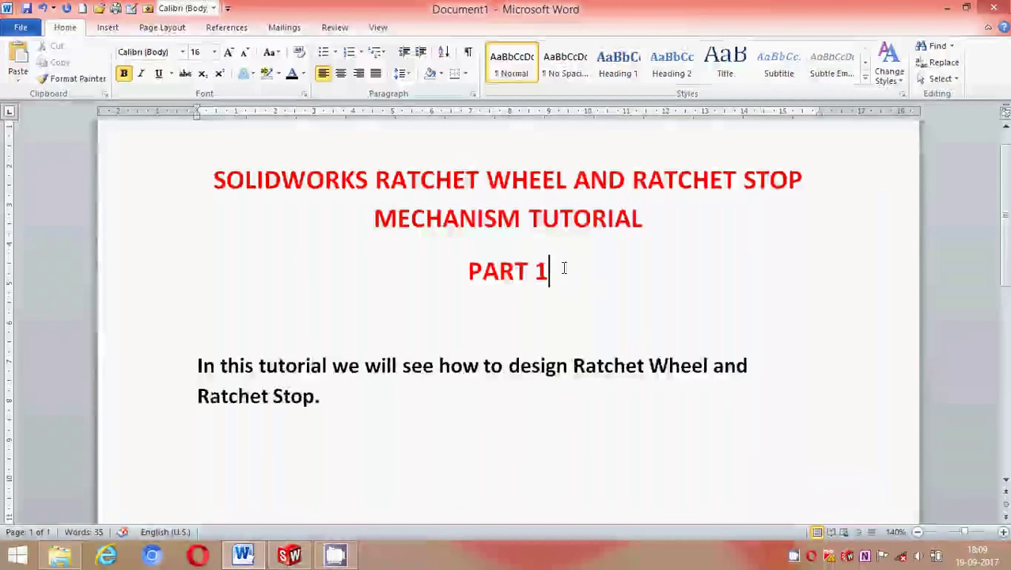
{"action": "mouse_move", "coordinate": [565, 269]}
{"action": "left_mouse_down"}
{"action": "mouse_move", "coordinate": [452, 204]}
{"action": "mouse_move", "coordinate": [271, 193]}
{"action": "left_mouse_up"}
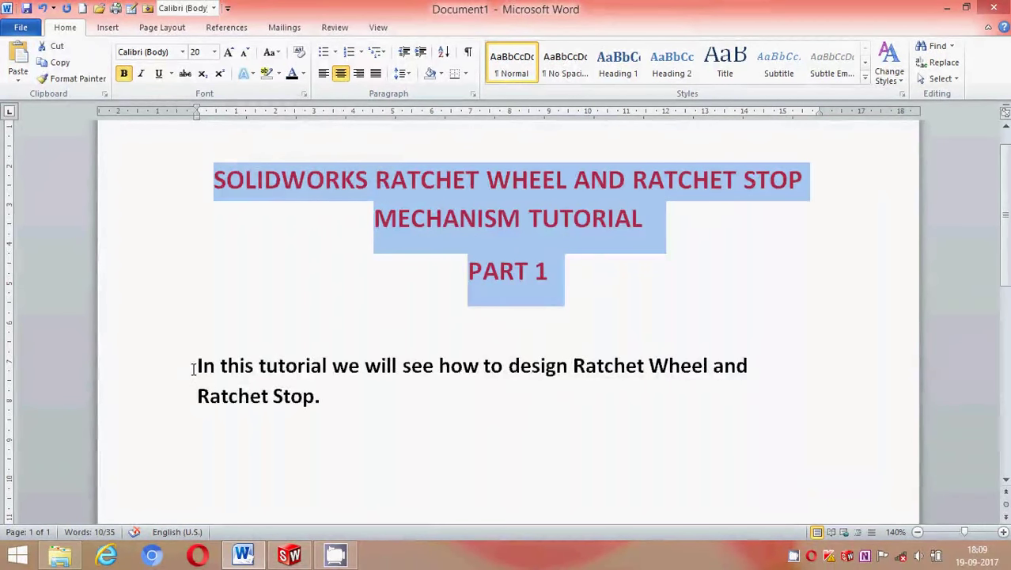
{"action": "left_click_drag", "start_coordinate": [193, 369], "coordinate": [343, 407]}
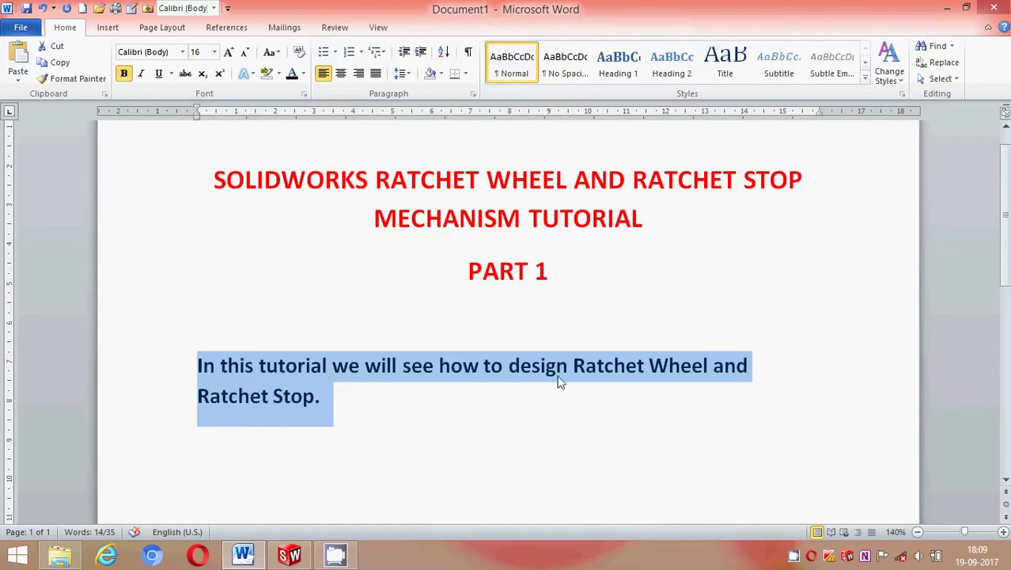
{"action": "left_click", "coordinate": [329, 402]}
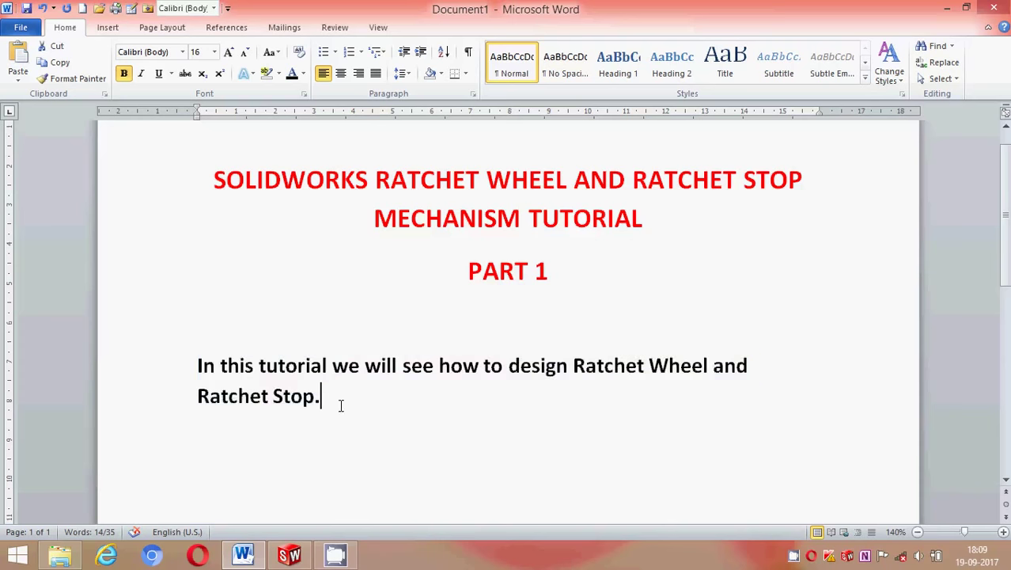
{"action": "left_click", "coordinate": [290, 555]}
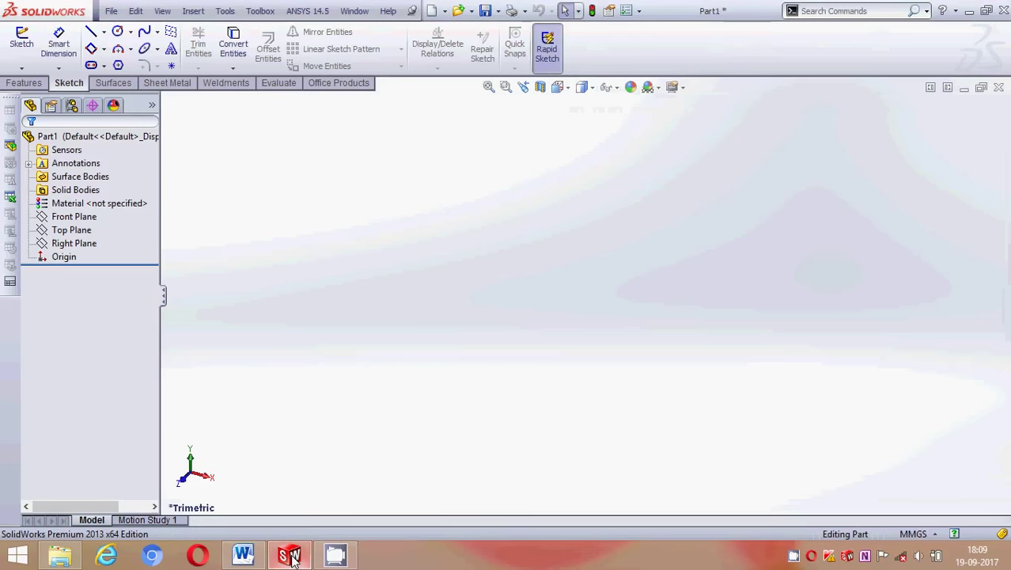
- Start a sketch on the Front Plane and draw a circle centred on the origin
{"action": "left_click", "coordinate": [72, 217]}
{"action": "left_click", "coordinate": [96, 192]}
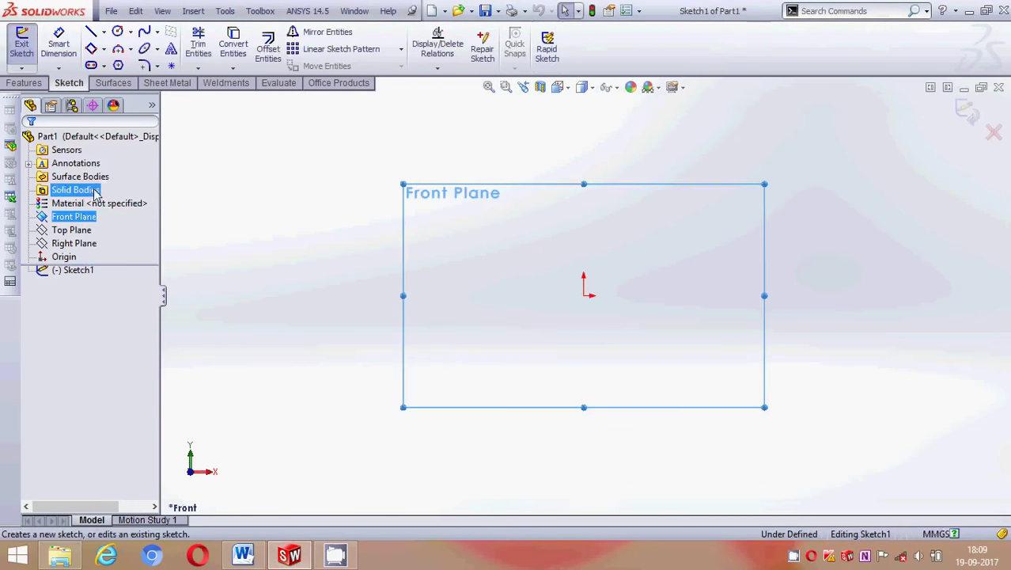
{"action": "left_click", "coordinate": [117, 32]}
{"action": "left_click", "coordinate": [583, 293]}
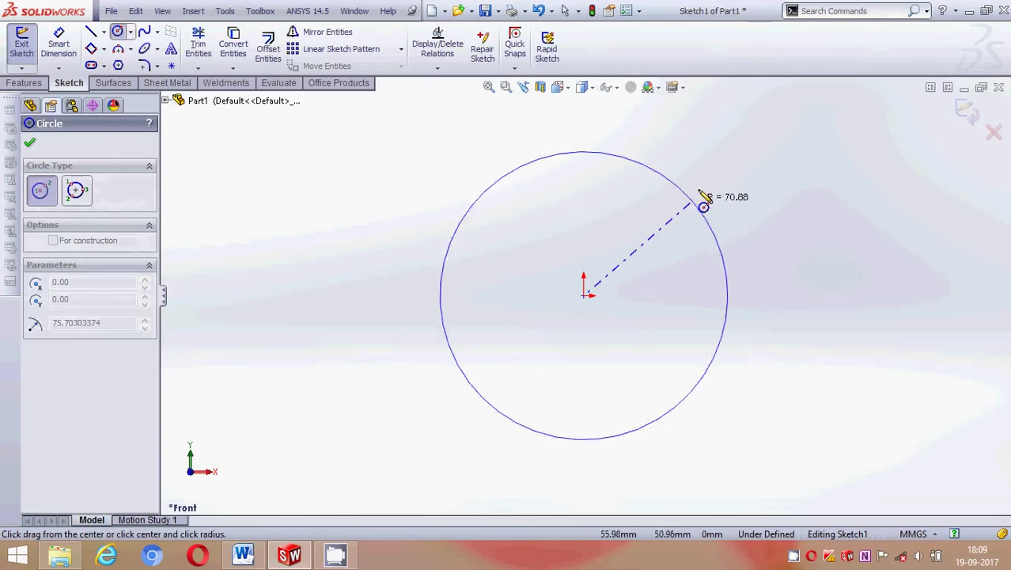
{"action": "left_click", "coordinate": [704, 204]}
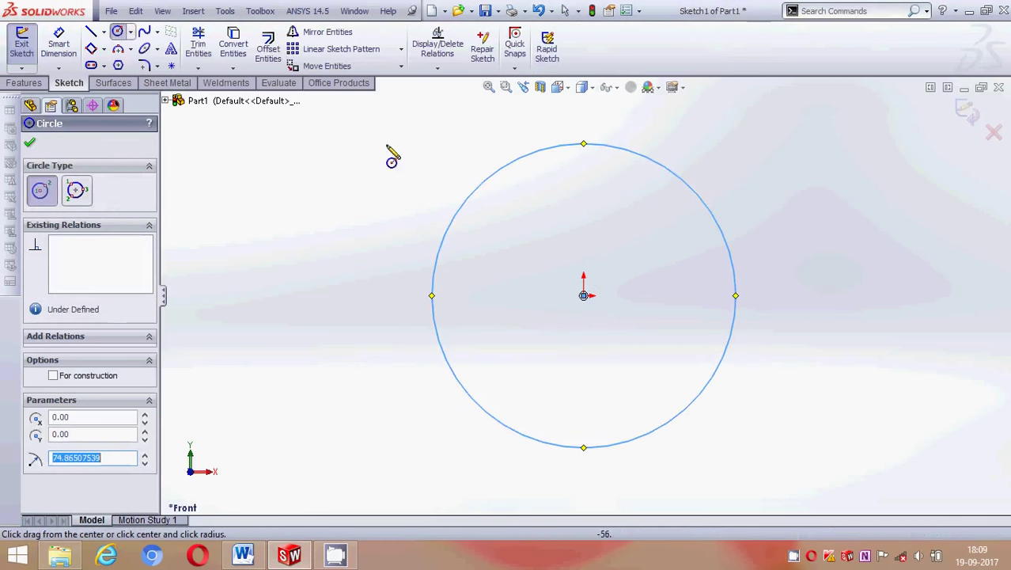
- Dimension the circle to a 152 mm diameter and make it construction geometry
{"action": "left_click", "coordinate": [55, 49]}
{"action": "left_click", "coordinate": [627, 151]}
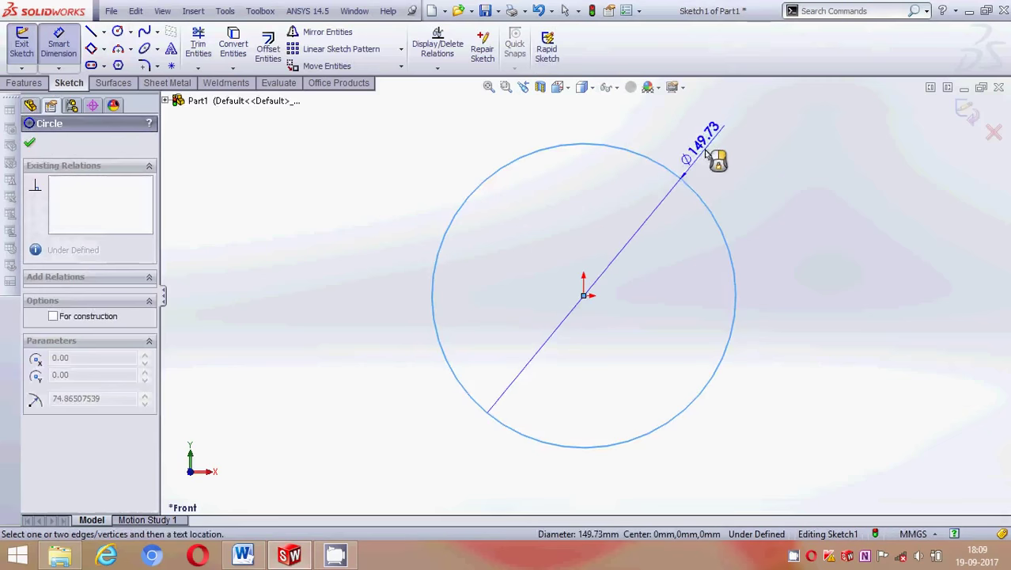
{"action": "left_click", "coordinate": [706, 154]}
{"action": "type", "text": "="}
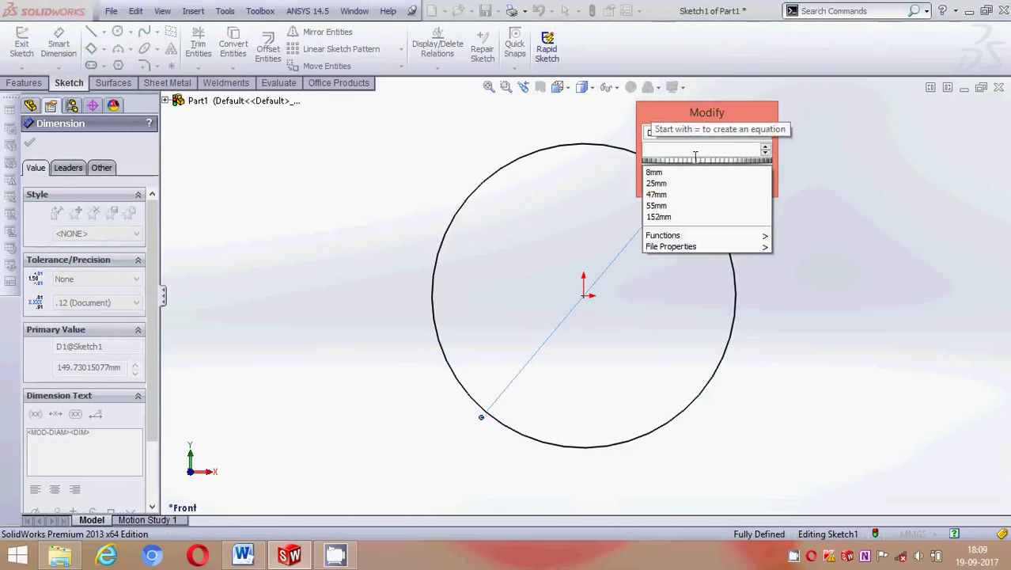
{"action": "type", "text": "152"}
{"action": "key", "text": "Return"}
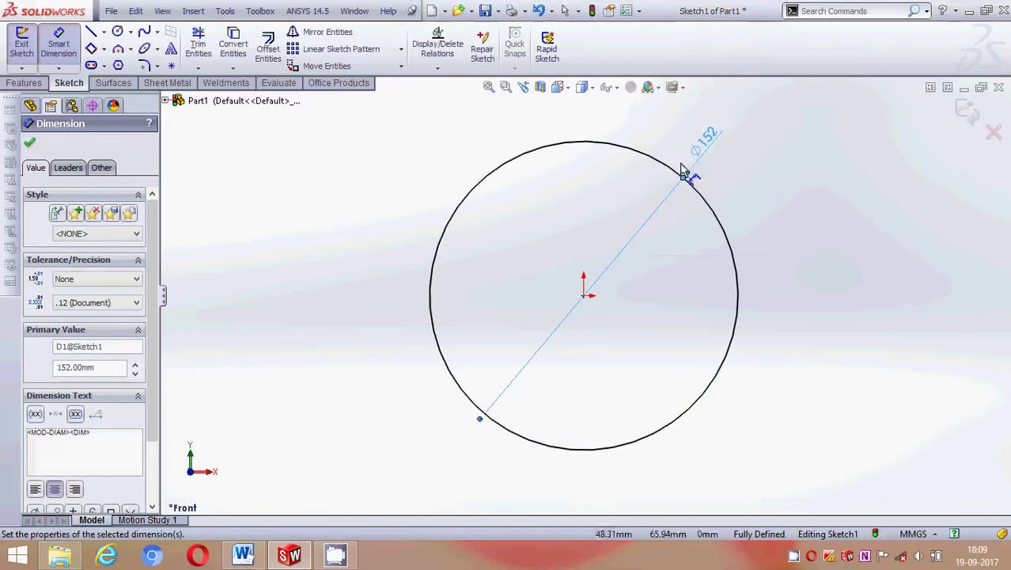
{"action": "left_click", "coordinate": [32, 146]}
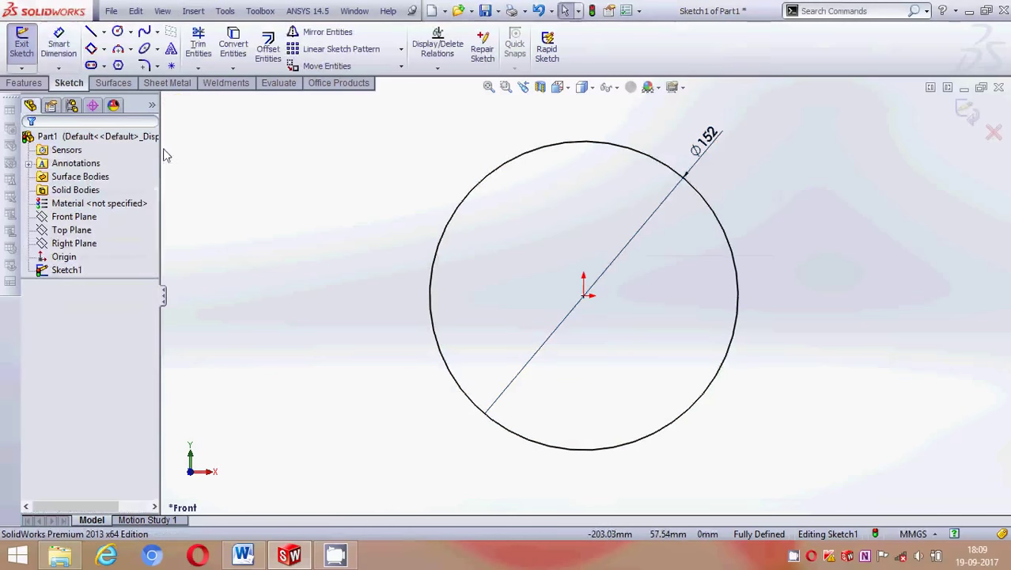
{"action": "left_click", "coordinate": [466, 208]}
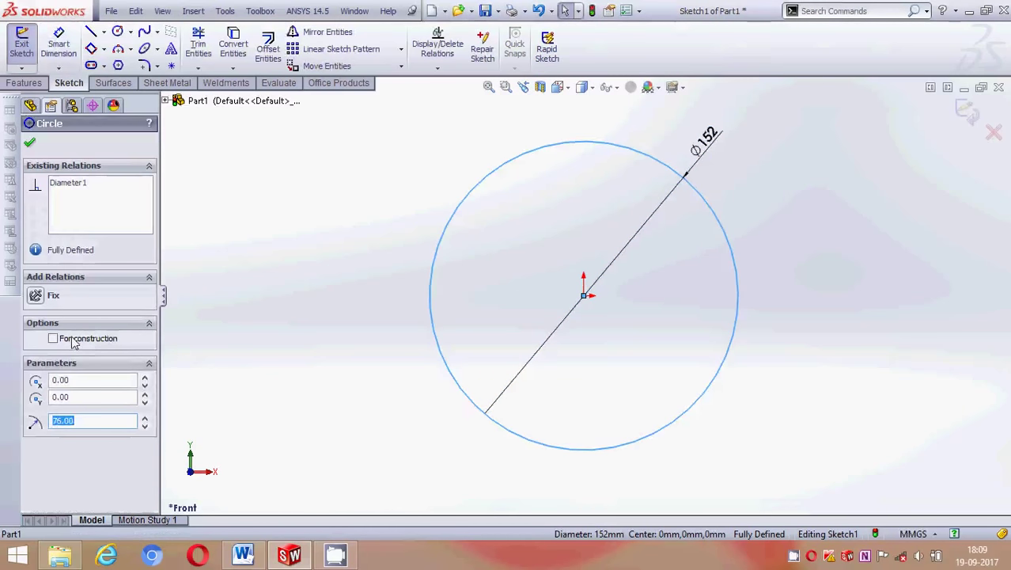
{"action": "left_click", "coordinate": [53, 338]}
{"action": "left_click", "coordinate": [29, 142]}
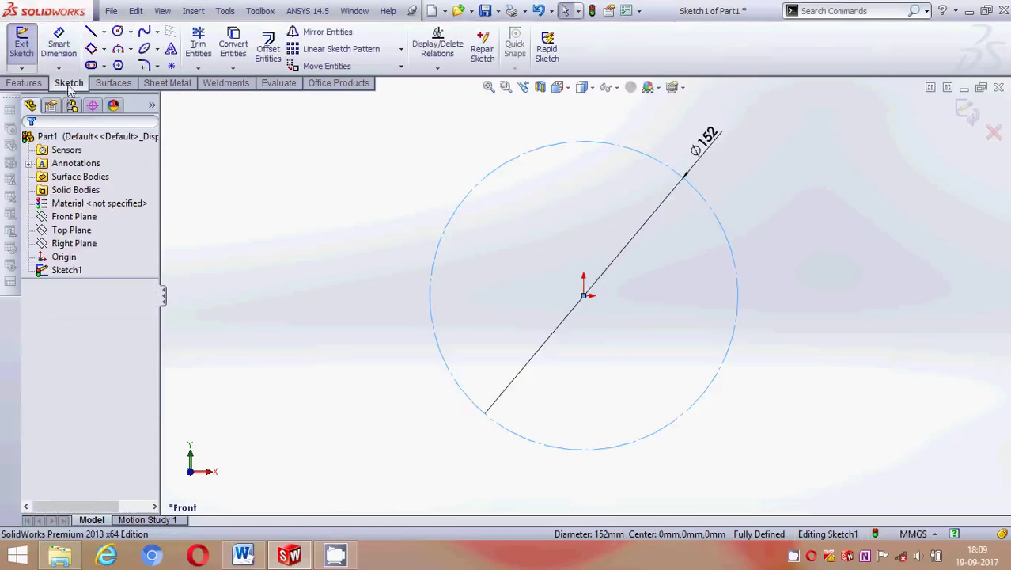
{"action": "left_click", "coordinate": [91, 31]}
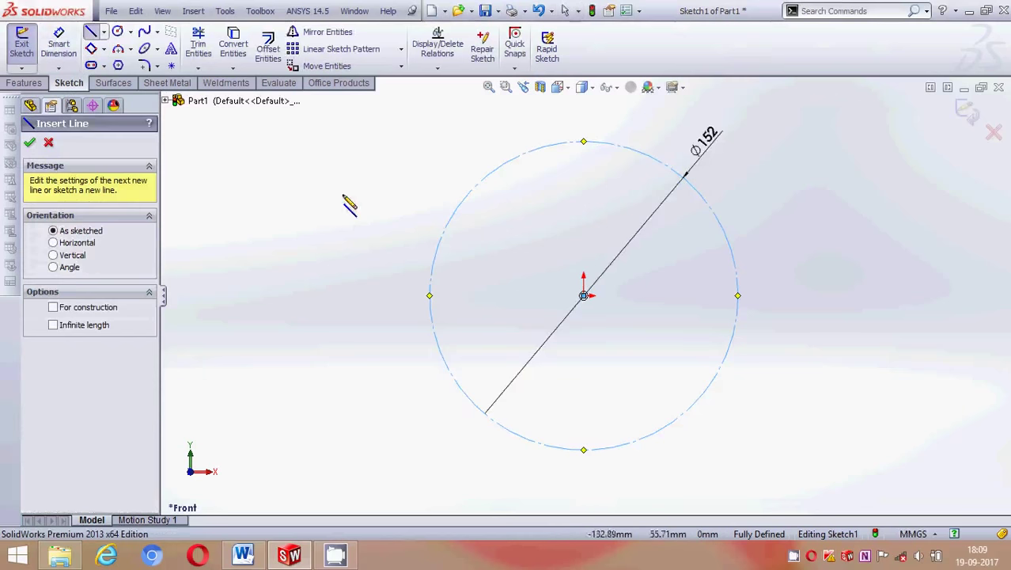
- Draw a vertical and an angled construction line from the origin to the circle's top
{"action": "left_click", "coordinate": [583, 295]}
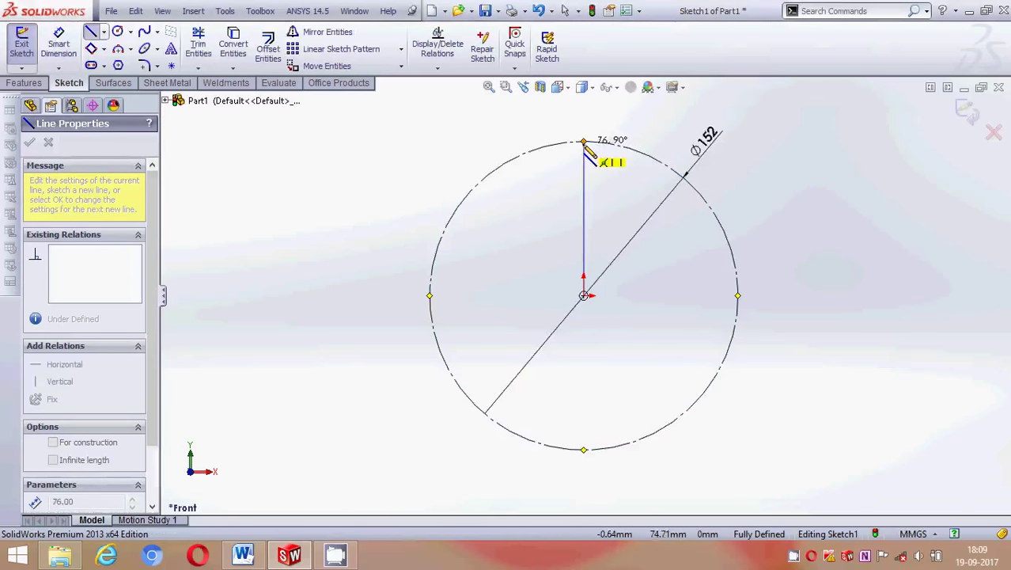
{"action": "left_click", "coordinate": [583, 142]}
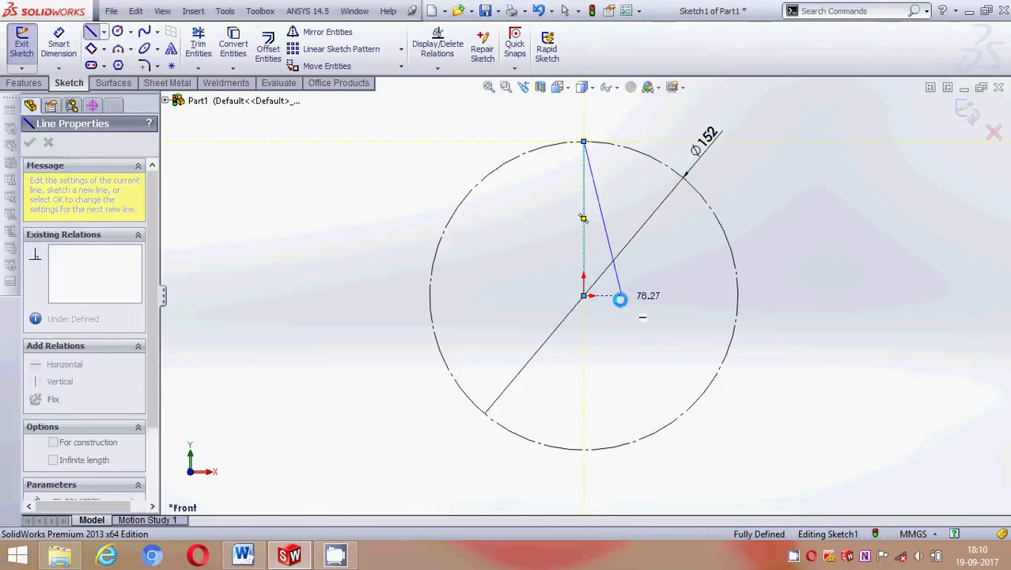
{"action": "key", "text": "Escape"}
{"action": "left_click", "coordinate": [92, 33]}
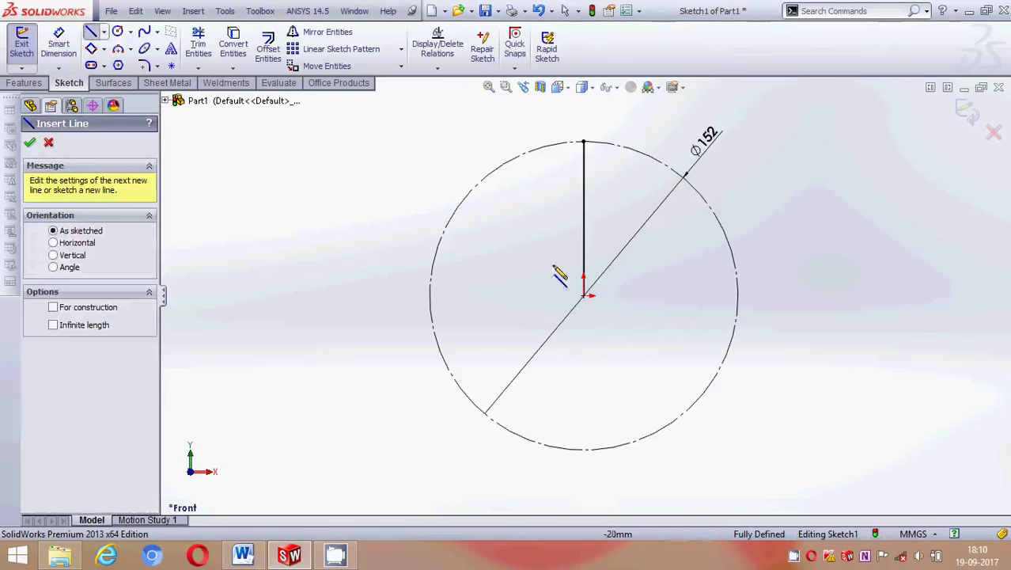
{"action": "left_click", "coordinate": [583, 219]}
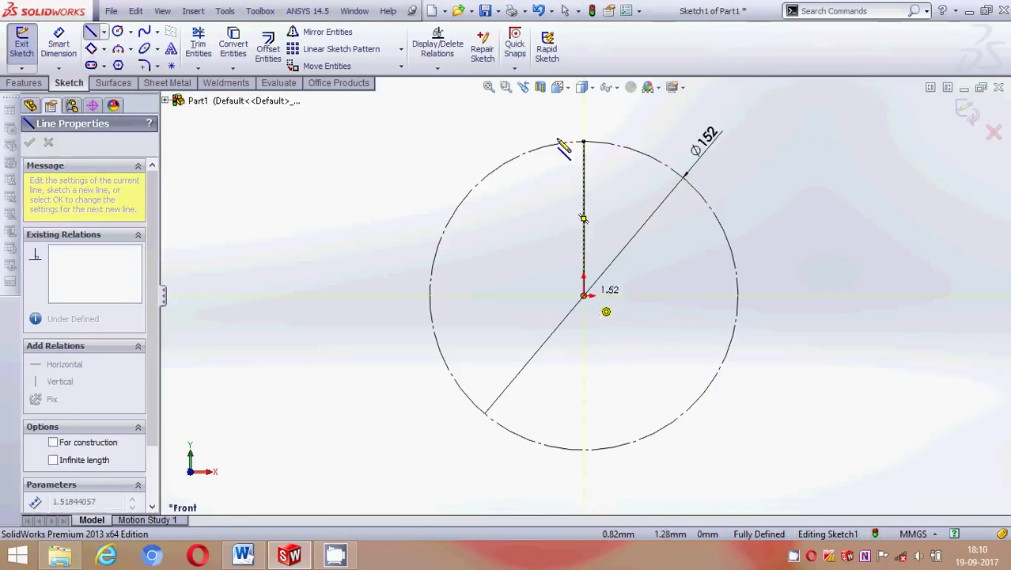
{"action": "left_click", "coordinate": [613, 145]}
{"action": "key", "text": "Escape"}
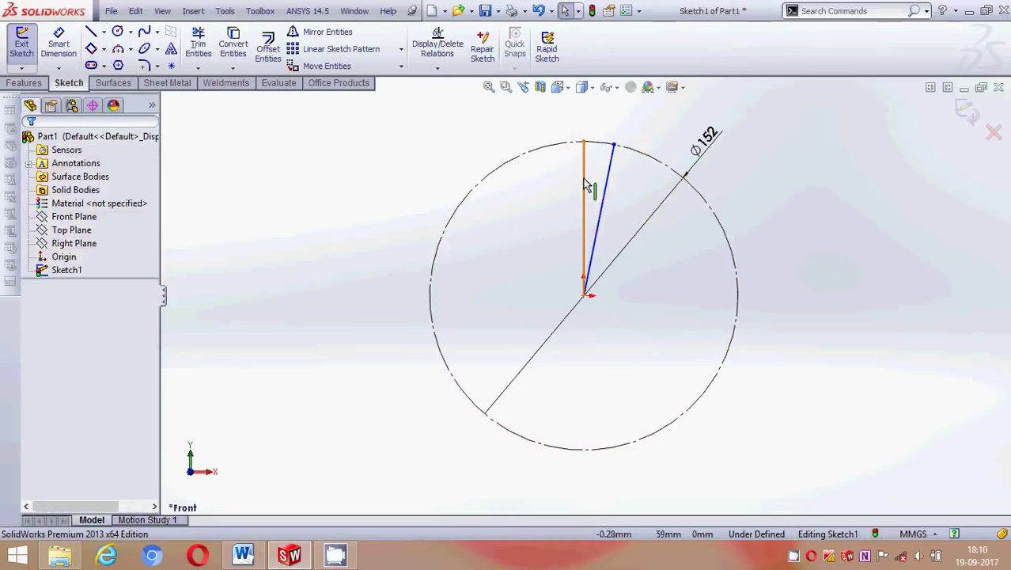
{"action": "left_click", "coordinate": [583, 186]}
{"action": "left_click", "coordinate": [603, 194], "text": "ctrl"}
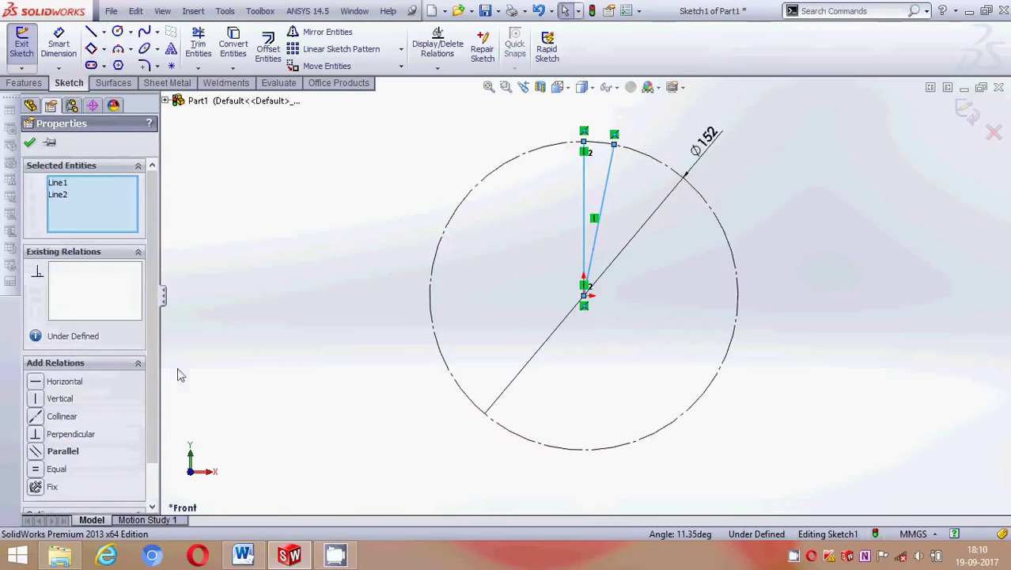
{"action": "scroll", "coordinate": [150, 395], "scroll_direction": "down", "scroll_amount": 2}
{"action": "left_click", "coordinate": [53, 486]}
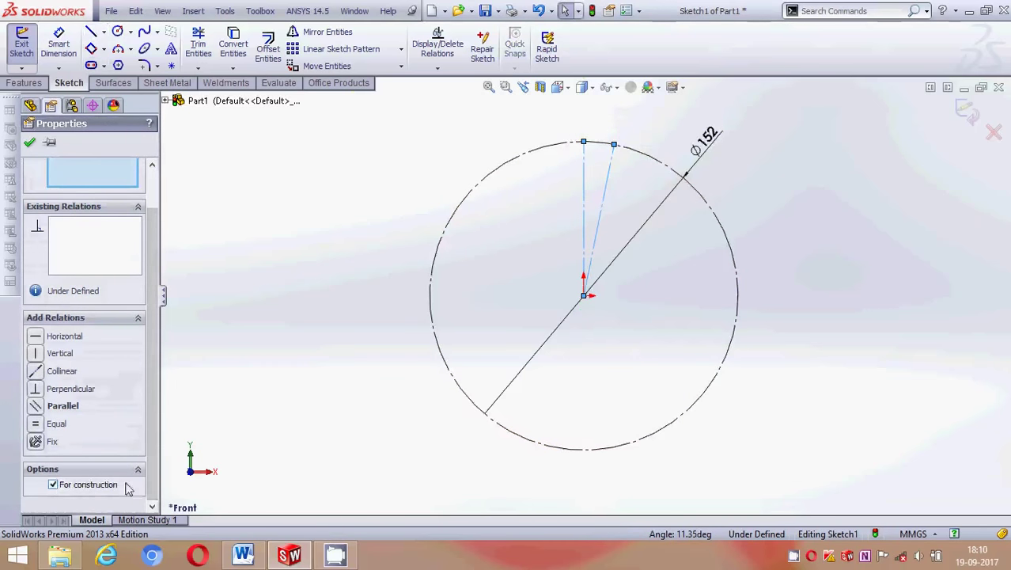
{"action": "left_click", "coordinate": [29, 143]}
- Dimension the angle between the two construction lines to 15°
{"action": "left_click", "coordinate": [58, 43]}
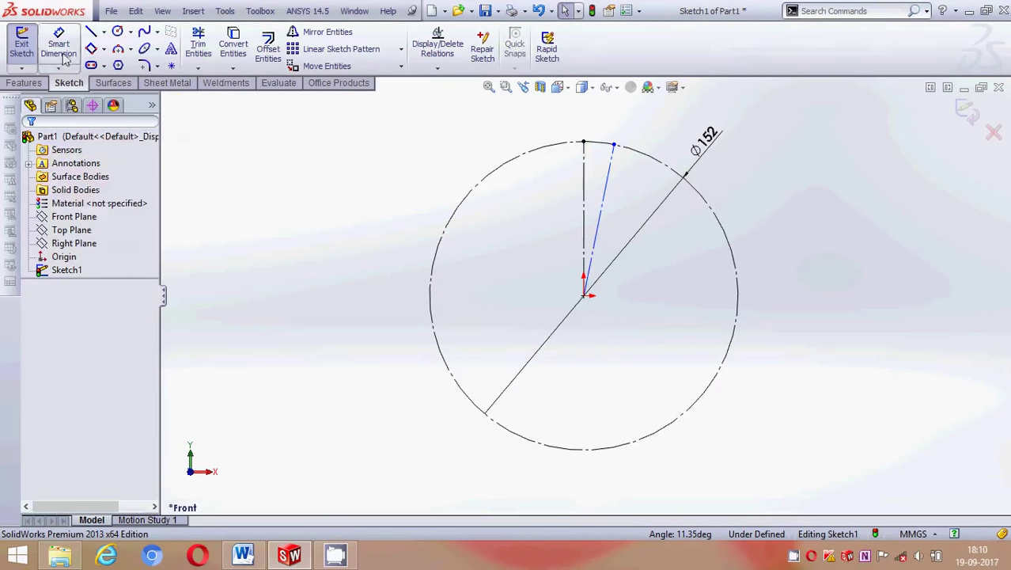
{"action": "left_click", "coordinate": [583, 222]}
{"action": "left_click", "coordinate": [603, 209]}
{"action": "left_click", "coordinate": [599, 139]}
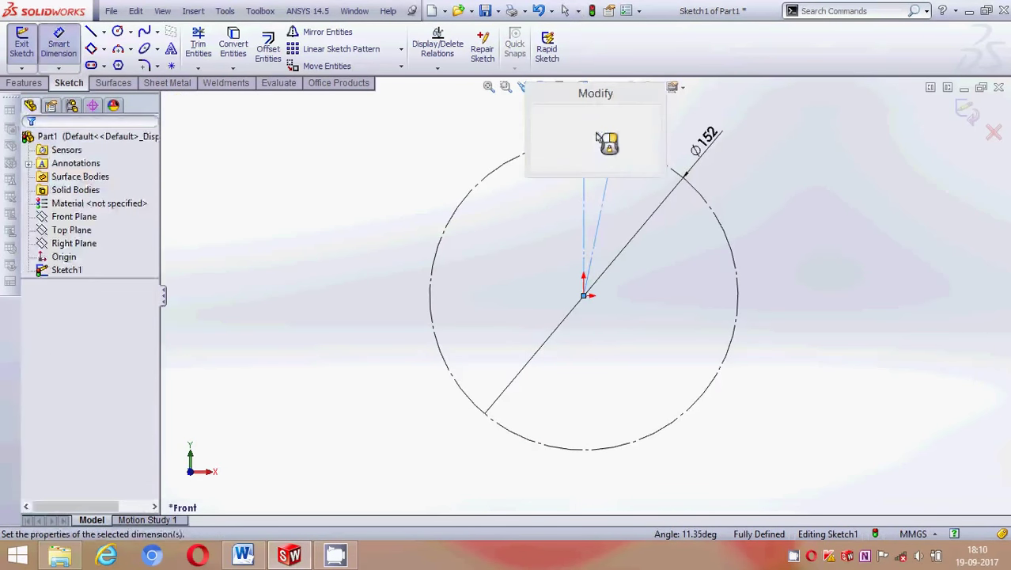
{"action": "key", "text": "BackSpace"}
{"action": "type", "text": "15"}
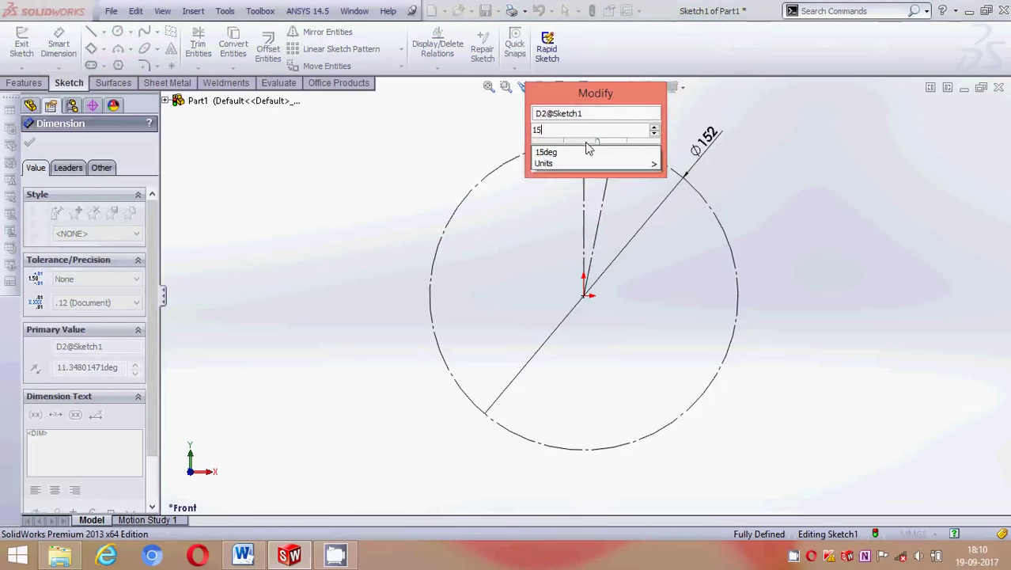
{"action": "key", "text": "Return"}
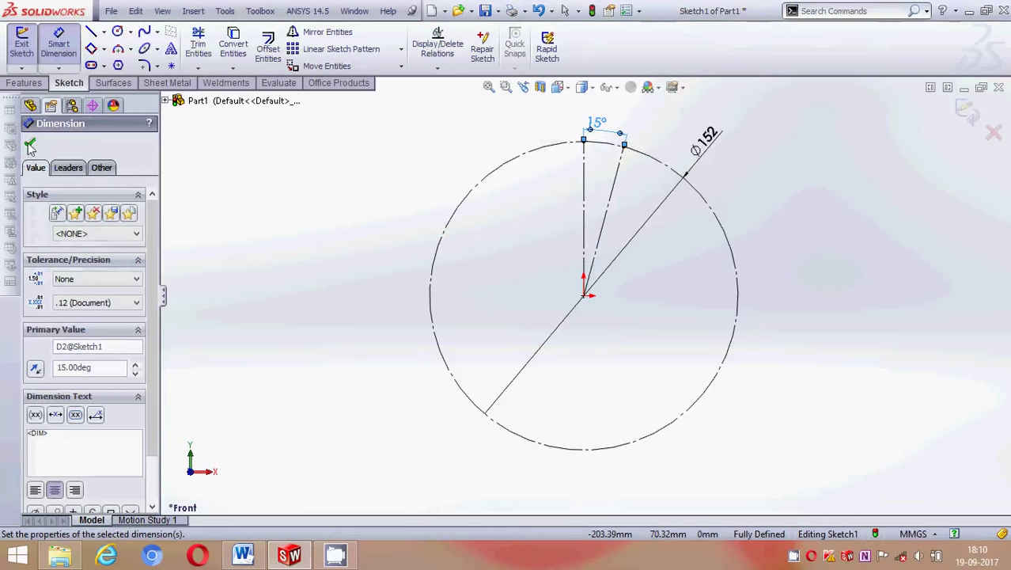
{"action": "left_click", "coordinate": [31, 147]}
- Draw a short tooth line from the vertical line to the 15° line's end on the circle
{"action": "left_click", "coordinate": [95, 34]}
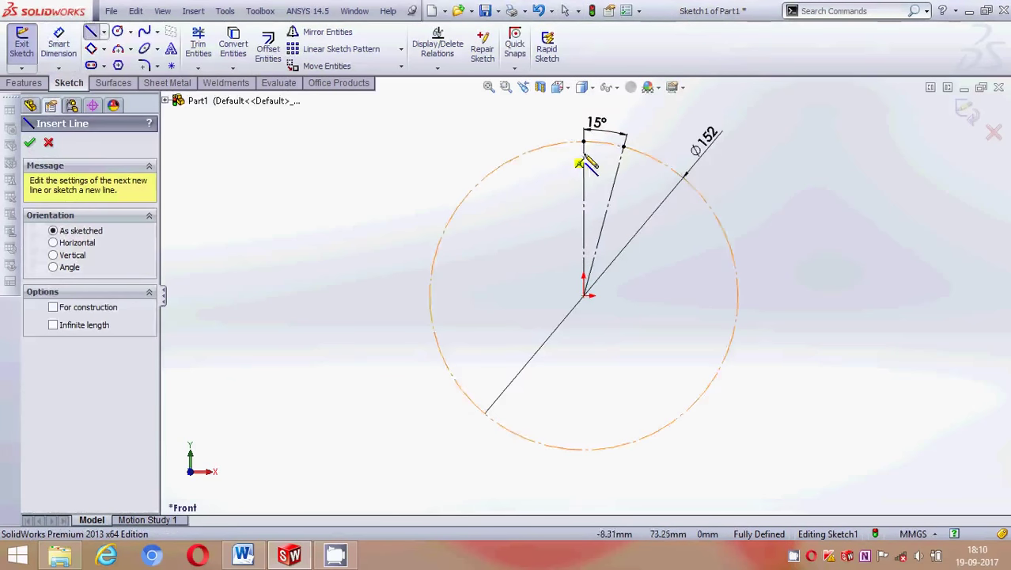
{"action": "scroll", "coordinate": [585, 159], "scroll_direction": "down", "scroll_amount": 2}
{"action": "left_click", "coordinate": [572, 157]}
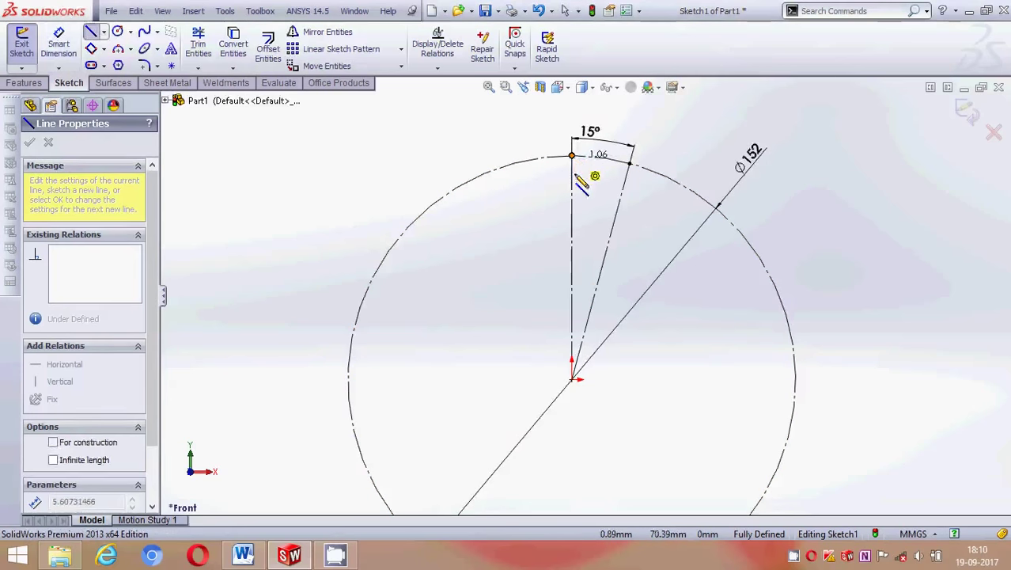
{"action": "left_click", "coordinate": [629, 163]}
{"action": "key", "text": "Escape"}
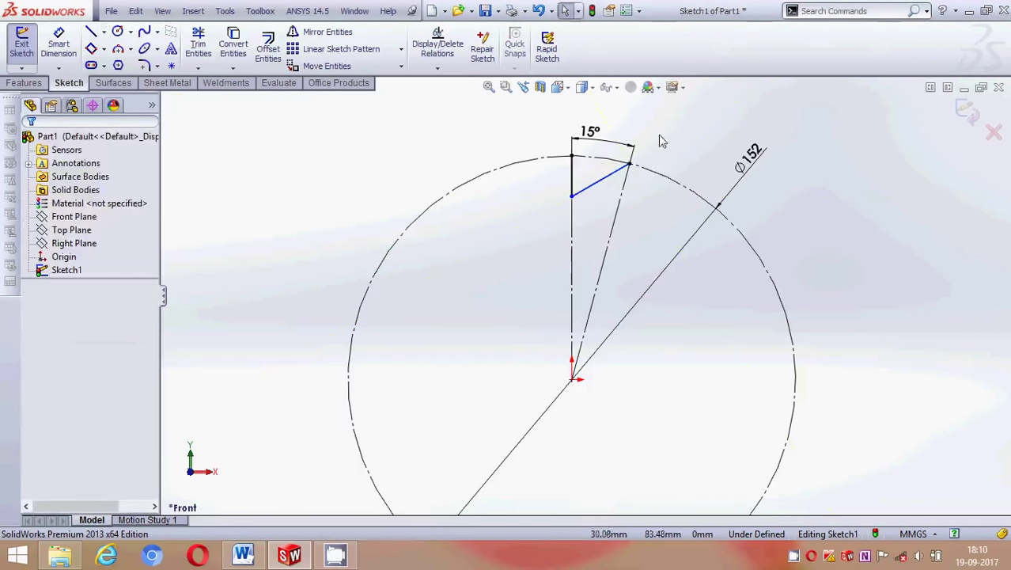
- Dimension the angle between the vertical line and the tooth line to 80°
{"action": "left_click", "coordinate": [59, 43]}
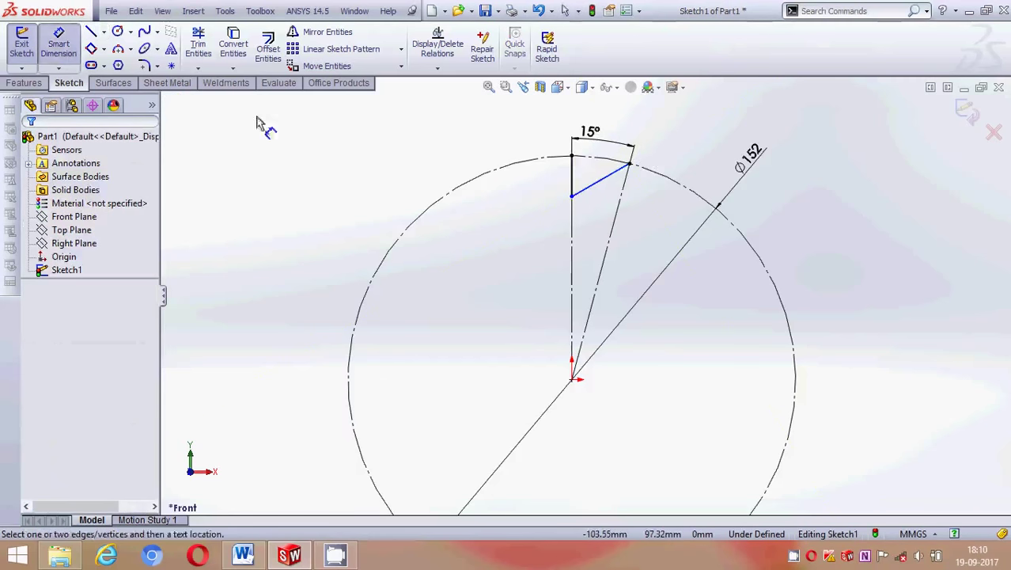
{"action": "left_click", "coordinate": [572, 181]}
{"action": "left_click", "coordinate": [601, 179]}
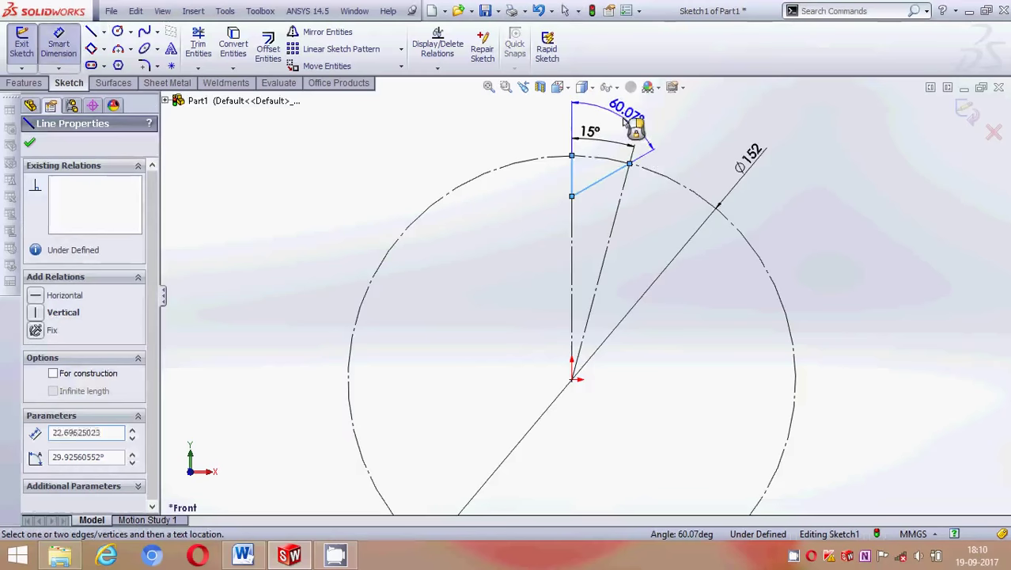
{"action": "left_click", "coordinate": [635, 132]}
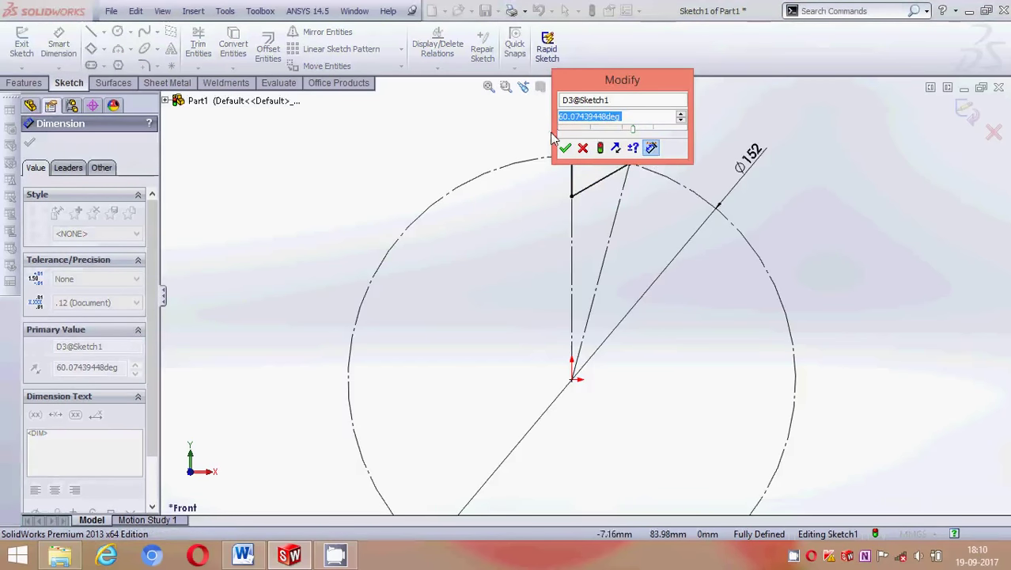
{"action": "key", "text": "BackSpace"}
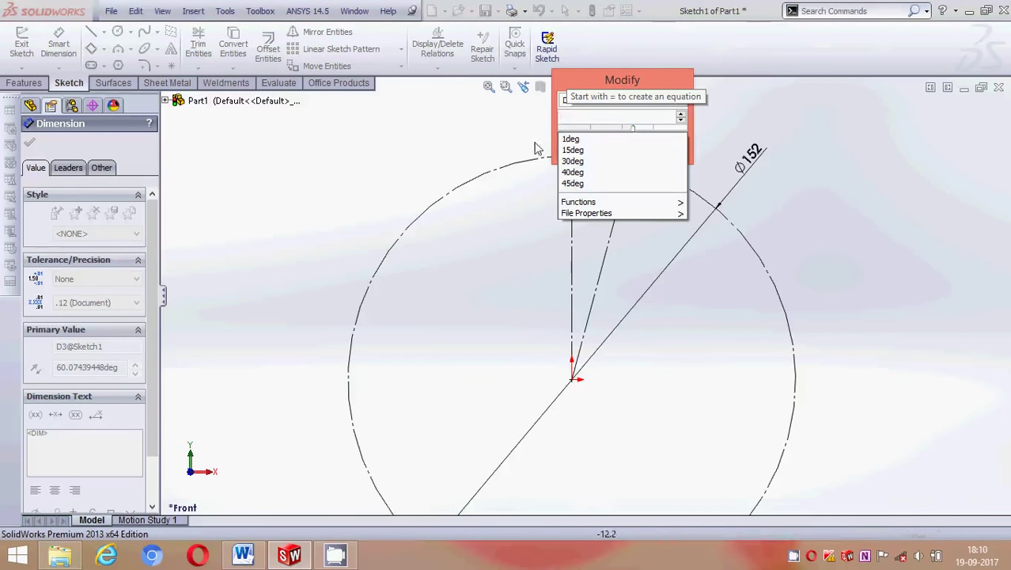
{"action": "type", "text": "80"}
{"action": "key", "text": "Return"}
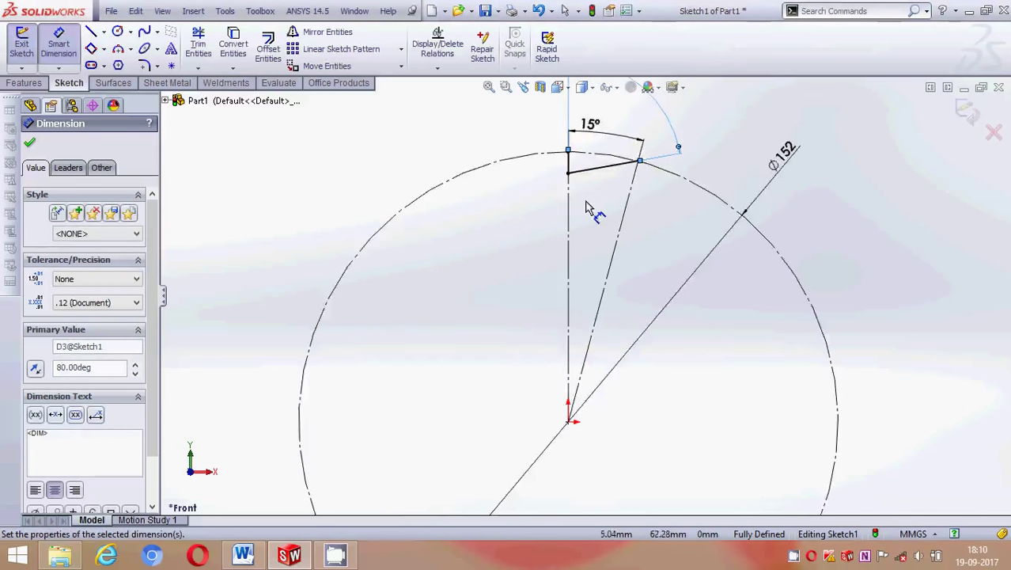
{"action": "scroll", "coordinate": [594, 208], "scroll_direction": "up", "scroll_amount": 2}
{"action": "scroll", "coordinate": [603, 232], "scroll_direction": "down", "scroll_amount": 2}
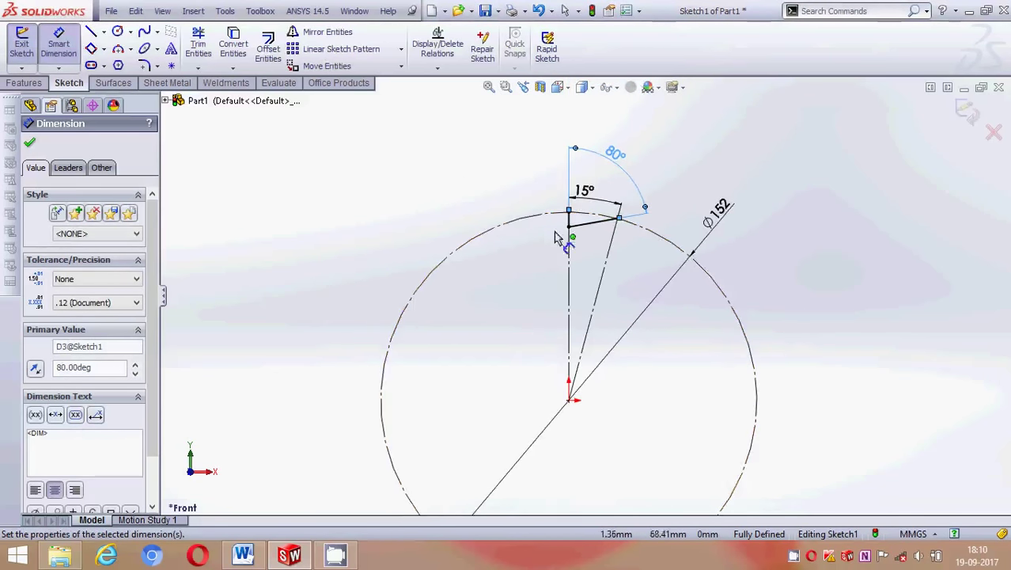
{"action": "left_click", "coordinate": [30, 145]}
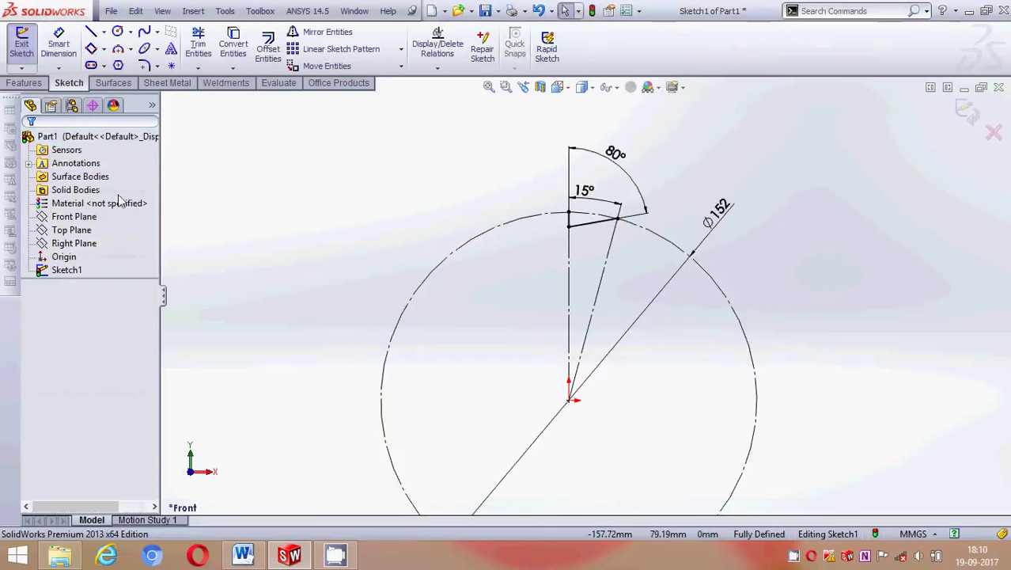
{"action": "scroll", "coordinate": [547, 293], "scroll_direction": "up", "scroll_amount": 1}
{"action": "scroll", "coordinate": [589, 309], "scroll_direction": "down", "scroll_amount": 1}
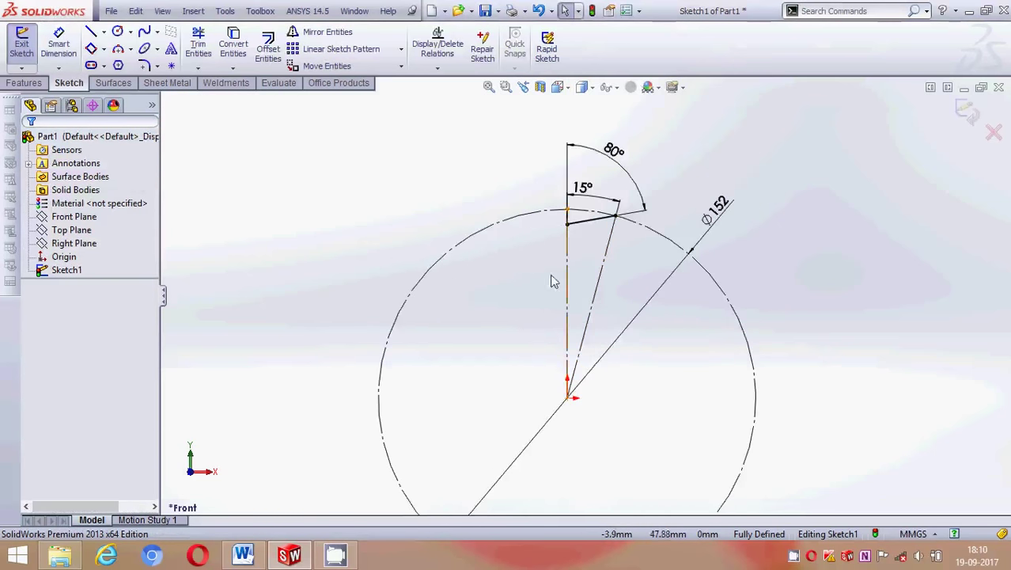
{"action": "scroll", "coordinate": [582, 291], "scroll_direction": "up", "scroll_amount": 1}
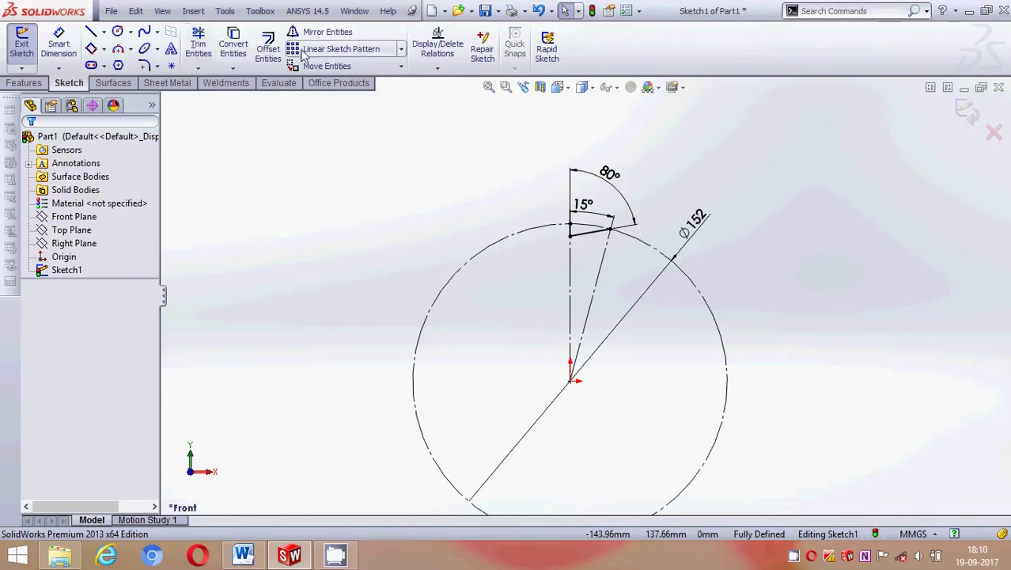
- Start a Circular Sketch Pattern with the tooth lines selected
{"action": "left_click", "coordinate": [401, 49]}
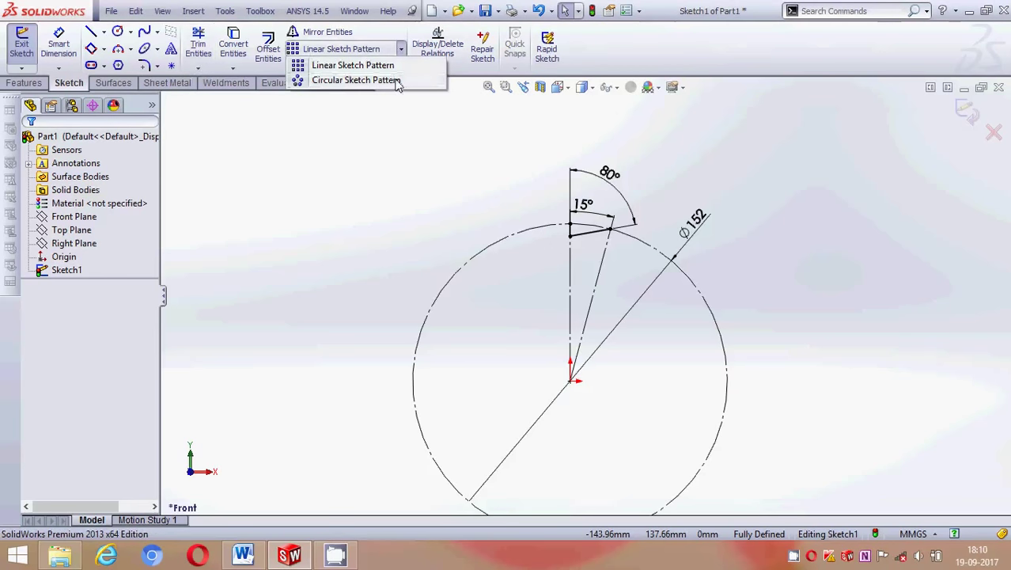
{"action": "left_click", "coordinate": [356, 79]}
{"action": "left_click", "coordinate": [575, 238]}
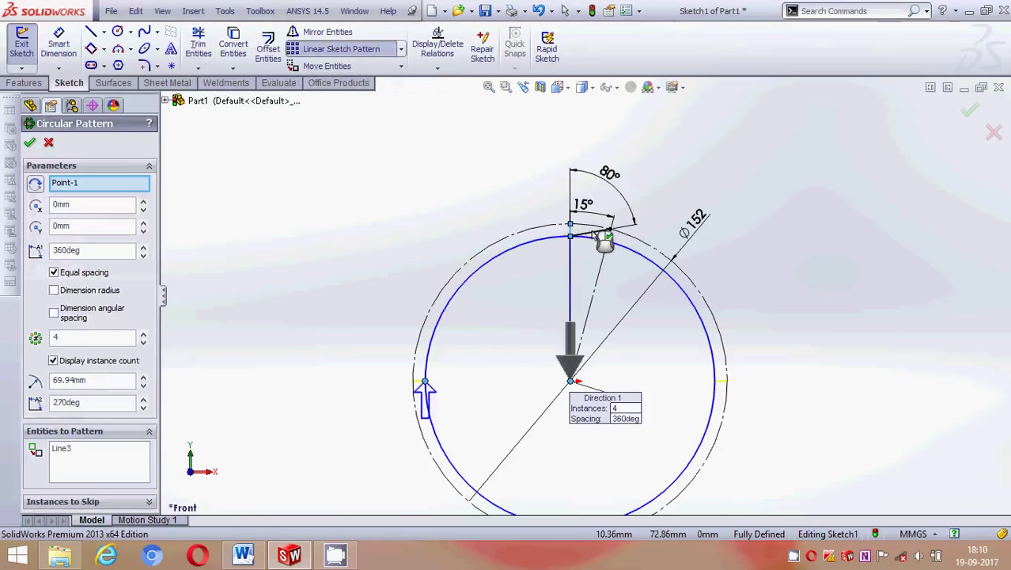
{"action": "scroll", "coordinate": [581, 249], "scroll_direction": "down", "scroll_amount": 1}
{"action": "scroll", "coordinate": [582, 269], "scroll_direction": "down", "scroll_amount": 1}
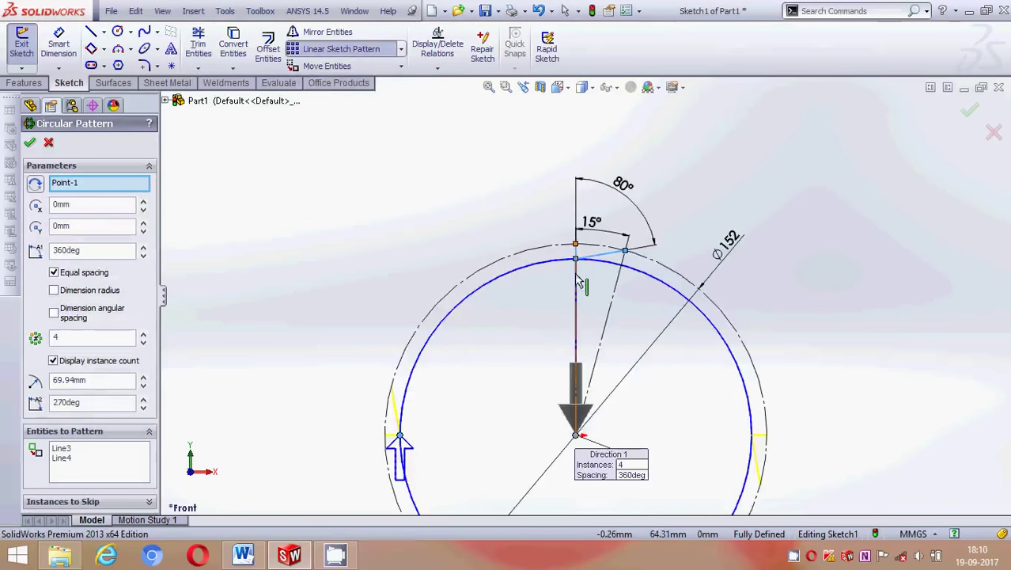
{"action": "scroll", "coordinate": [575, 266], "scroll_direction": "down", "scroll_amount": 1}
{"action": "scroll", "coordinate": [562, 250], "scroll_direction": "up", "scroll_amount": 2}
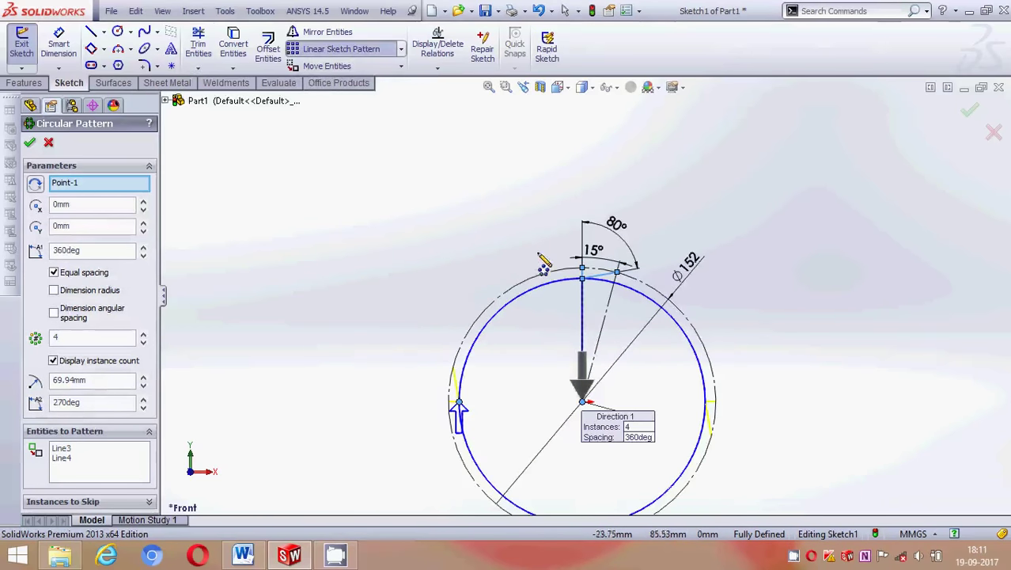
- Set the circular pattern to 24 instances and apply it
{"action": "left_click", "coordinate": [79, 335]}
{"action": "key", "text": "BackSpace"}
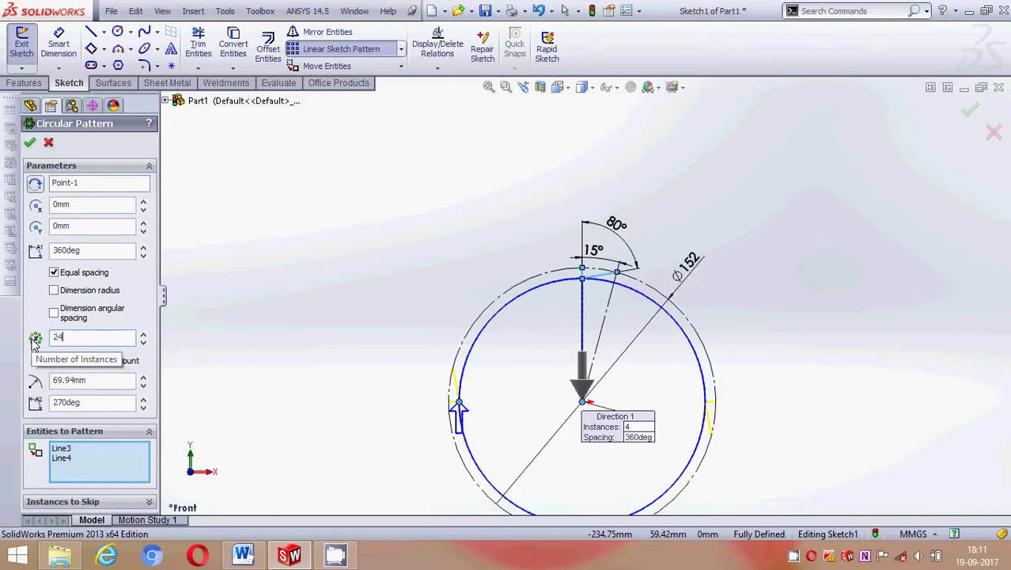
{"action": "scroll", "coordinate": [475, 340], "scroll_direction": "down", "scroll_amount": 1}
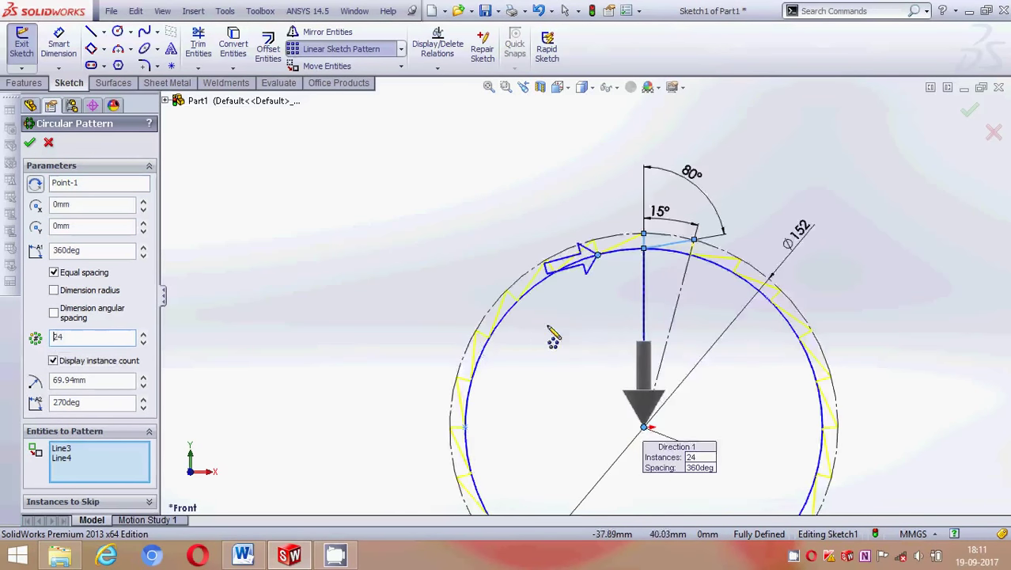
{"action": "scroll", "coordinate": [372, 296], "scroll_direction": "up", "scroll_amount": 2}
{"action": "scroll", "coordinate": [474, 348], "scroll_direction": "up", "scroll_amount": 1}
{"action": "scroll", "coordinate": [569, 345], "scroll_direction": "up", "scroll_amount": 1}
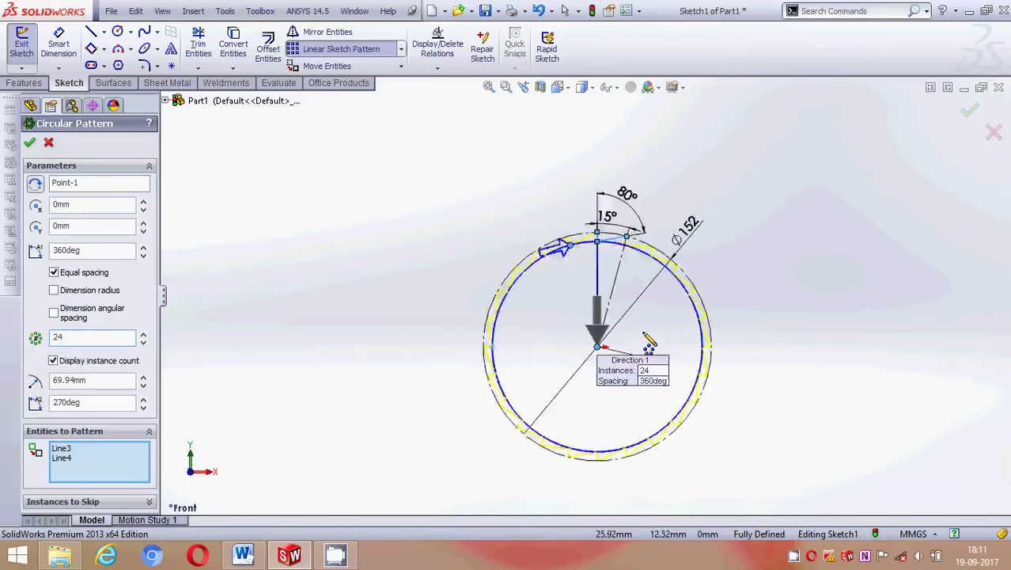
{"action": "scroll", "coordinate": [647, 340], "scroll_direction": "down", "scroll_amount": 1}
{"action": "scroll", "coordinate": [640, 338], "scroll_direction": "down", "scroll_amount": 1}
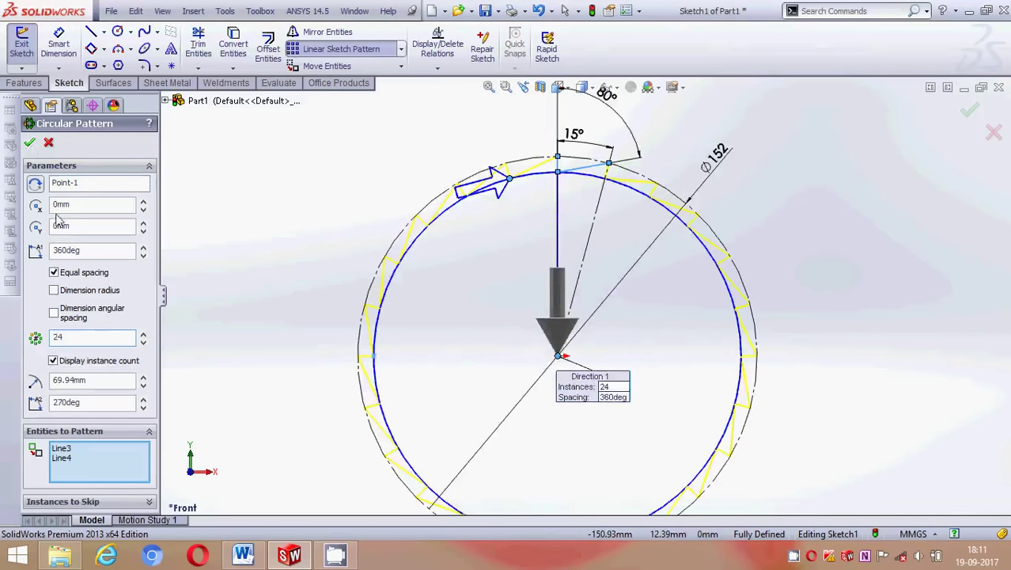
{"action": "key", "text": "Return"}
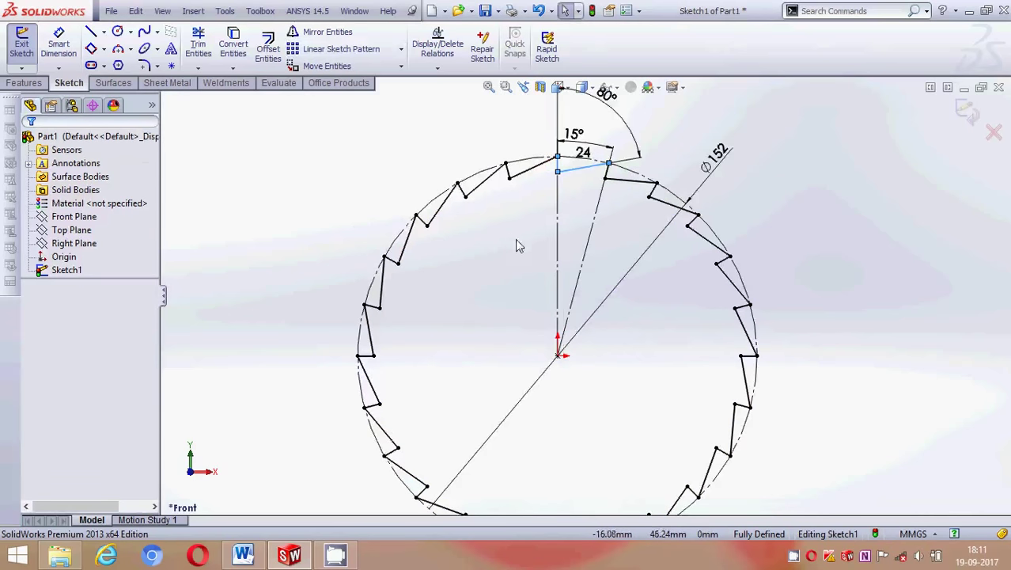
{"action": "scroll", "coordinate": [515, 255], "scroll_direction": "up", "scroll_amount": 1}
{"action": "scroll", "coordinate": [510, 261], "scroll_direction": "up", "scroll_amount": 1}
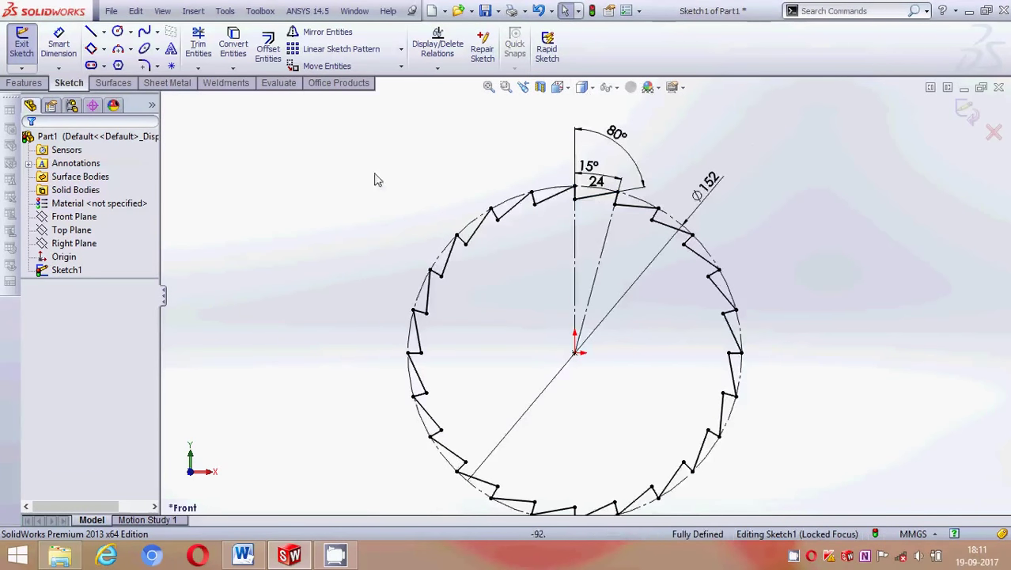
- Draw a Ø19 mm circle at the origin and exit Sketch1
{"action": "left_click", "coordinate": [117, 31]}
{"action": "left_click", "coordinate": [575, 354]}
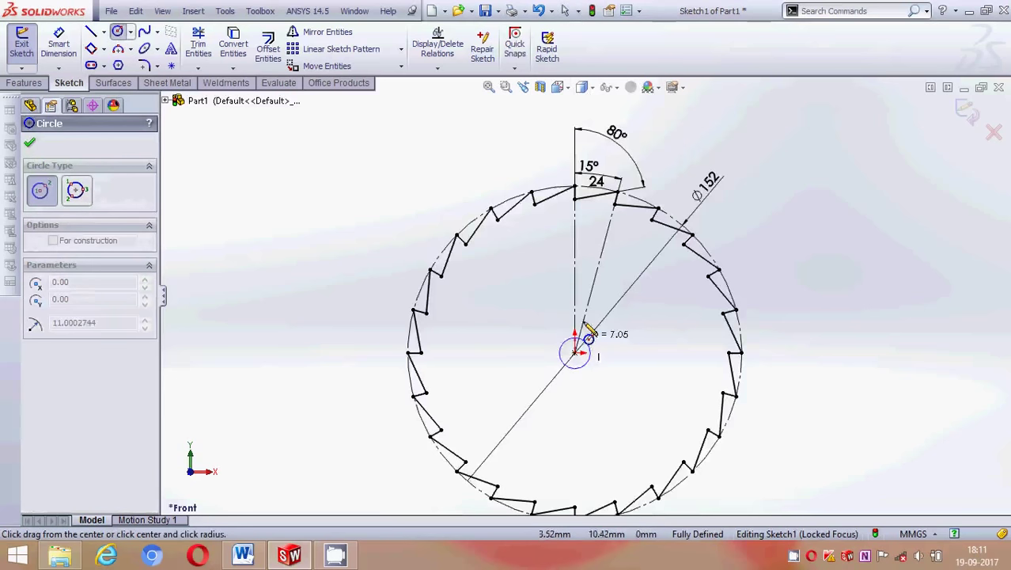
{"action": "left_click", "coordinate": [590, 327]}
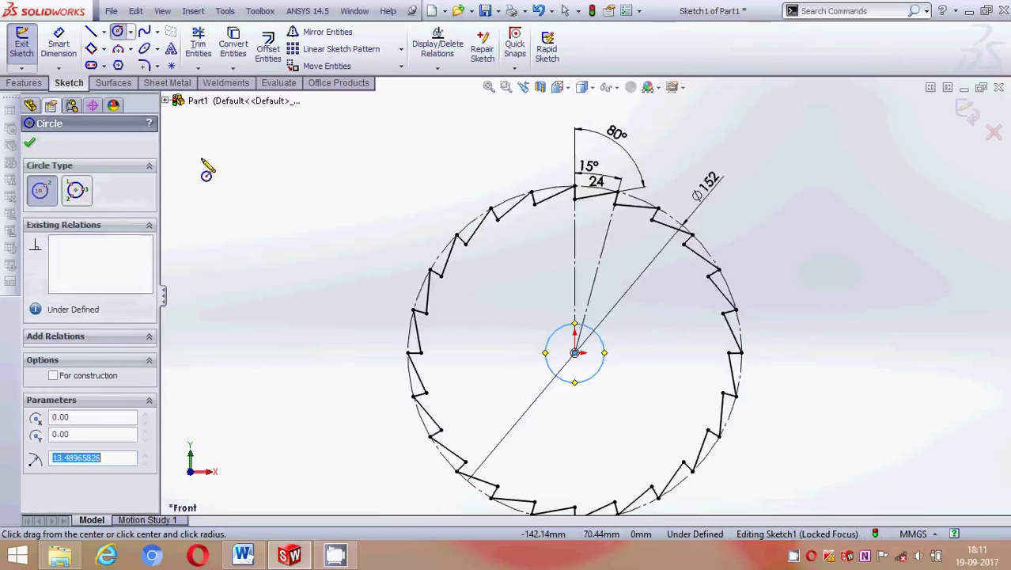
{"action": "left_click", "coordinate": [29, 143]}
{"action": "left_click", "coordinate": [59, 43]}
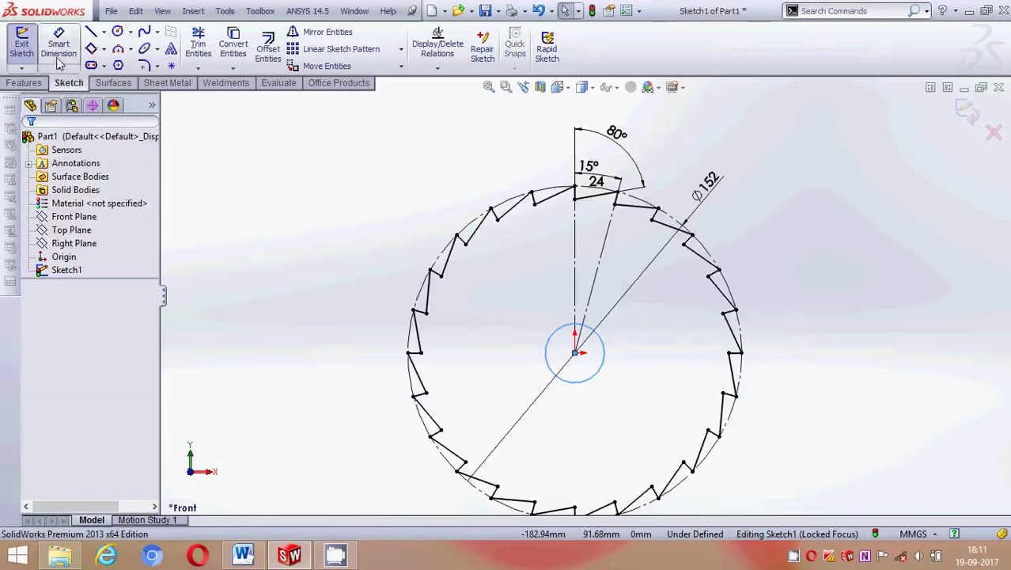
{"action": "left_click", "coordinate": [597, 336]}
{"action": "left_click", "coordinate": [789, 251]}
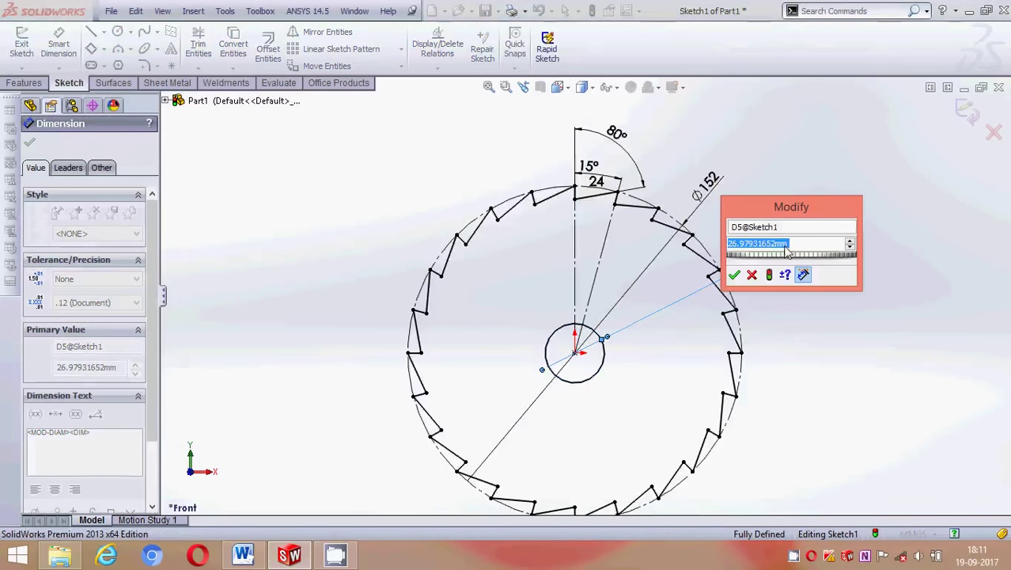
{"action": "type", "text": "19"}
{"action": "key", "text": "Return"}
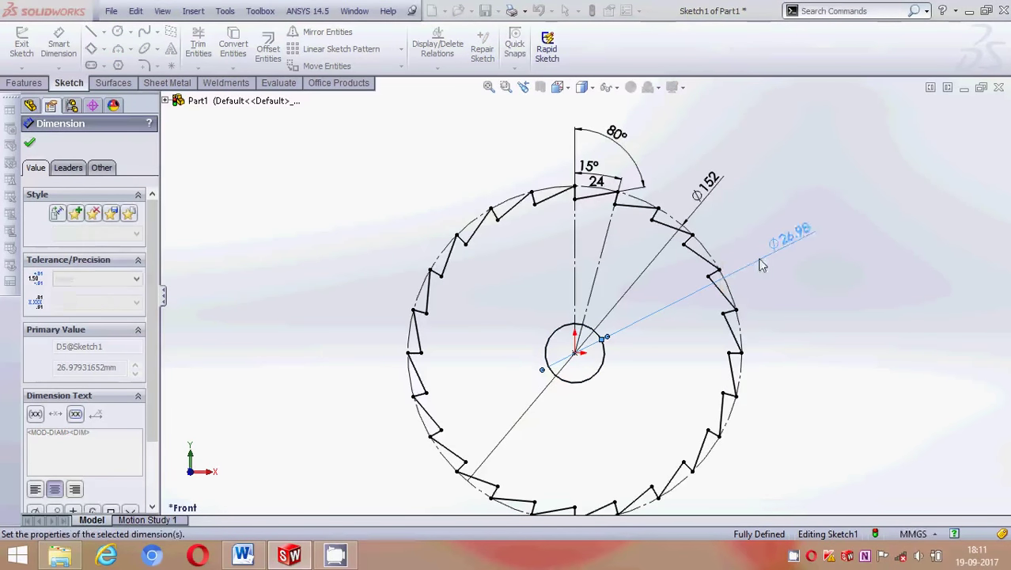
{"action": "left_click", "coordinate": [30, 146]}
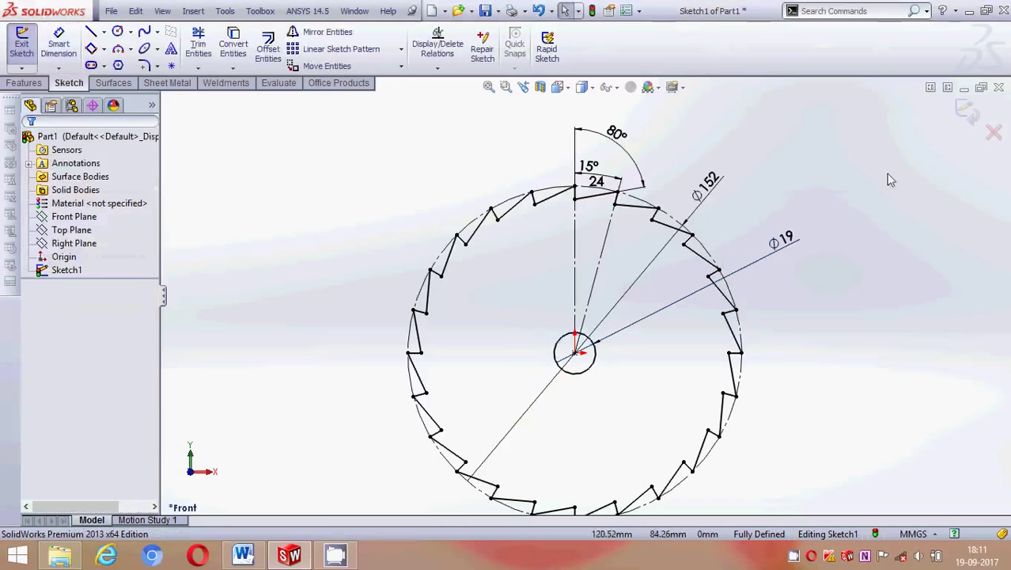
{"action": "left_click", "coordinate": [967, 114]}
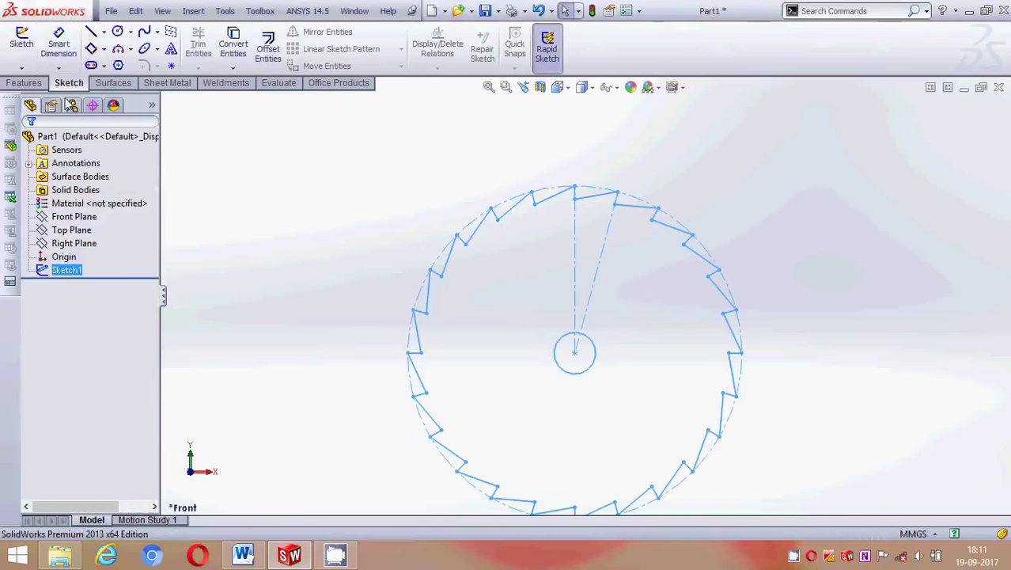
- Extrude Sketch1 Blind 10 mm as Boss-Extrude1
{"action": "left_click", "coordinate": [31, 83]}
{"action": "left_click", "coordinate": [27, 46]}
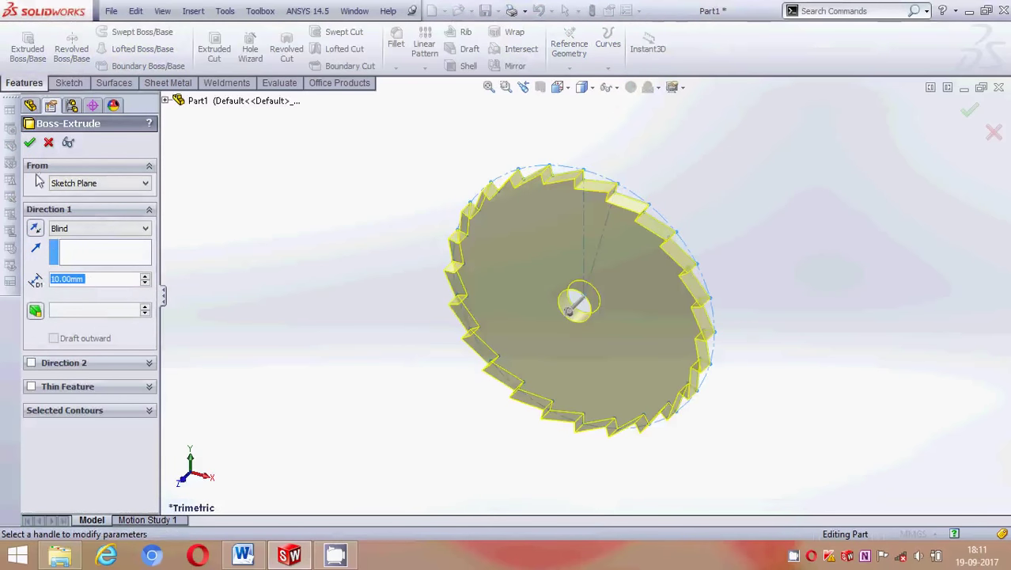
{"action": "left_click", "coordinate": [29, 143]}
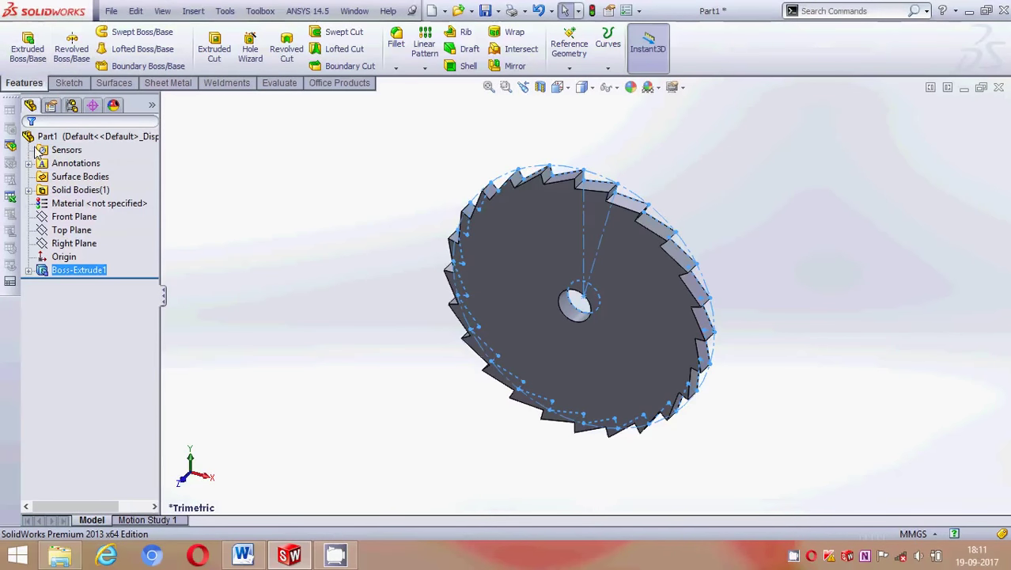
{"action": "left_click", "coordinate": [64, 84]}
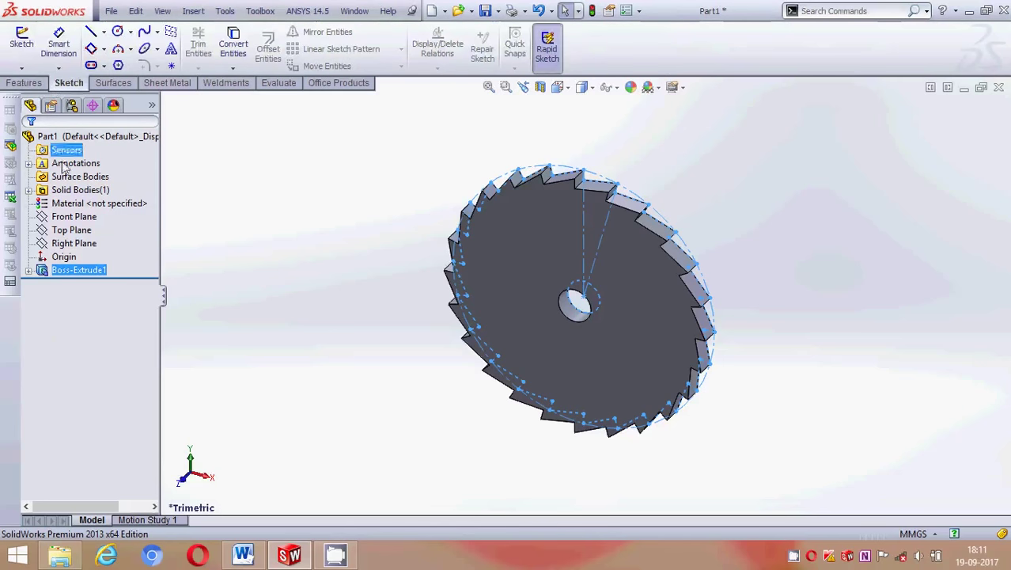
{"action": "left_click", "coordinate": [72, 230]}
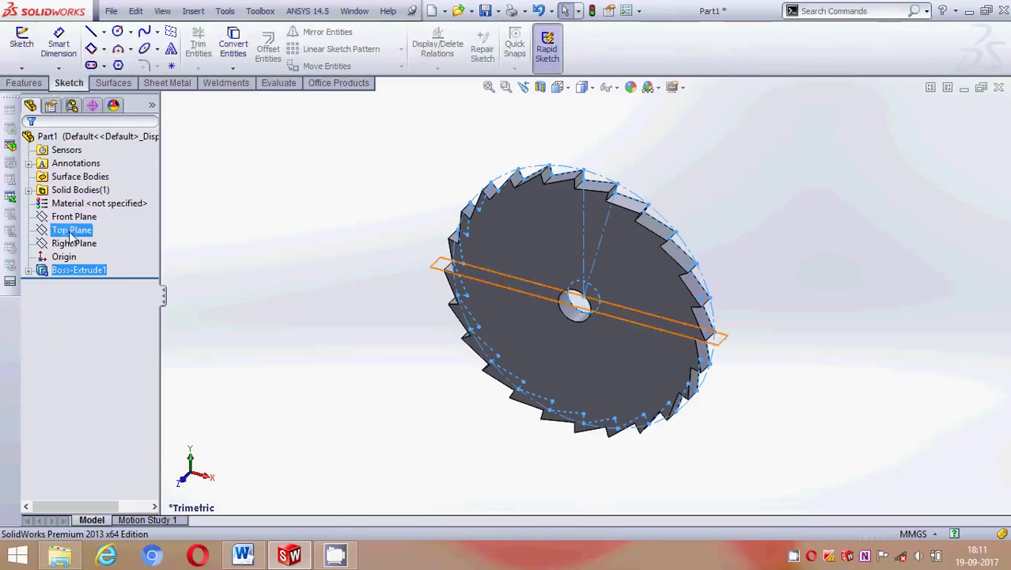
- Start a sketch on the wheel's front face, view it Normal To, and draw a circle at the origin
{"action": "left_click", "coordinate": [493, 281]}
{"action": "left_click", "coordinate": [554, 232]}
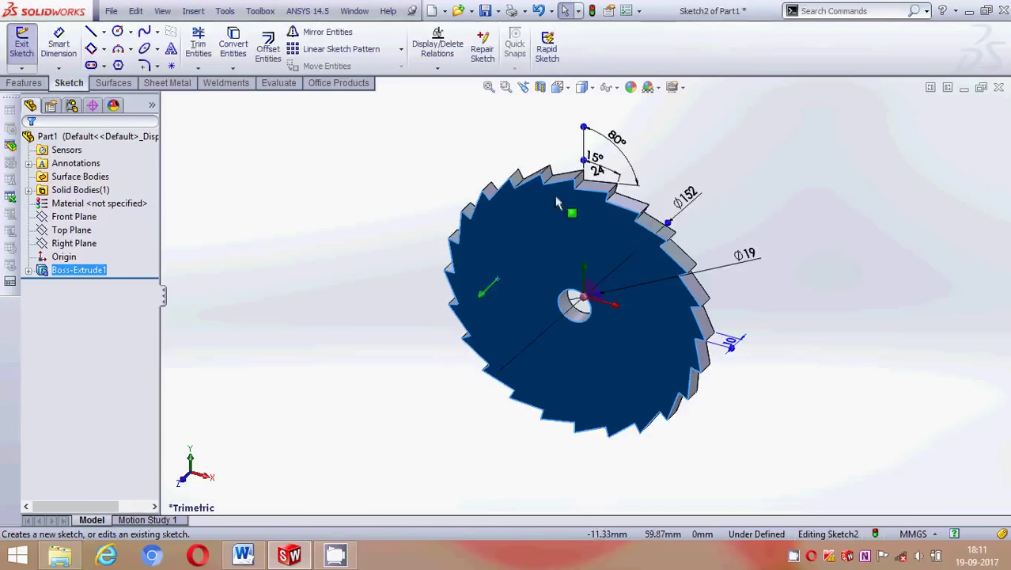
{"action": "left_click", "coordinate": [558, 87]}
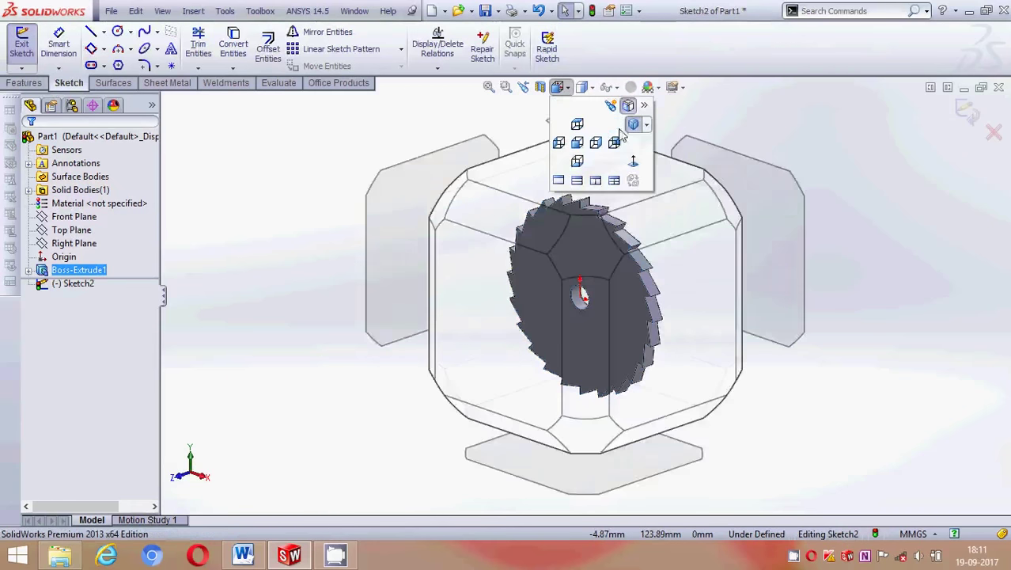
{"action": "left_click", "coordinate": [641, 182]}
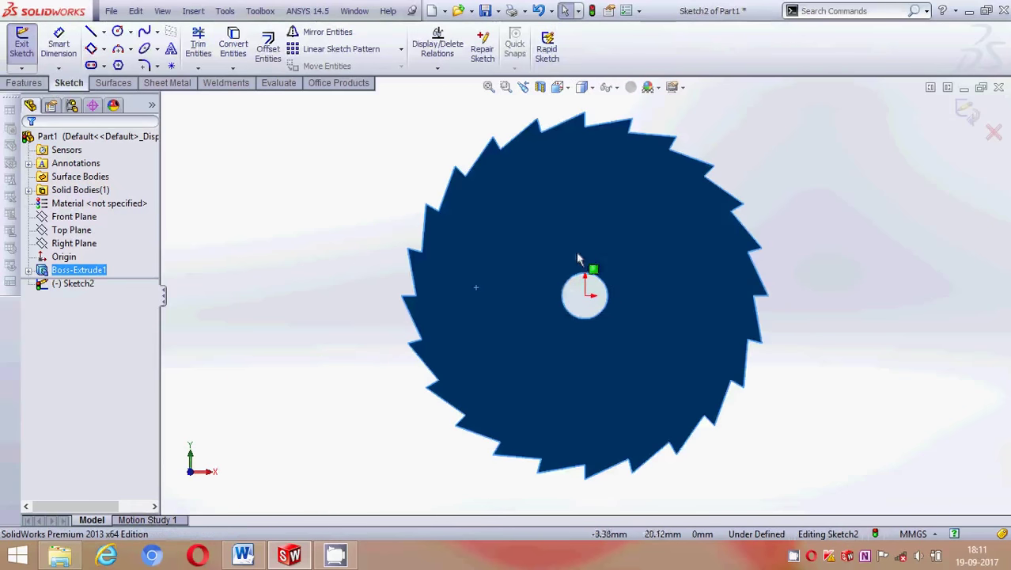
{"action": "left_click", "coordinate": [118, 31]}
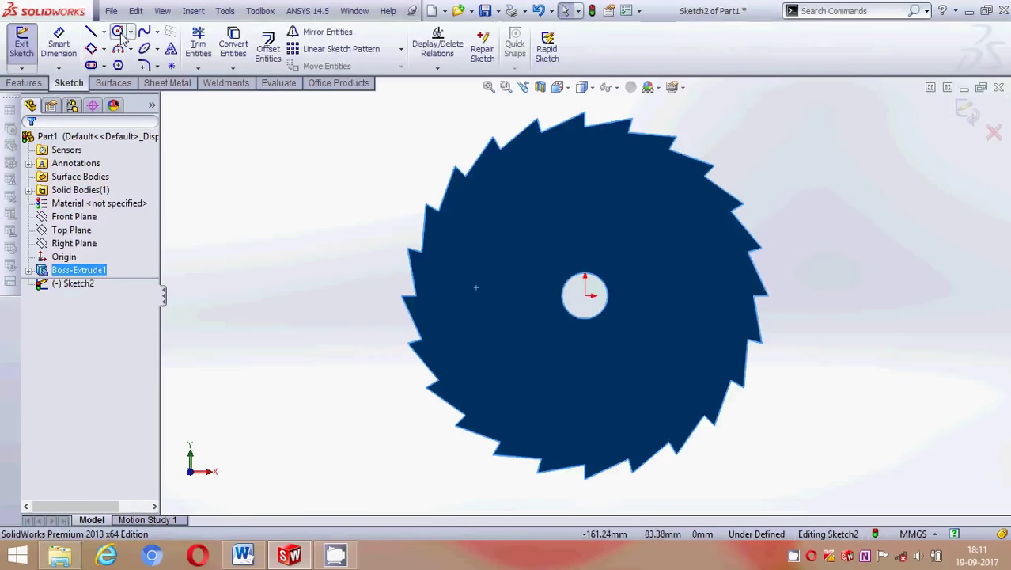
{"action": "left_click", "coordinate": [585, 295]}
{"action": "left_click", "coordinate": [611, 203]}
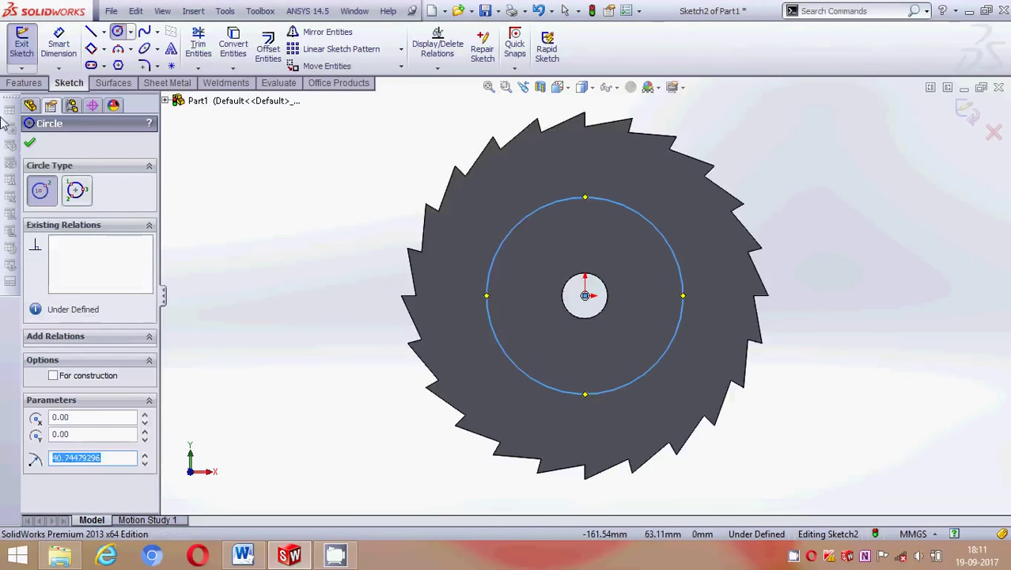
{"action": "left_click", "coordinate": [29, 143]}
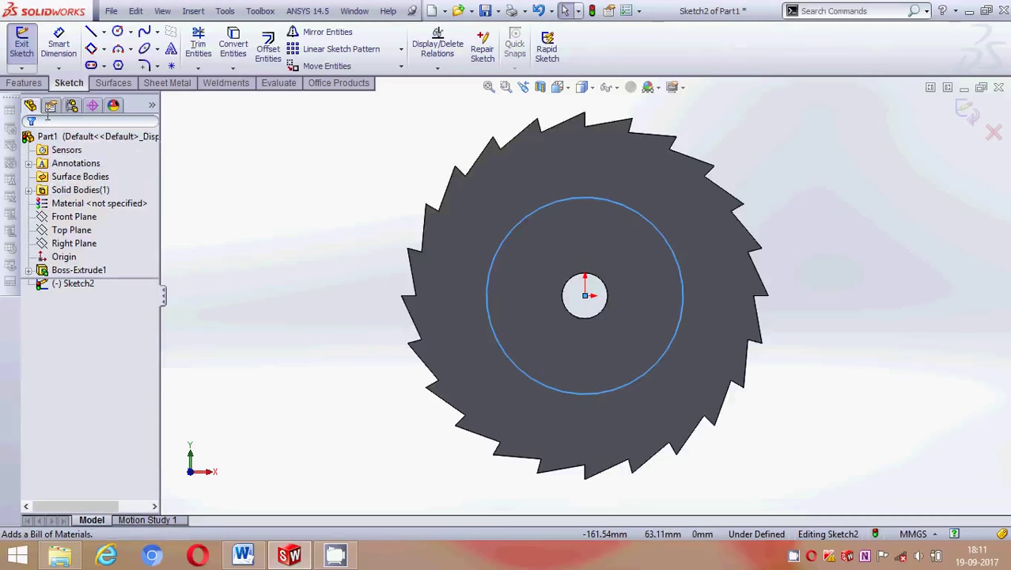
- Dimension the circle to Ø82 mm and make it construction geometry
{"action": "left_click", "coordinate": [59, 44]}
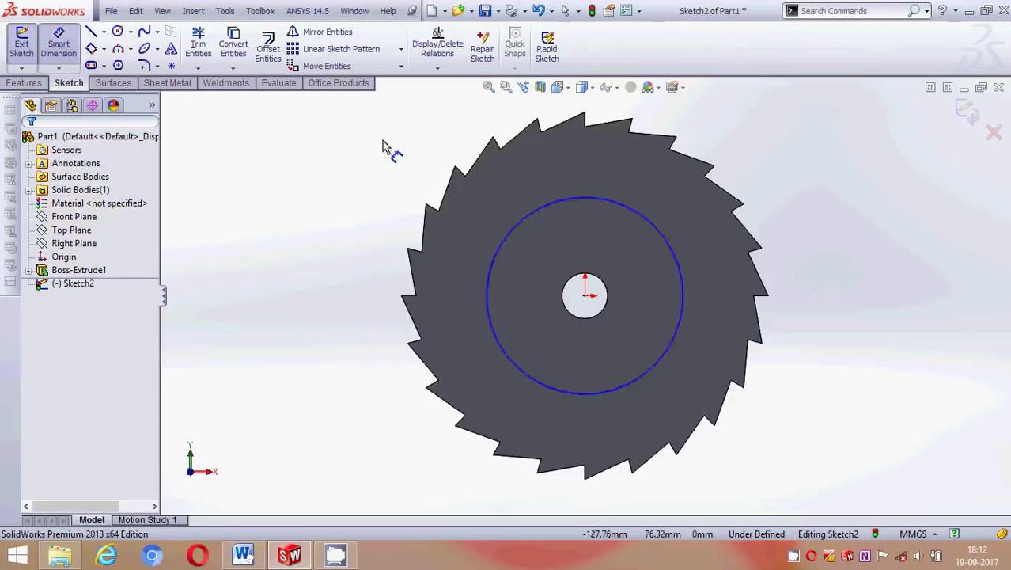
{"action": "left_click", "coordinate": [670, 232]}
{"action": "left_click", "coordinate": [827, 204]}
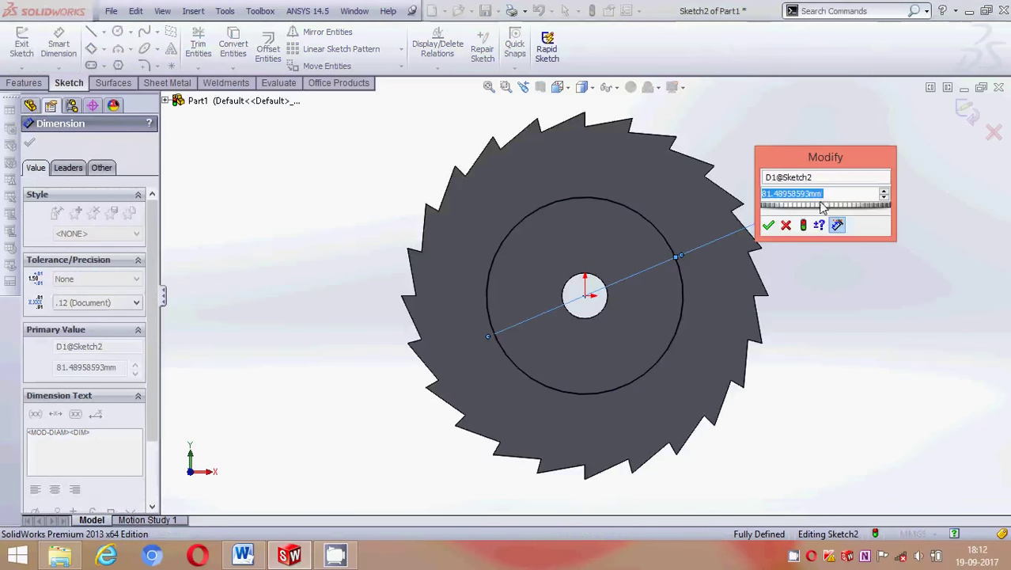
{"action": "key", "text": "BackSpace"}
{"action": "type", "text": "82"}
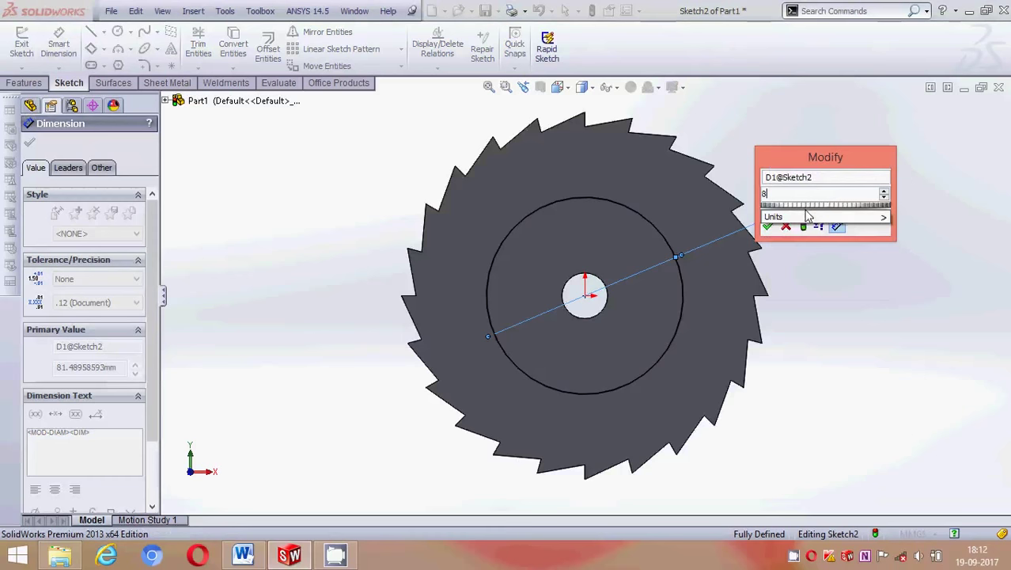
{"action": "key", "text": "Return"}
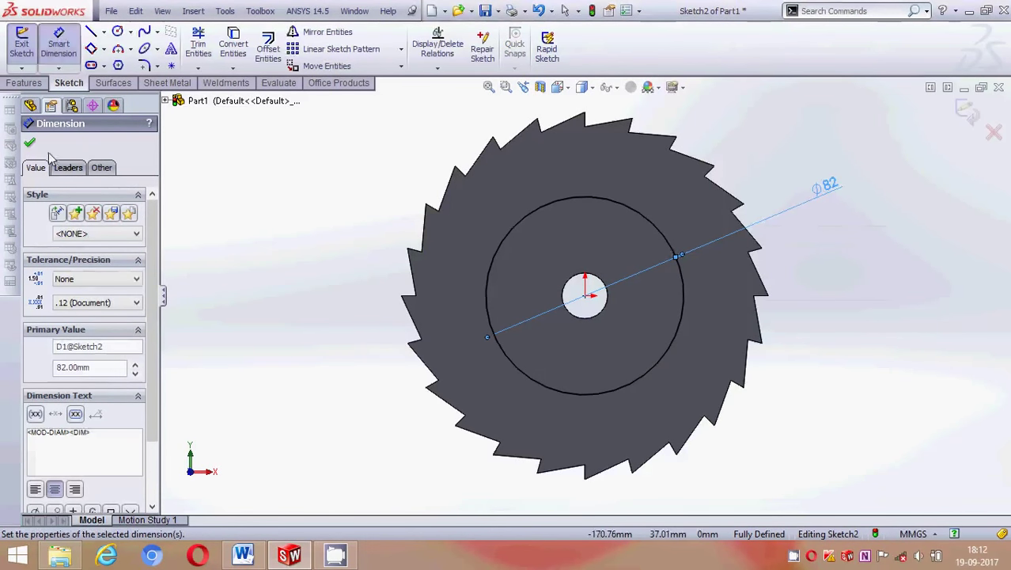
{"action": "left_click", "coordinate": [29, 142]}
{"action": "left_click", "coordinate": [541, 208]}
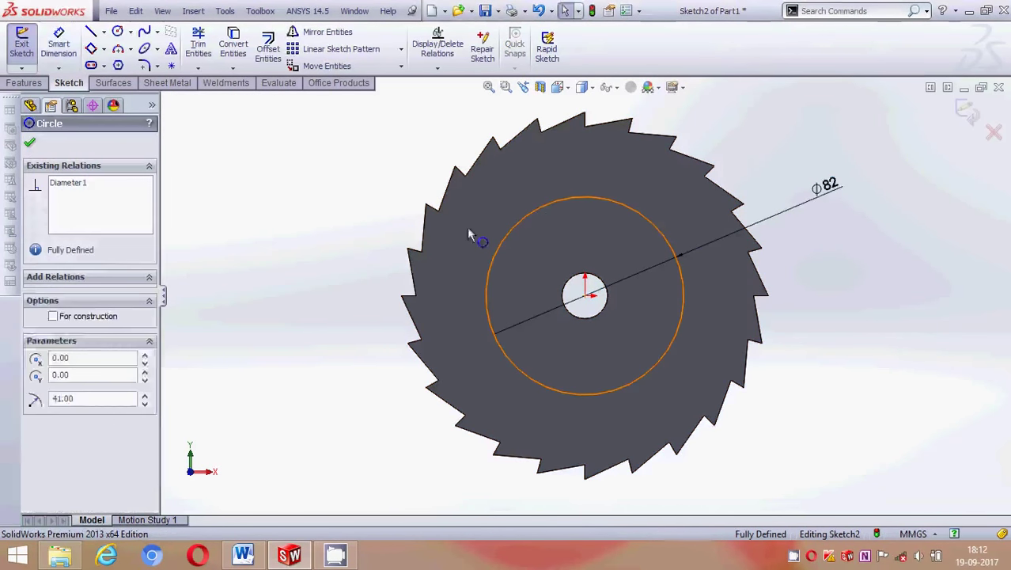
{"action": "left_click", "coordinate": [53, 338]}
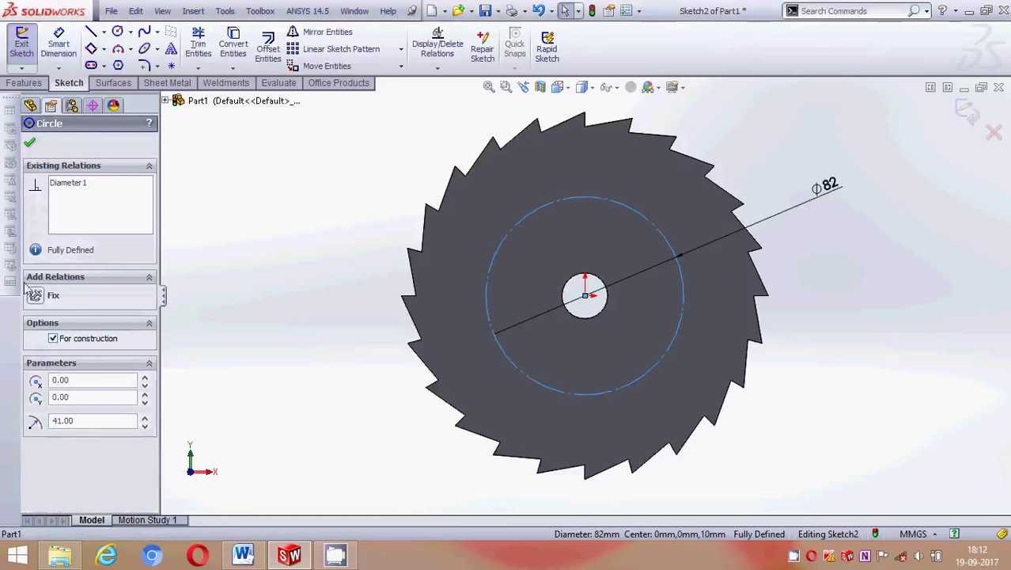
{"action": "left_click", "coordinate": [30, 143]}
- Draw a circle on the Ø82 construction circle's top point and dimension it to Ø25 mm
{"action": "left_click", "coordinate": [118, 31]}
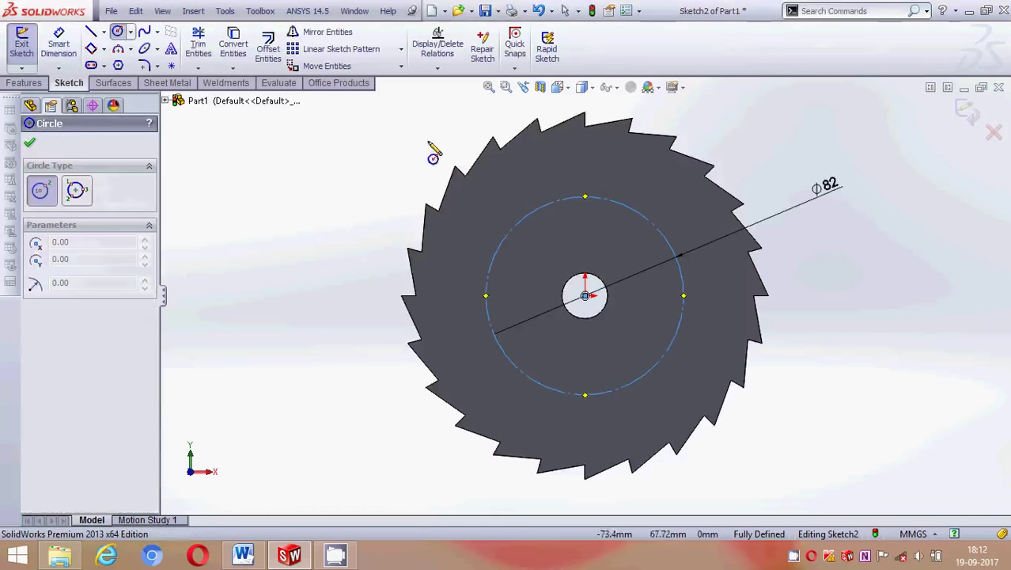
{"action": "left_click", "coordinate": [584, 196]}
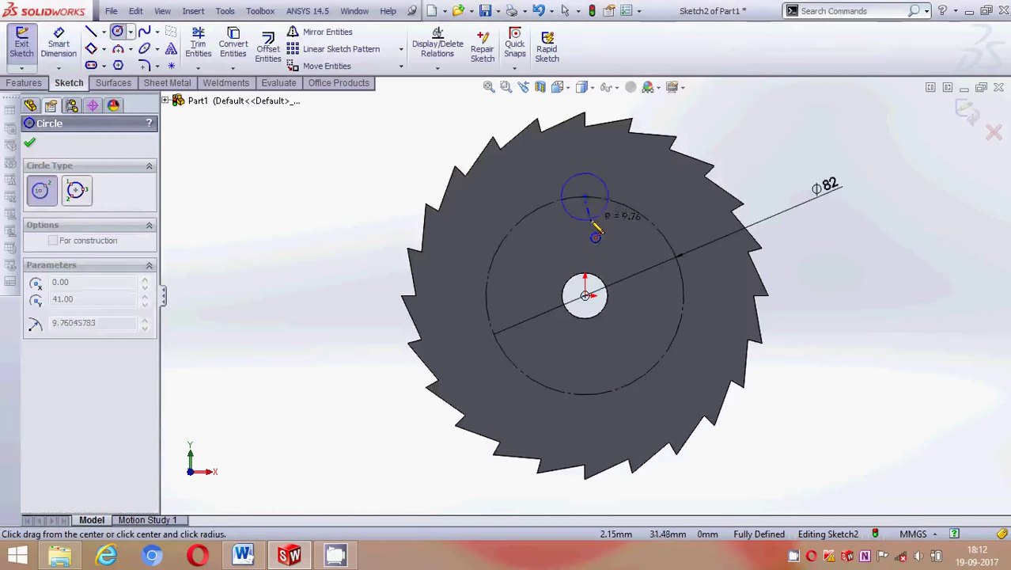
{"action": "left_click", "coordinate": [29, 142]}
{"action": "left_click", "coordinate": [59, 43]}
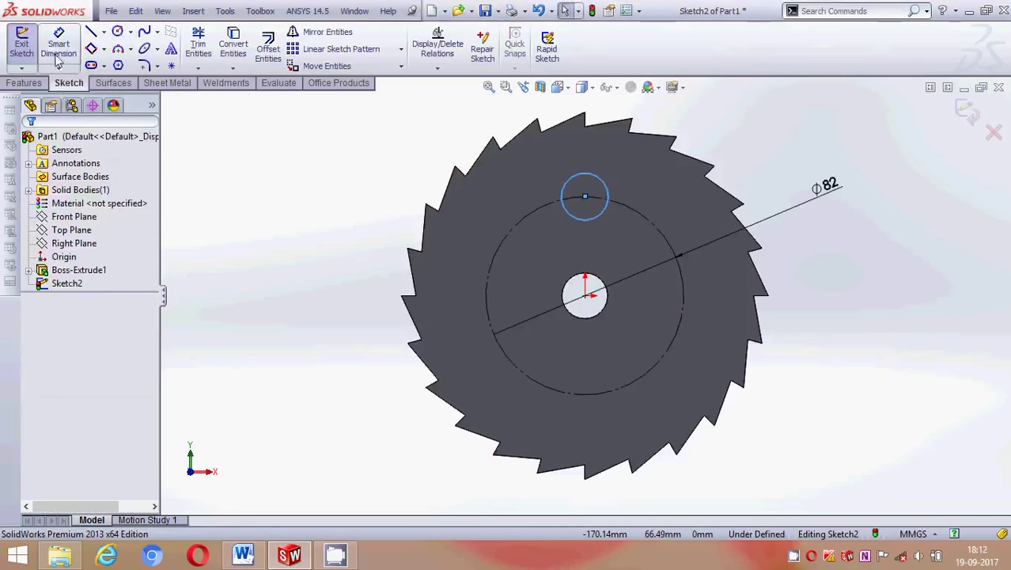
{"action": "left_click", "coordinate": [605, 186]}
{"action": "left_click", "coordinate": [724, 143]}
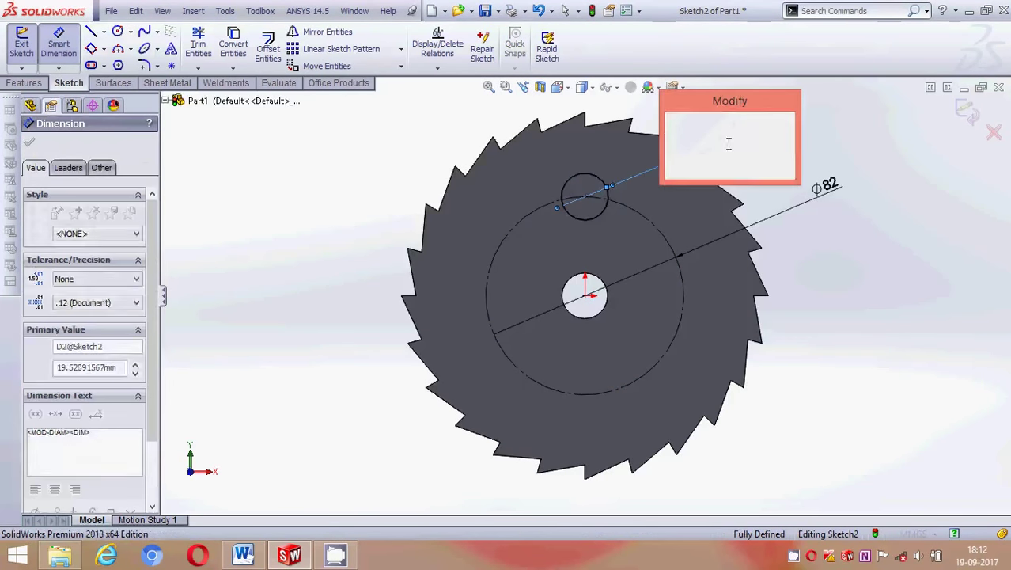
{"action": "type", "text": "25"}
{"action": "key", "text": "Return"}
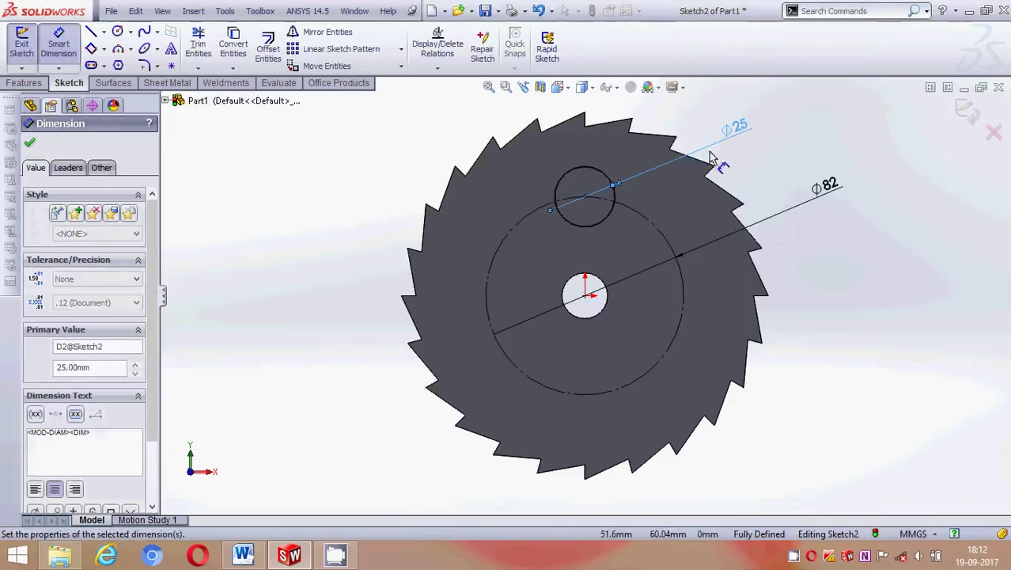
{"action": "left_click", "coordinate": [29, 146]}
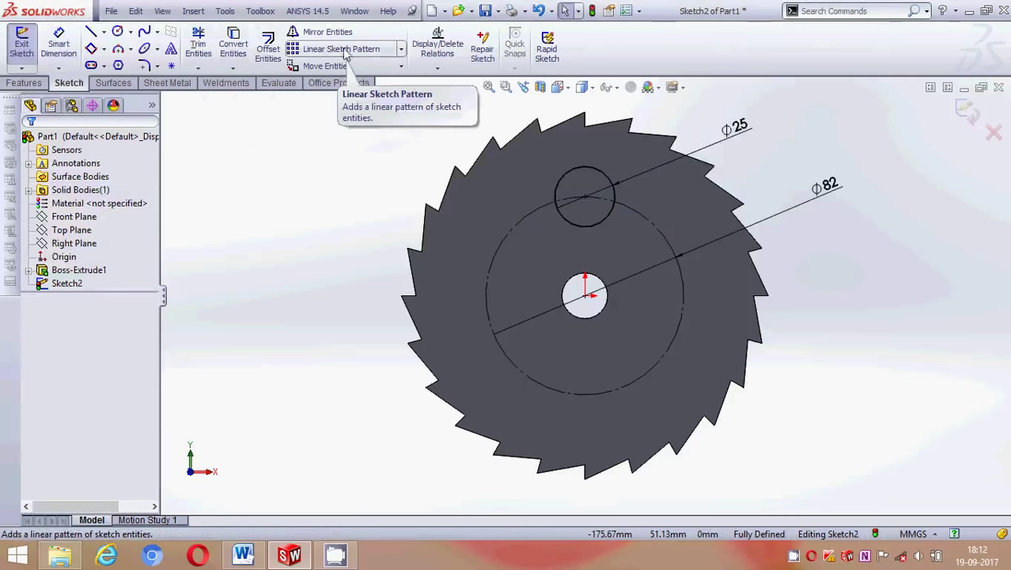
- Circularly pattern the Ø25 circle 6 times around the origin and exit Sketch2
{"action": "left_click", "coordinate": [401, 52]}
{"action": "left_click", "coordinate": [384, 81]}
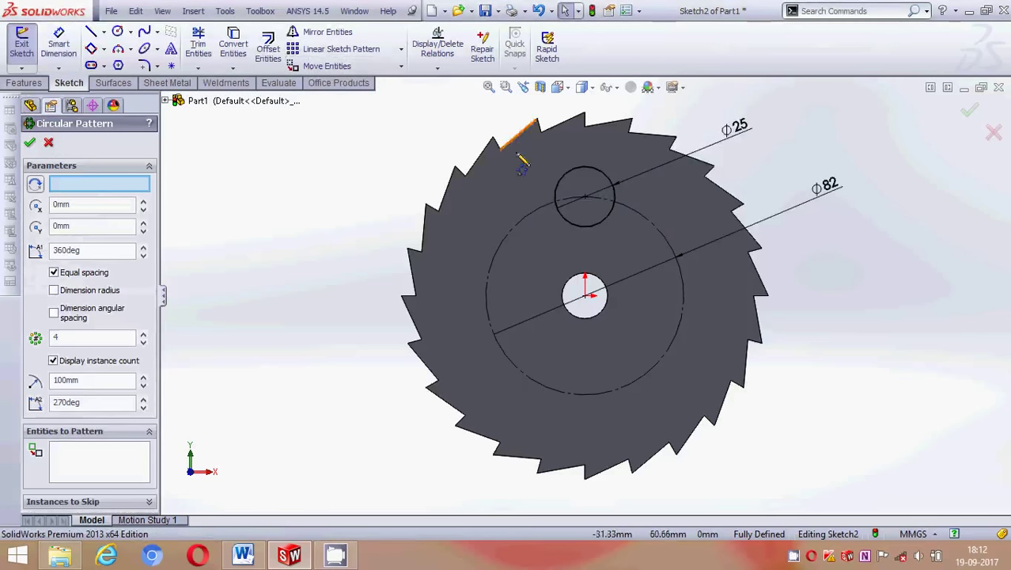
{"action": "left_click", "coordinate": [537, 188]}
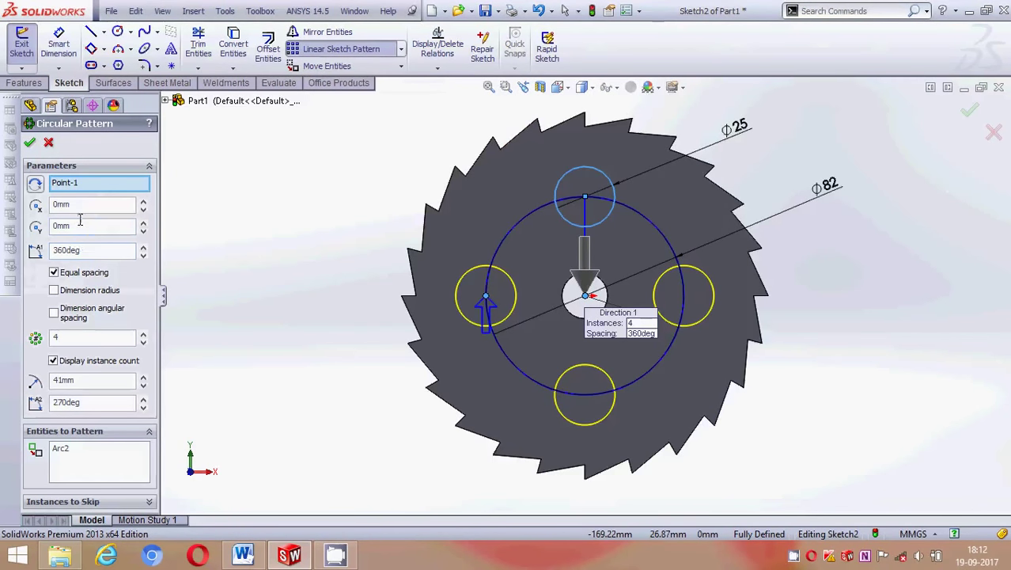
{"action": "left_click_drag", "start_coordinate": [76, 338], "coordinate": [25, 338]}
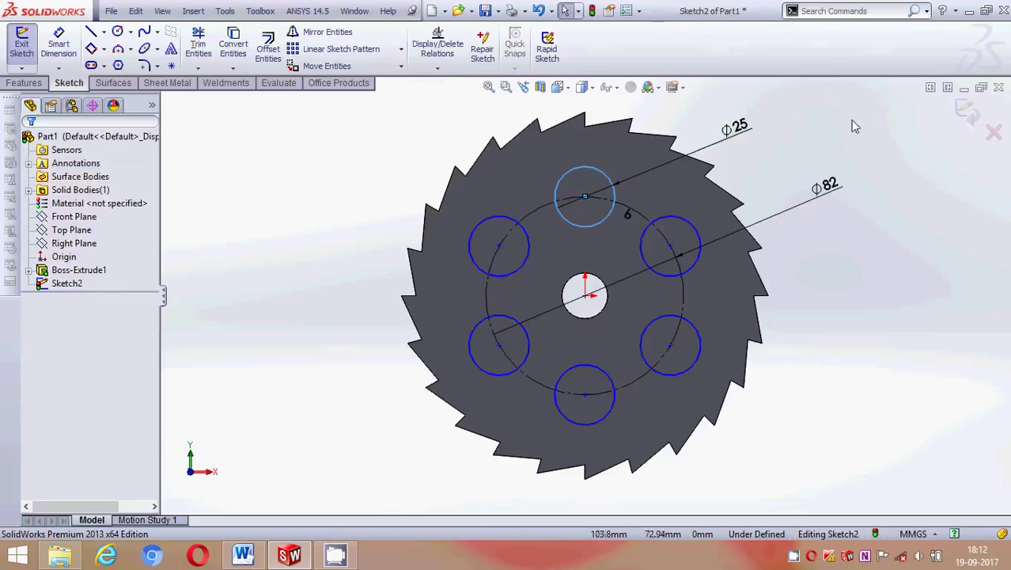
{"action": "left_click", "coordinate": [966, 112]}
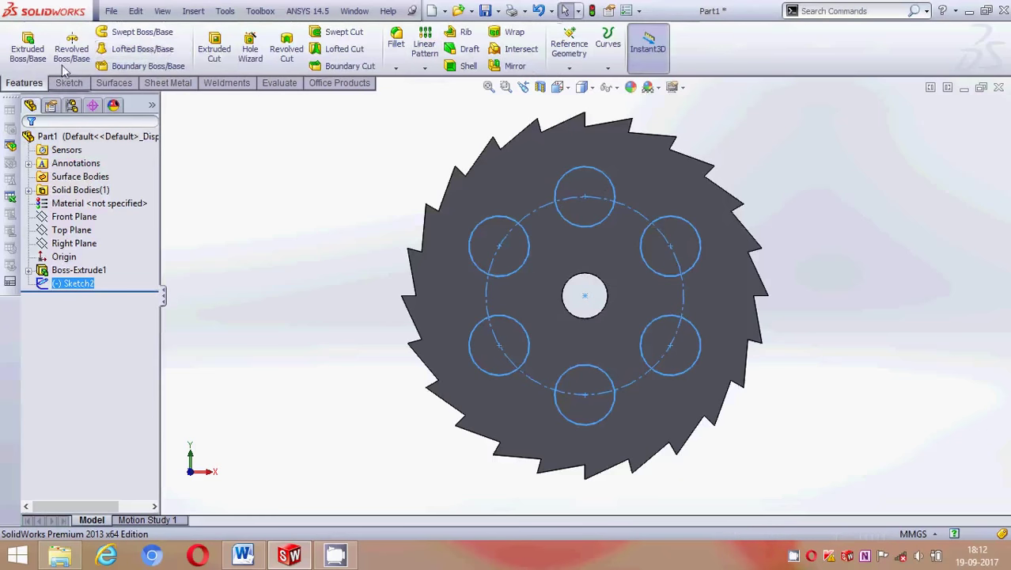
- Extrude-cut the six Ø25 sketch circles Blind 10 mm into the ratchet wheel
{"action": "left_click", "coordinate": [214, 49]}
{"action": "mouse_move", "coordinate": [681, 182]}
{"action": "middle_mouse_down"}
{"action": "mouse_move", "coordinate": [717, 169]}
{"action": "mouse_move", "coordinate": [680, 201]}
{"action": "mouse_move", "coordinate": [693, 214]}
{"action": "middle_mouse_up"}
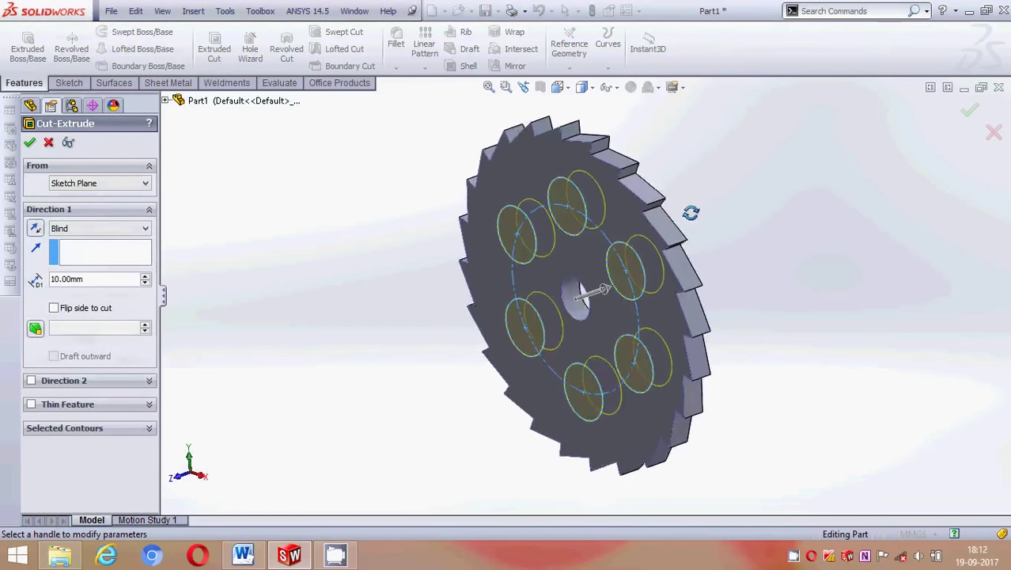
{"action": "left_click", "coordinate": [28, 143]}
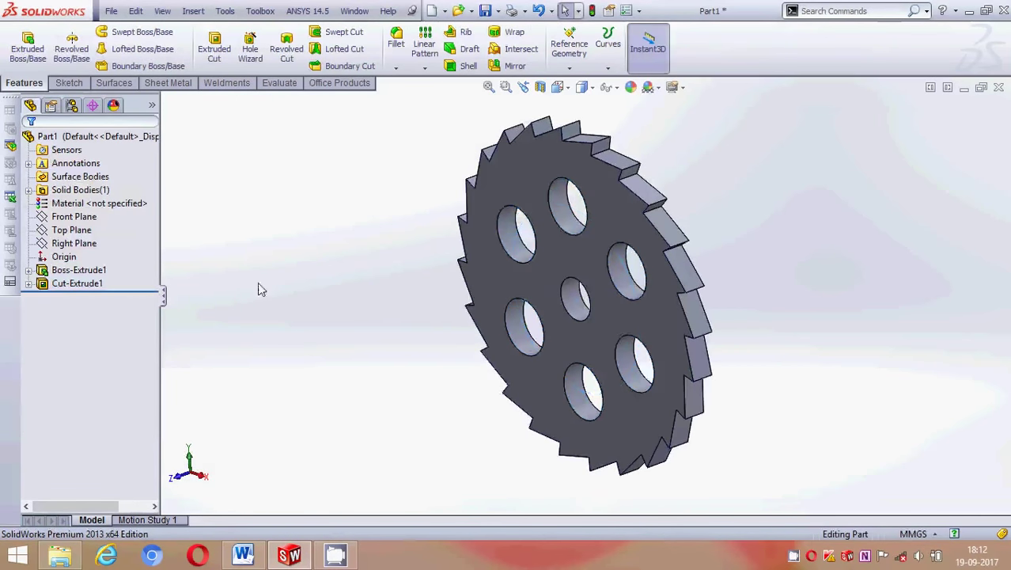
{"action": "mouse_move", "coordinate": [257, 282]}
{"action": "middle_mouse_down"}
{"action": "mouse_move", "coordinate": [295, 299]}
{"action": "mouse_move", "coordinate": [282, 316]}
{"action": "mouse_move", "coordinate": [354, 228]}
{"action": "mouse_move", "coordinate": [339, 244]}
{"action": "mouse_move", "coordinate": [329, 287]}
{"action": "middle_mouse_up"}
- From Save As, create a new 'ratchet mechanism' folder on the Desktop
{"action": "key", "text": "ctrl+s"}
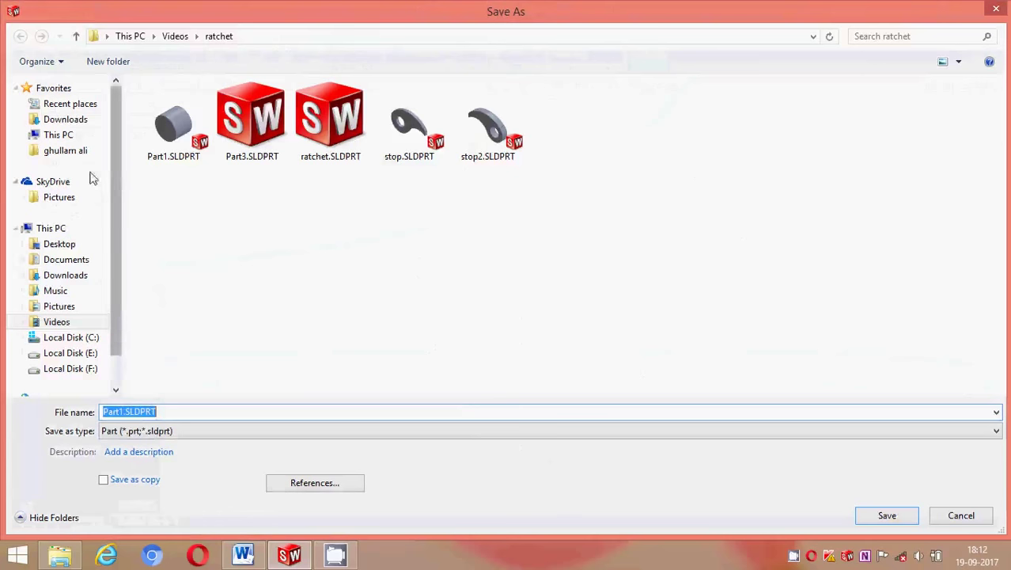
{"action": "left_click", "coordinate": [61, 230]}
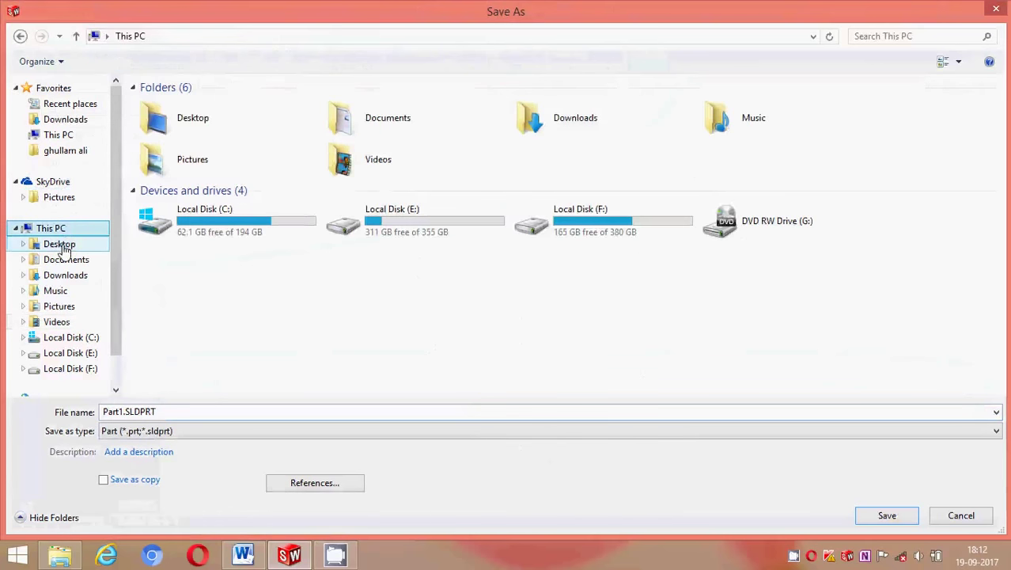
{"action": "left_click", "coordinate": [60, 244]}
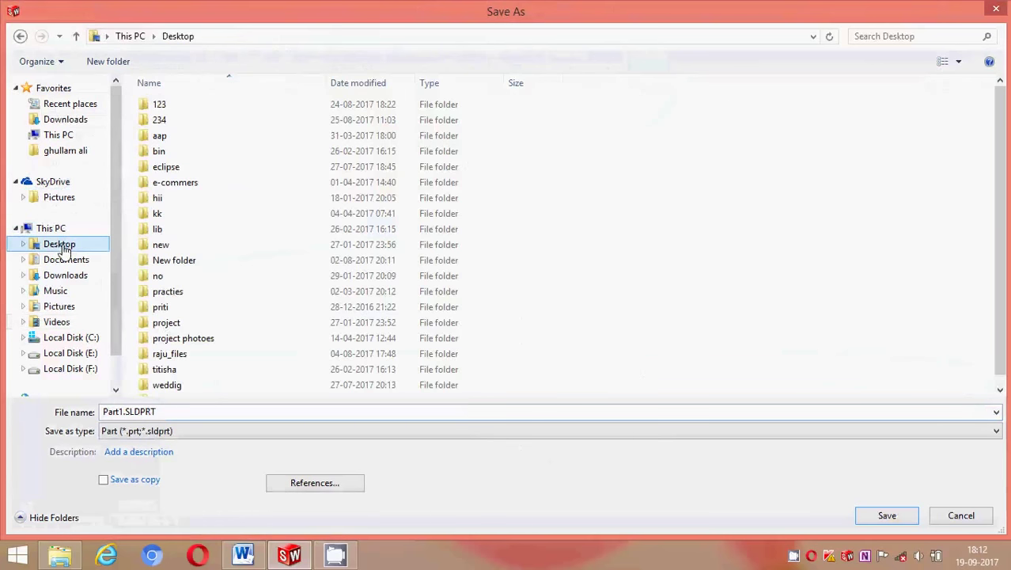
{"action": "right_click", "coordinate": [723, 195]}
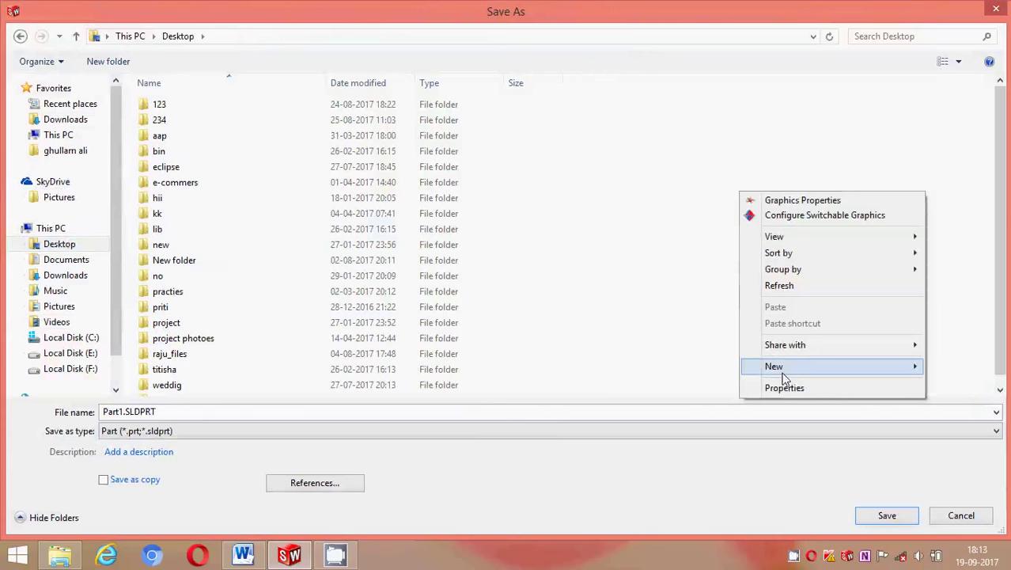
{"action": "mouse_move", "coordinate": [773, 367]}
{"action": "left_click", "coordinate": [586, 84]}
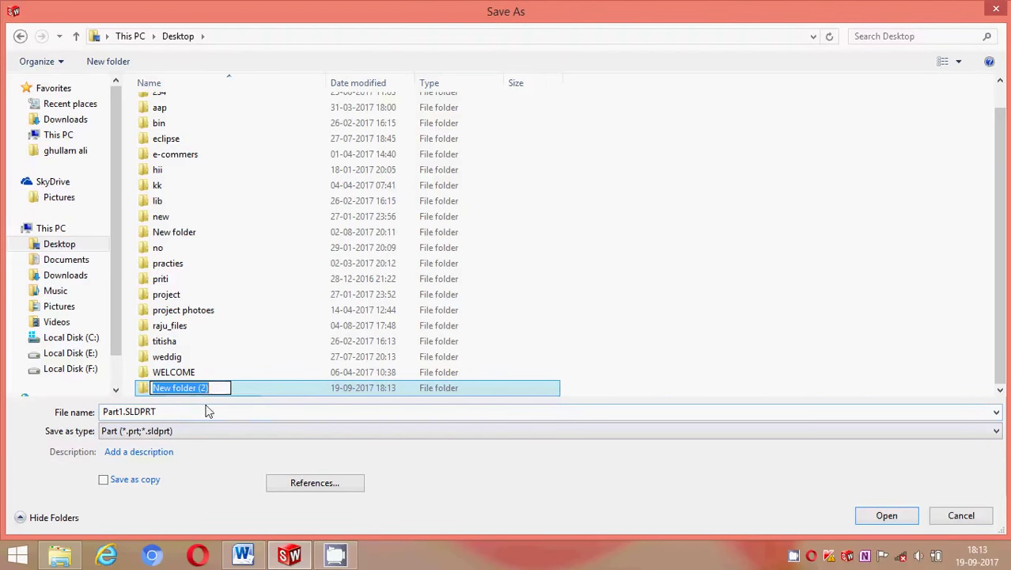
{"action": "key", "text": "BackSpace"}
{"action": "type", "text": "ratchet mechanism"}
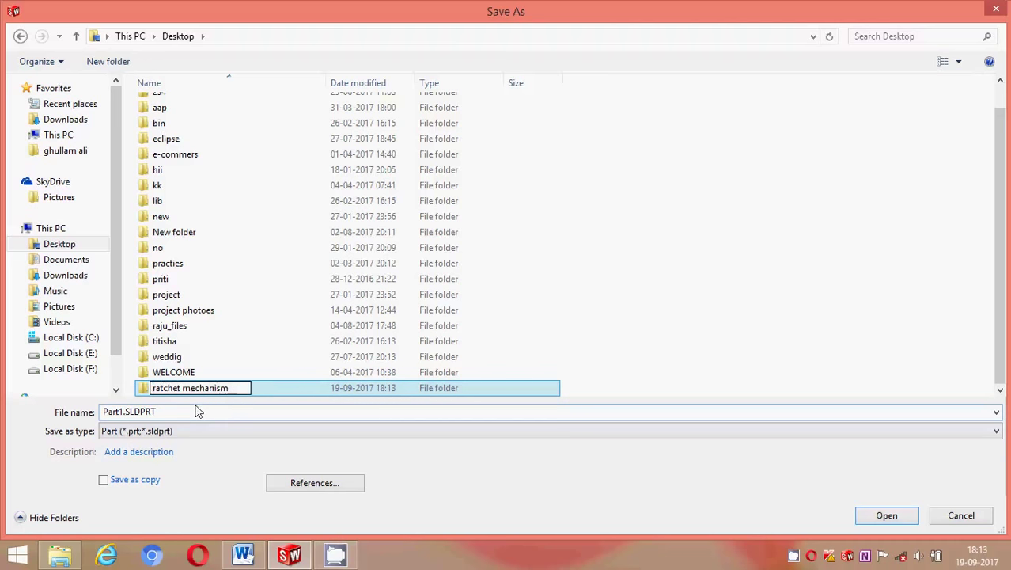
- Save the part as 'ratchet wheel' inside the ratchet mechanism folder
{"action": "double_click", "coordinate": [267, 389]}
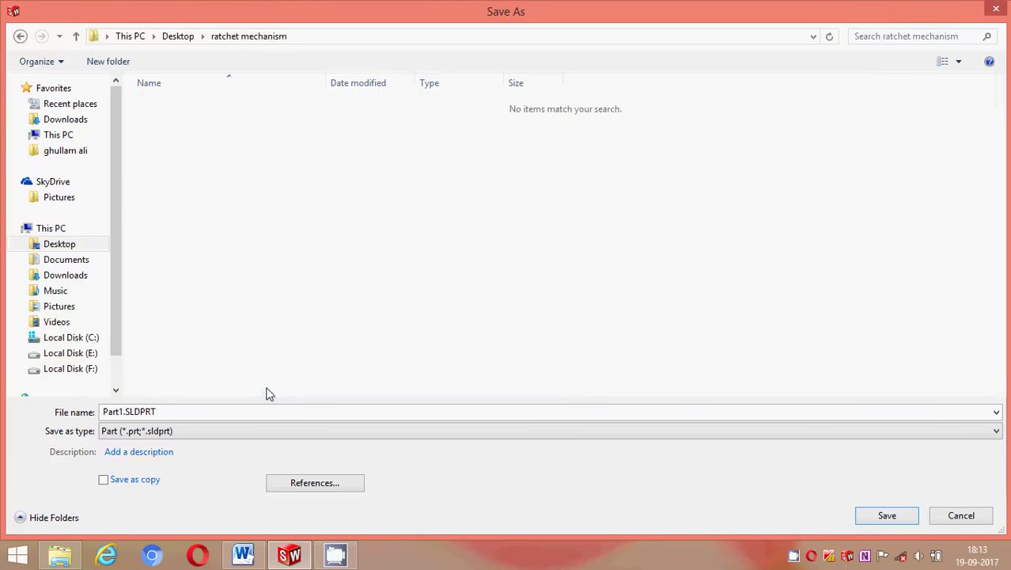
{"action": "double_click", "coordinate": [185, 412]}
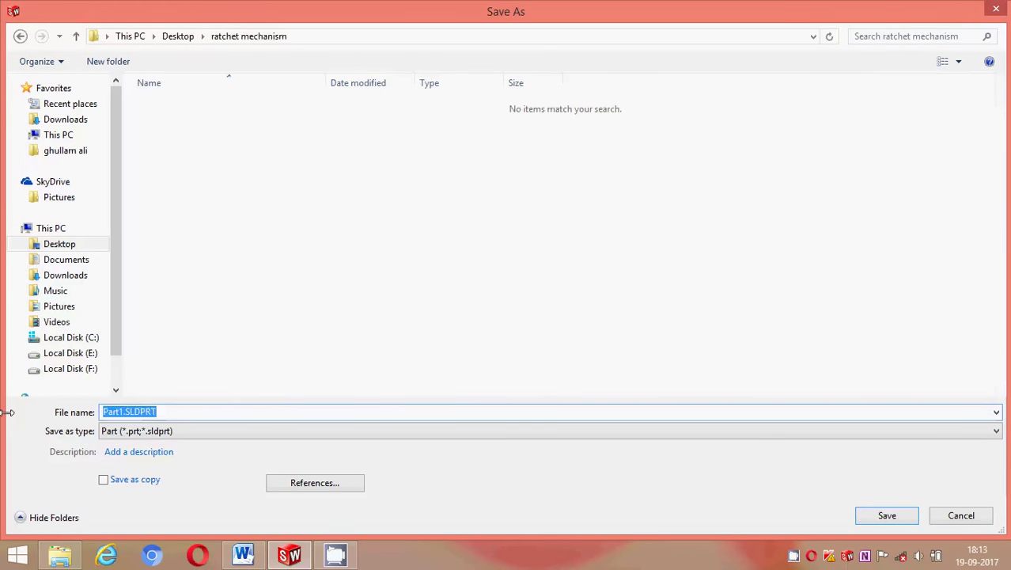
{"action": "type", "text": "ratchet wheel"}
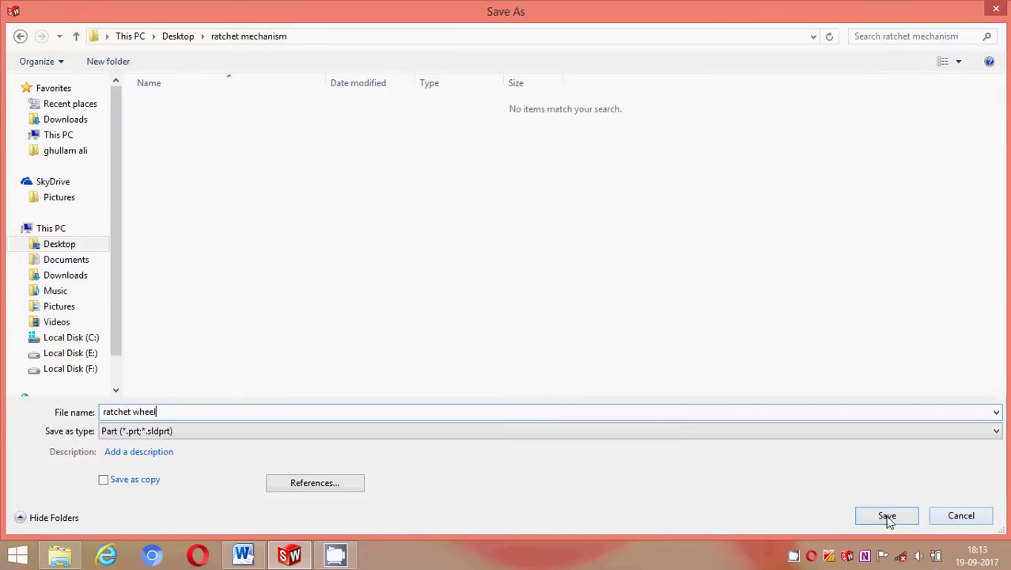
{"action": "left_click", "coordinate": [887, 516]}
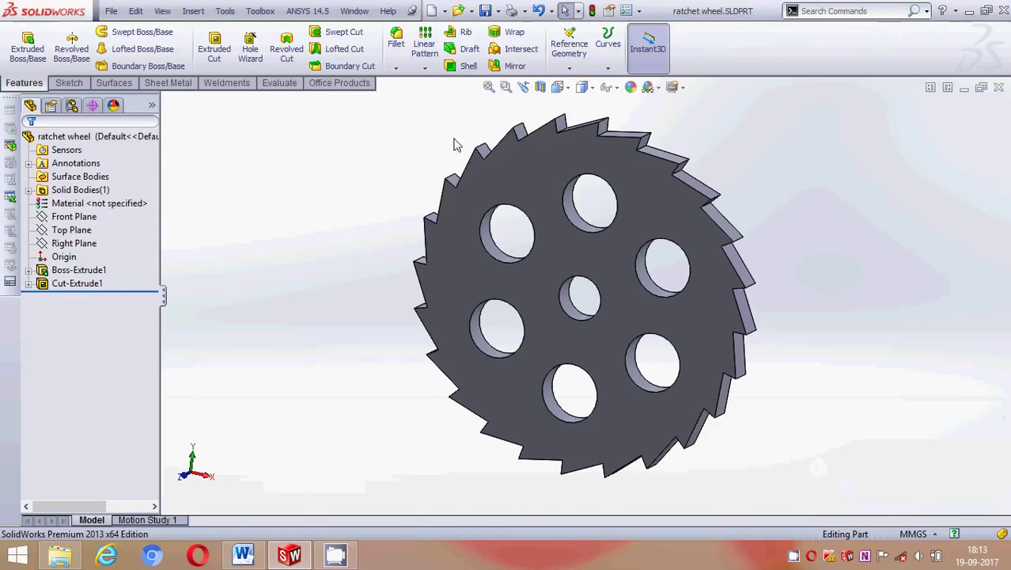
- Create a new blank part and set its units to MMGS
{"action": "left_click", "coordinate": [111, 12]}
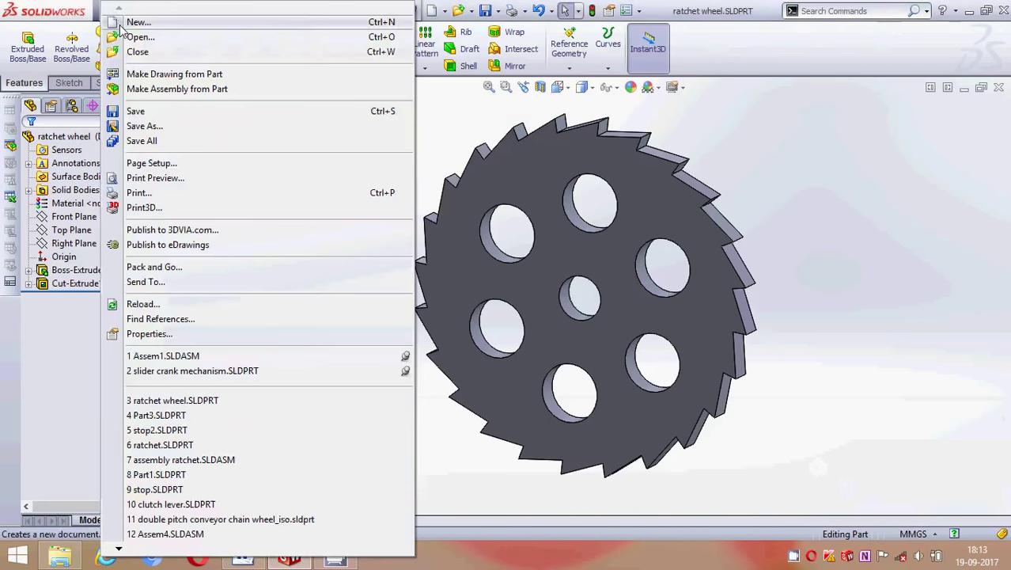
{"action": "left_click", "coordinate": [127, 18]}
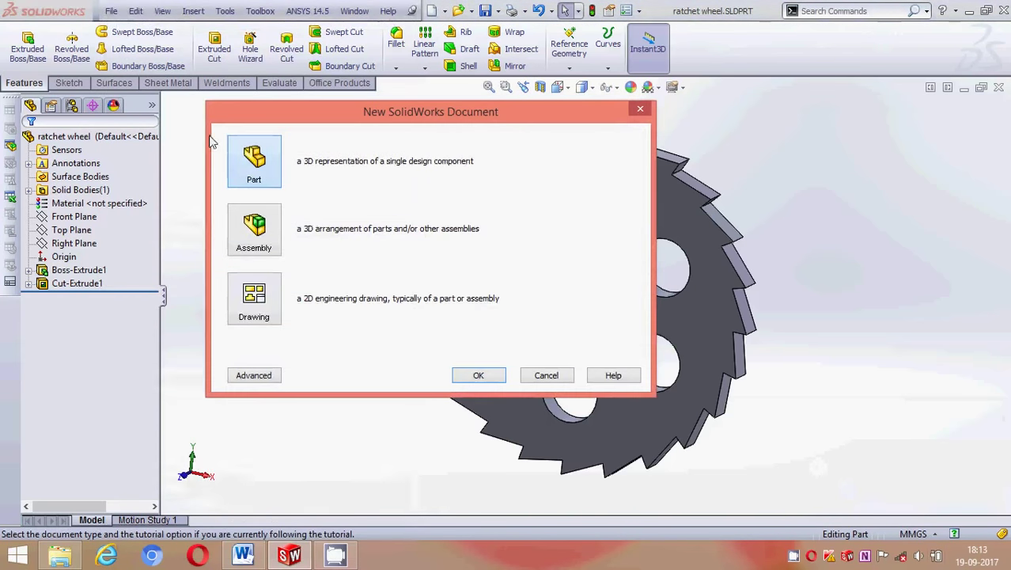
{"action": "left_click", "coordinate": [484, 376]}
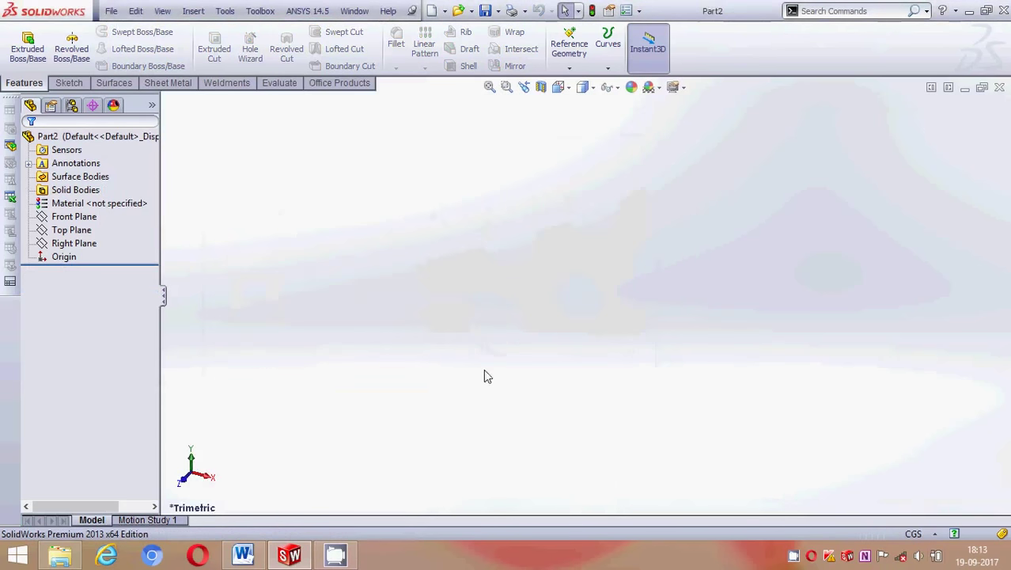
{"action": "left_click", "coordinate": [938, 532]}
{"action": "left_click", "coordinate": [862, 477]}
- Start a sketch on the Front Plane and draw a circle centred at the origin
{"action": "left_click", "coordinate": [73, 216]}
{"action": "left_click", "coordinate": [123, 196]}
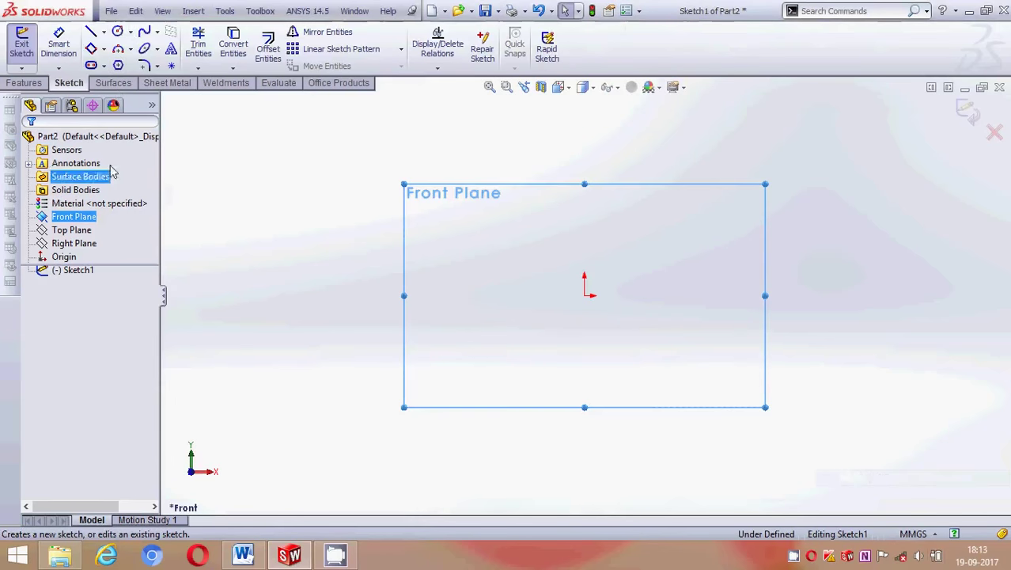
{"action": "left_click", "coordinate": [118, 32]}
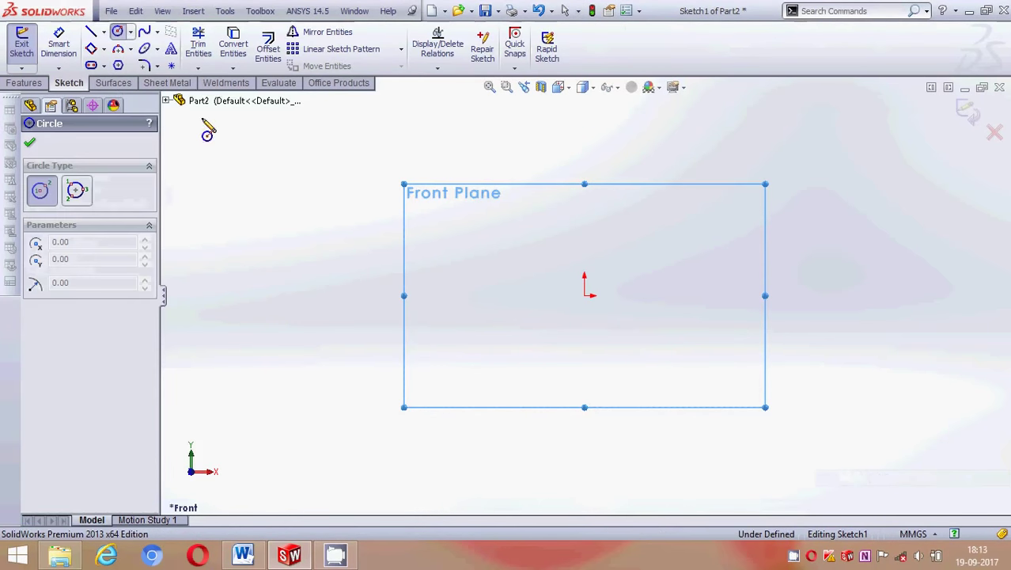
{"action": "left_click", "coordinate": [585, 294]}
{"action": "left_click", "coordinate": [659, 285]}
{"action": "left_click", "coordinate": [29, 142]}
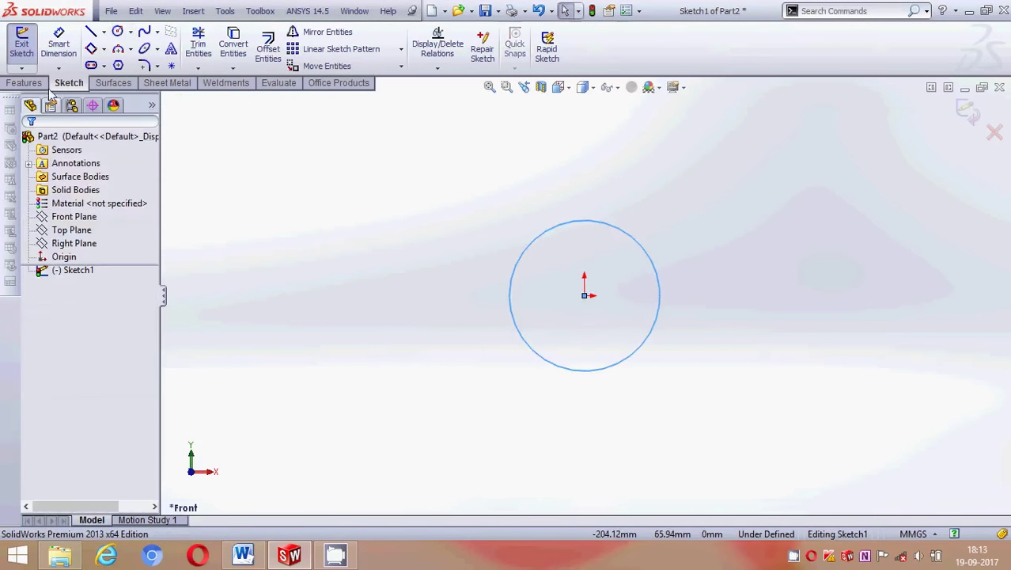
- Dimension the circle's diameter to 40 mm
{"action": "left_click", "coordinate": [58, 44]}
{"action": "left_click", "coordinate": [638, 238]}
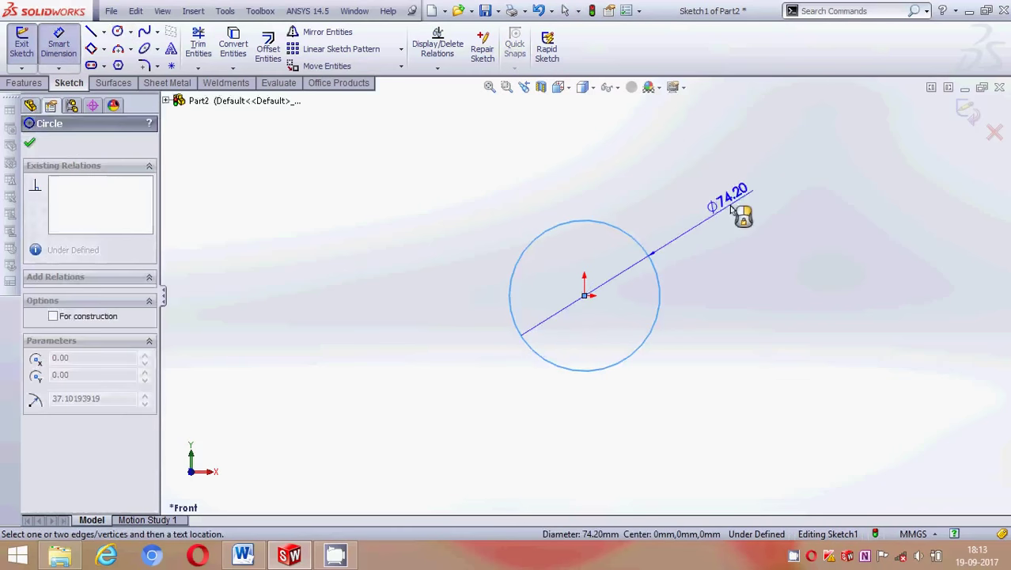
{"action": "left_click", "coordinate": [736, 221]}
{"action": "type", "text": "4"}
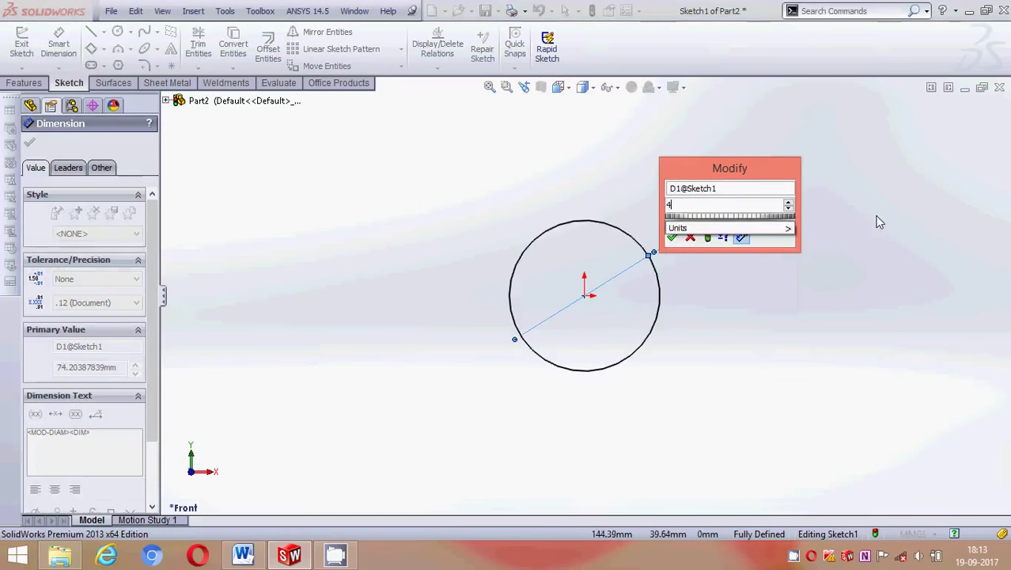
{"action": "type", "text": "0"}
{"action": "key", "text": "Return"}
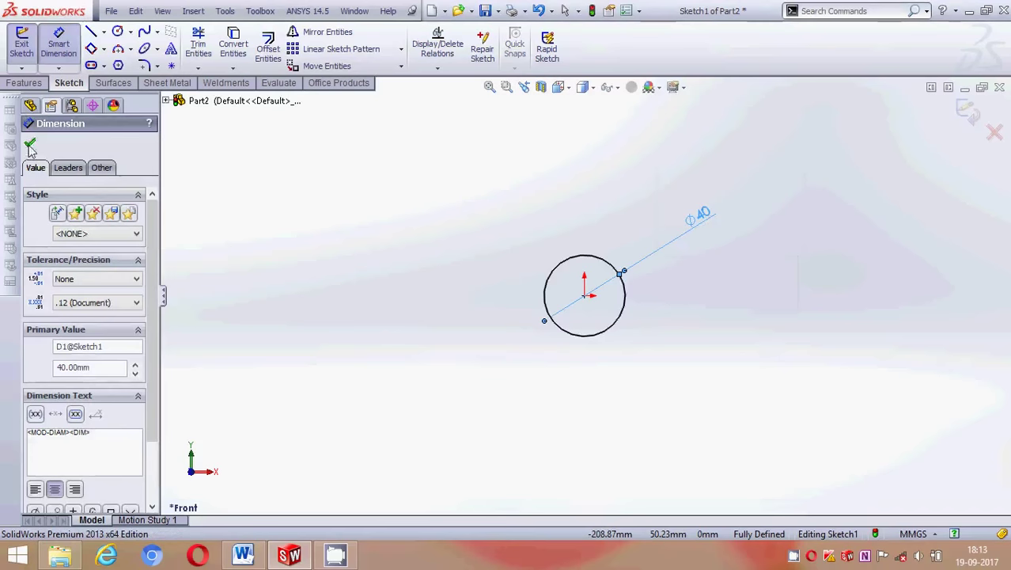
{"action": "left_click", "coordinate": [29, 142]}
{"action": "left_click", "coordinate": [93, 33]}
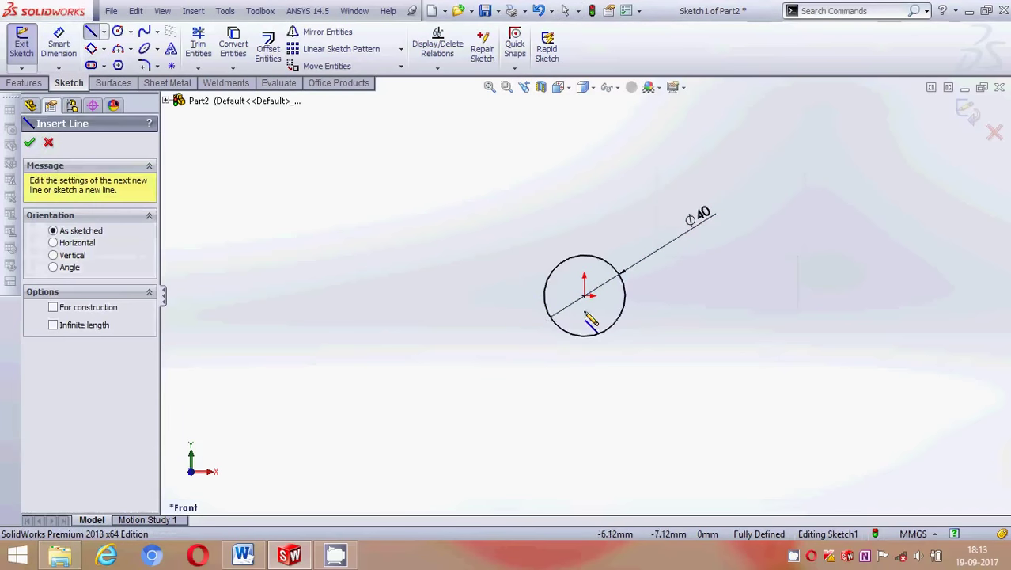
- Draw a horizontal centerline left from the origin and dimension it 55 mm
{"action": "left_click", "coordinate": [104, 32]}
{"action": "left_click", "coordinate": [122, 63]}
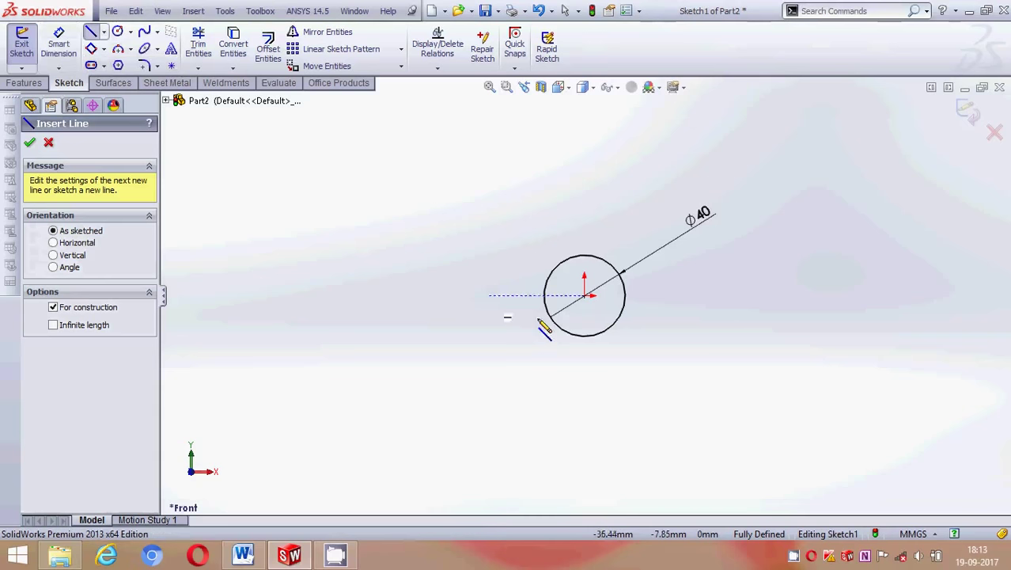
{"action": "left_click", "coordinate": [584, 296]}
{"action": "left_click", "coordinate": [303, 295]}
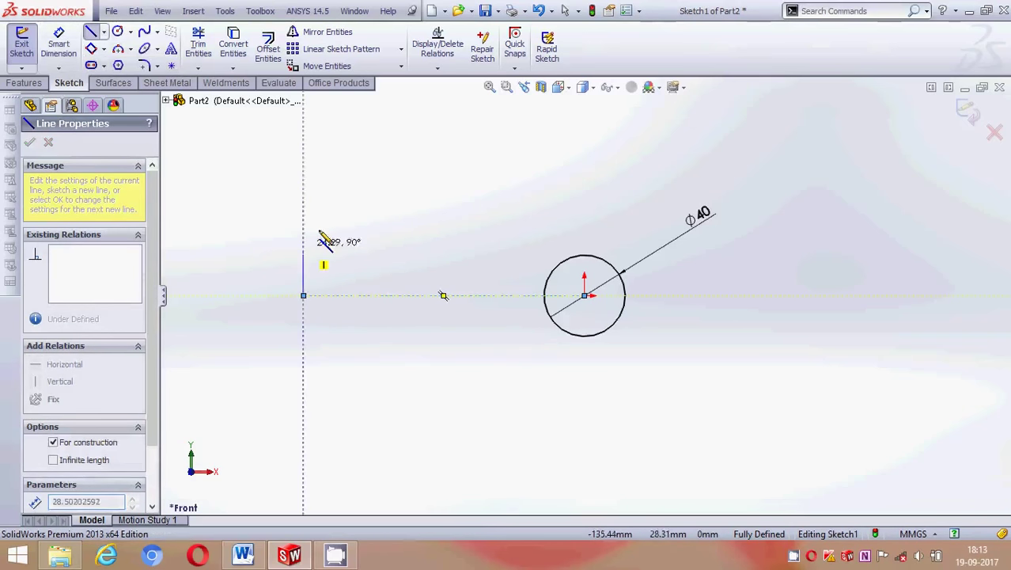
{"action": "key", "text": "Escape"}
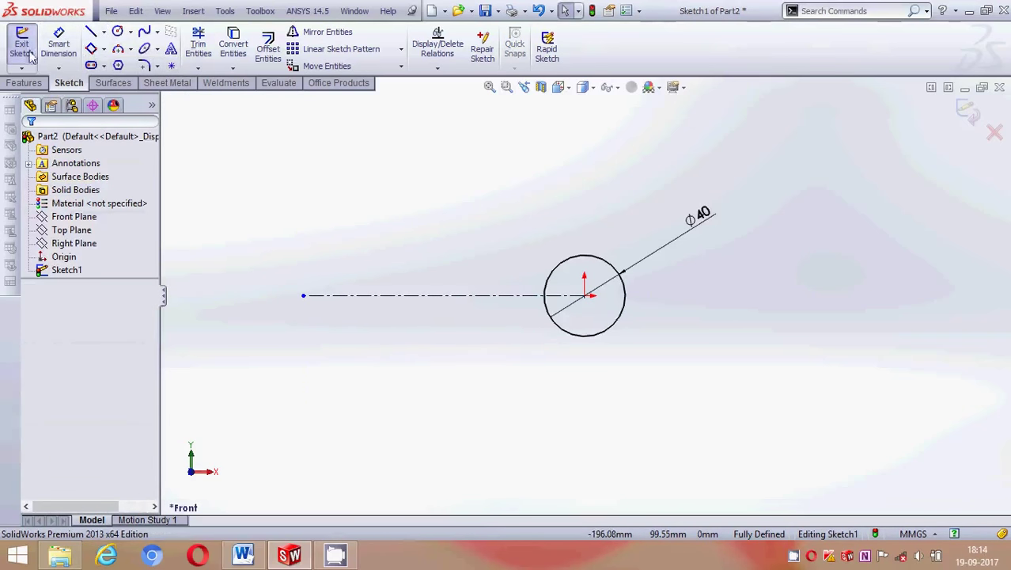
{"action": "left_click", "coordinate": [59, 43]}
{"action": "left_click", "coordinate": [404, 297]}
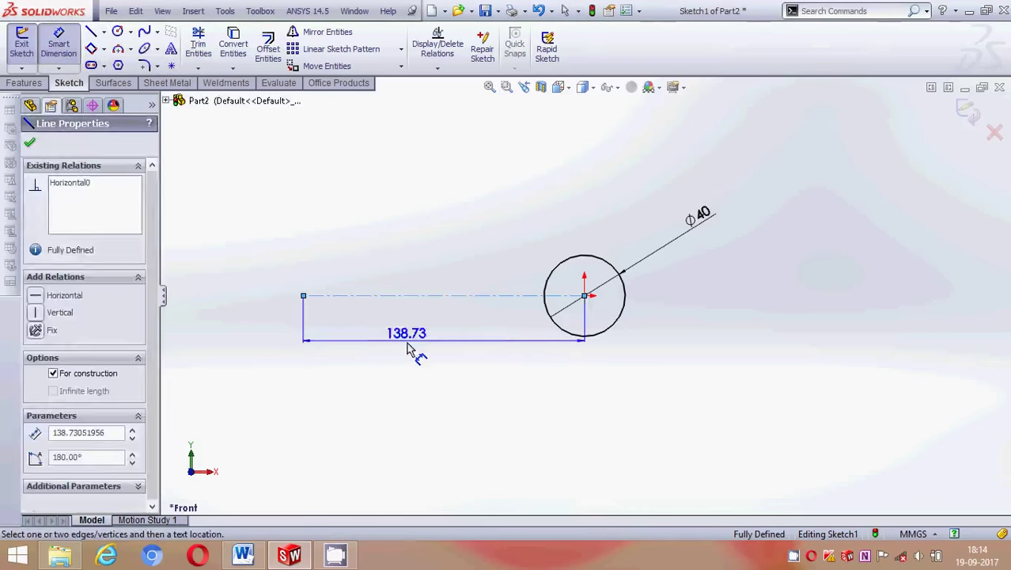
{"action": "left_click", "coordinate": [408, 348]}
{"action": "key", "text": "BackSpace"}
{"action": "type", "text": "55"}
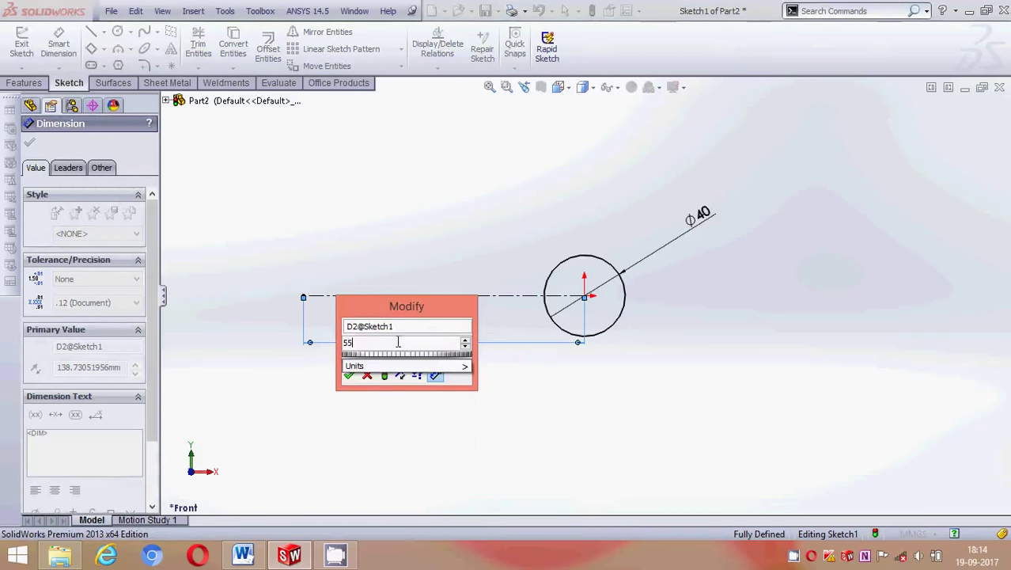
{"action": "key", "text": "Return"}
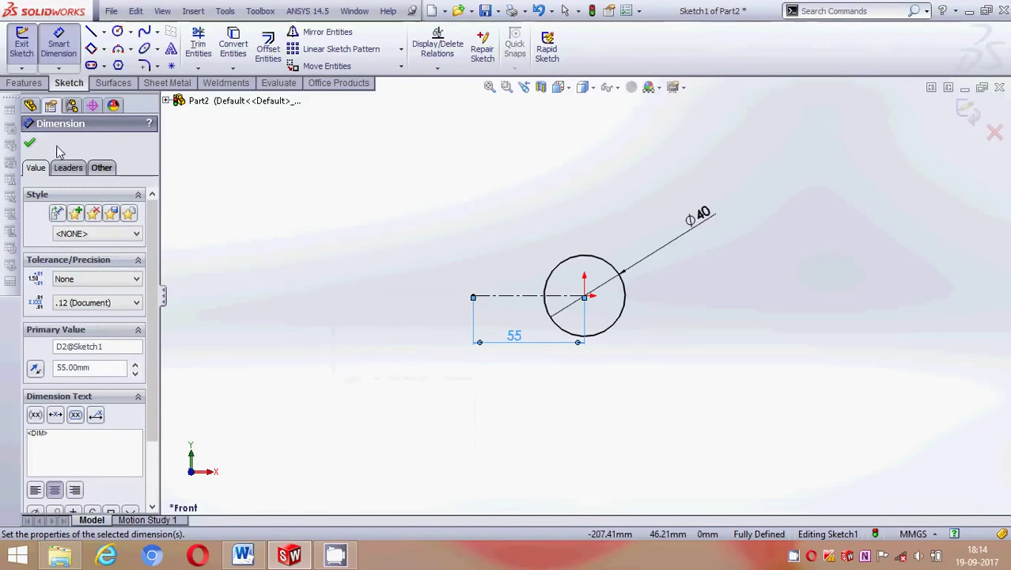
{"action": "left_click", "coordinate": [30, 142]}
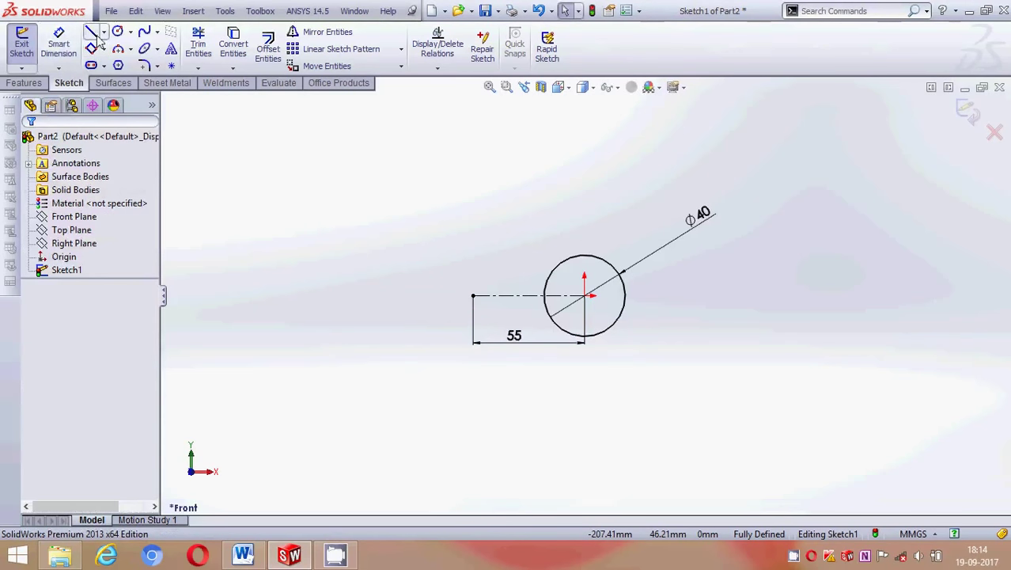
- Draw a vertical line up from the centerline's left end and dimension it 8 mm
{"action": "left_click", "coordinate": [91, 34]}
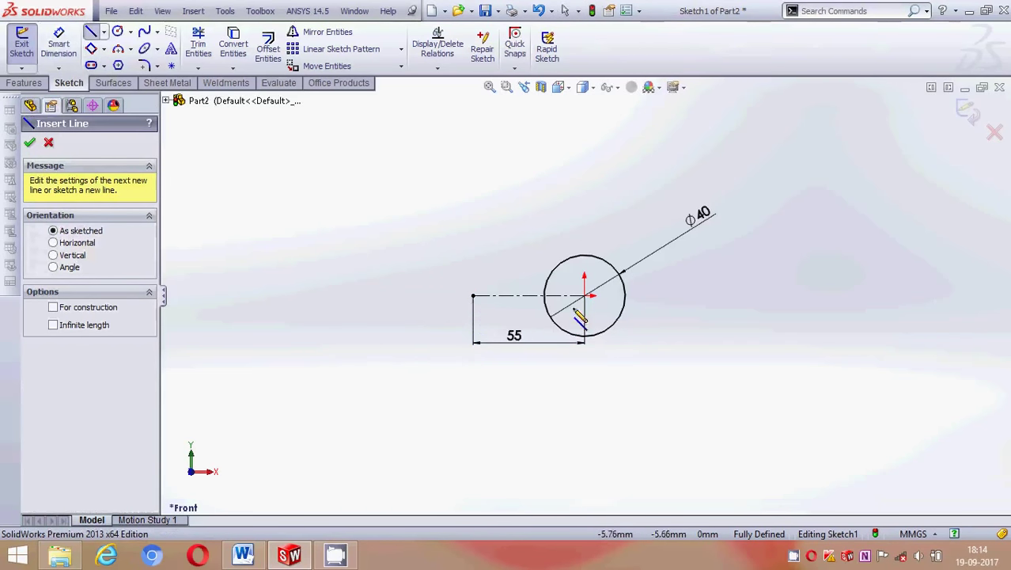
{"action": "scroll", "coordinate": [526, 311], "scroll_direction": "down", "scroll_amount": 4}
{"action": "left_click", "coordinate": [407, 279]}
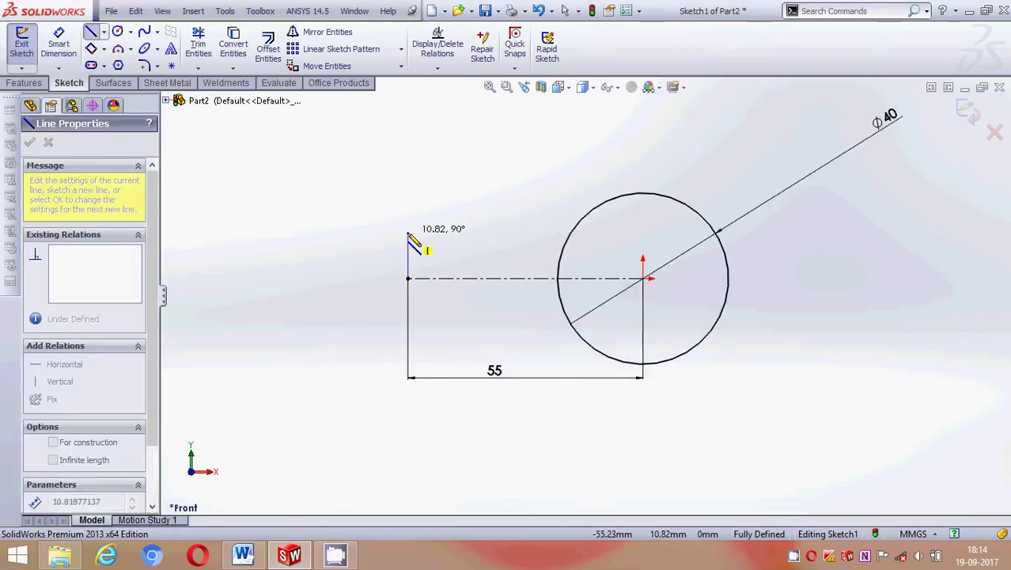
{"action": "left_click", "coordinate": [407, 232]}
{"action": "key", "text": "Escape"}
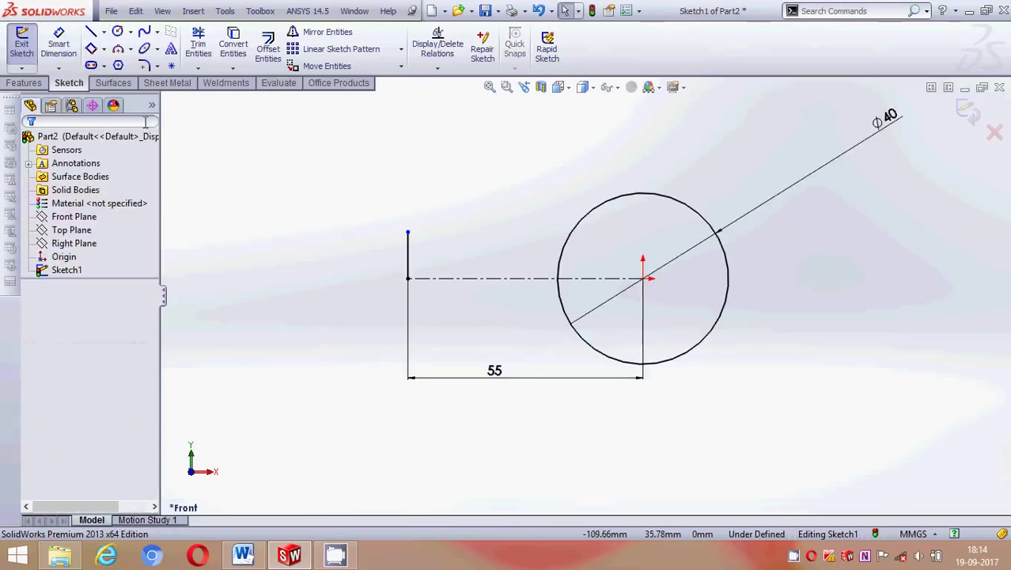
{"action": "left_click", "coordinate": [58, 41]}
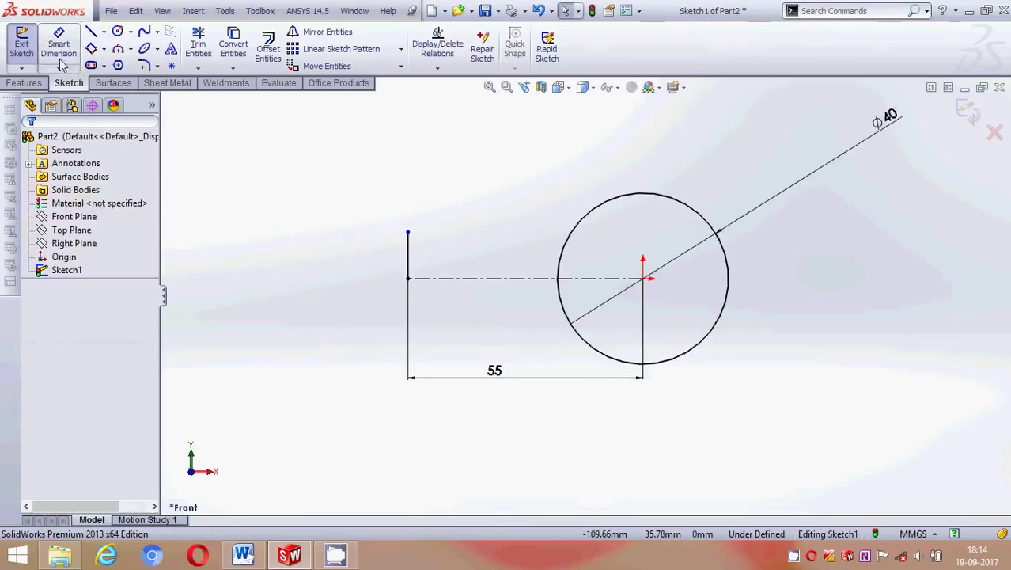
{"action": "left_click", "coordinate": [410, 265]}
{"action": "left_click", "coordinate": [350, 257]}
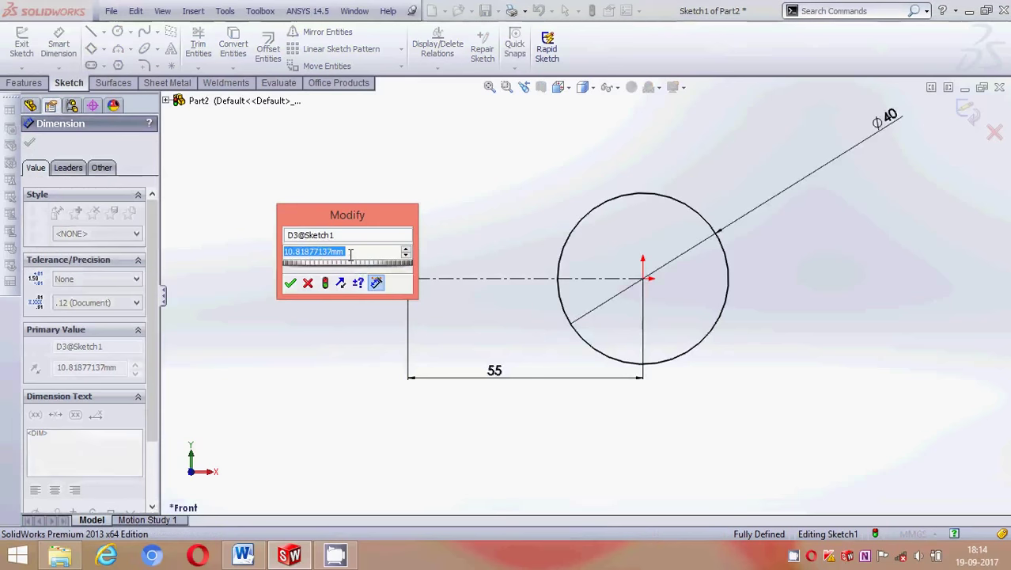
{"action": "key", "text": "Escape"}
{"action": "type", "text": "8"}
{"action": "key", "text": "Return"}
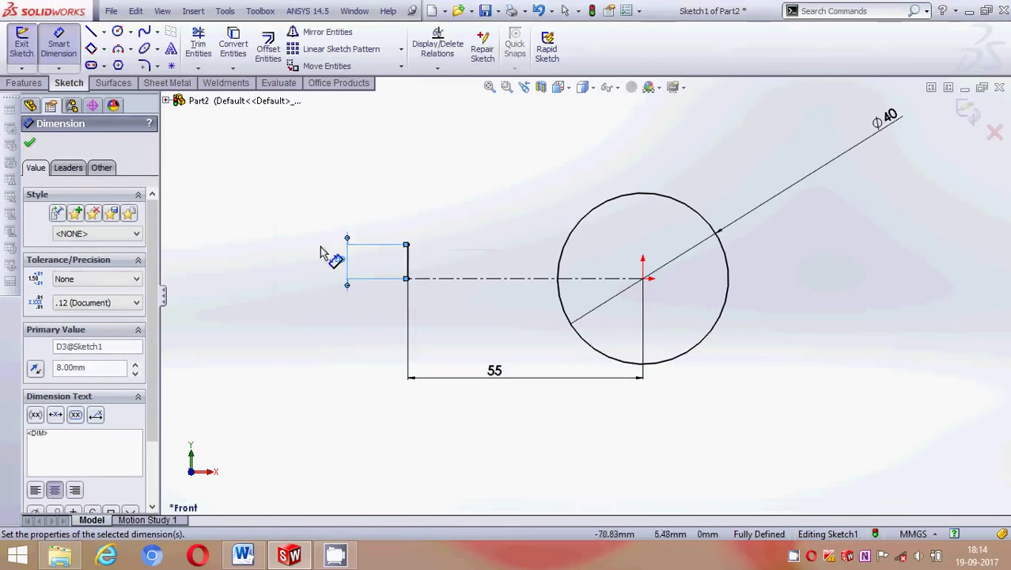
{"action": "left_click", "coordinate": [30, 145]}
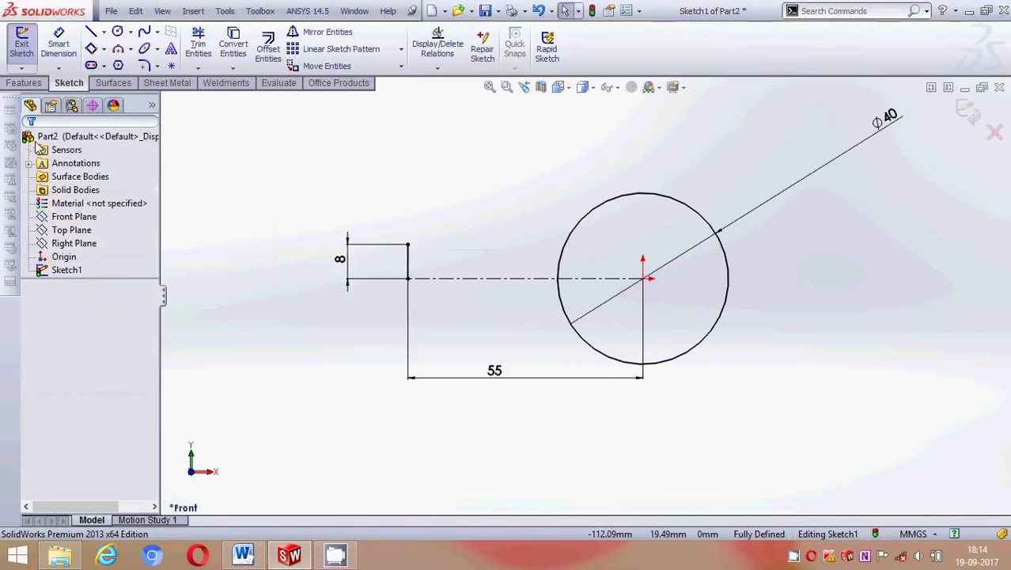
- Draw a three-point arc from the 8 mm line's top to the circle and dimension it R47
{"action": "left_click", "coordinate": [119, 50]}
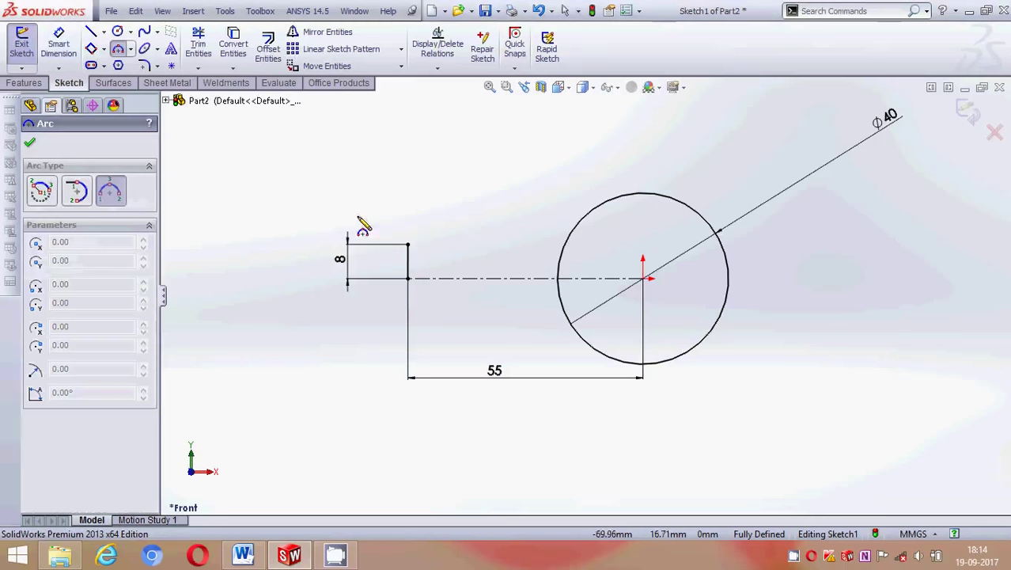
{"action": "left_click", "coordinate": [407, 245]}
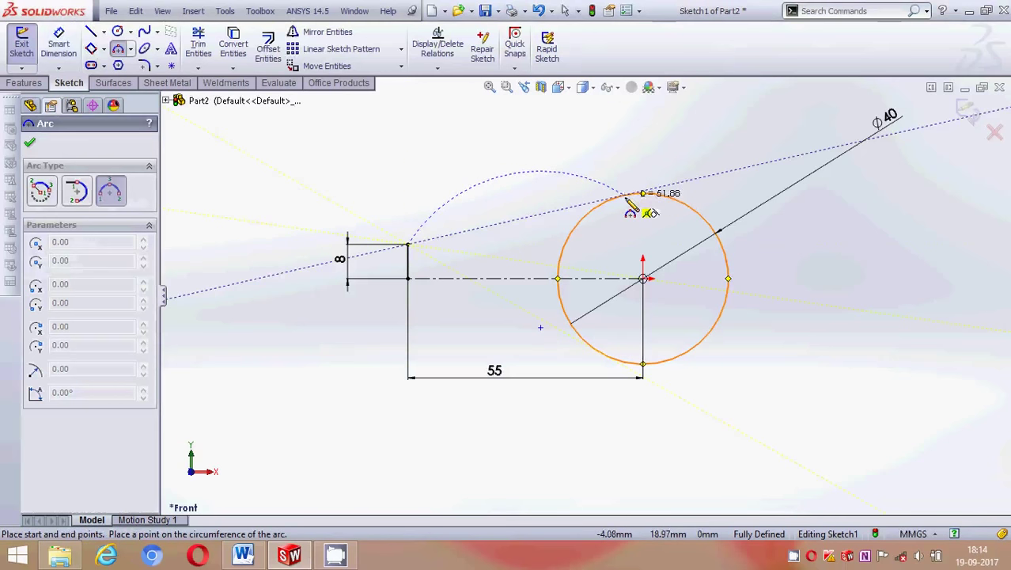
{"action": "left_click", "coordinate": [618, 198]}
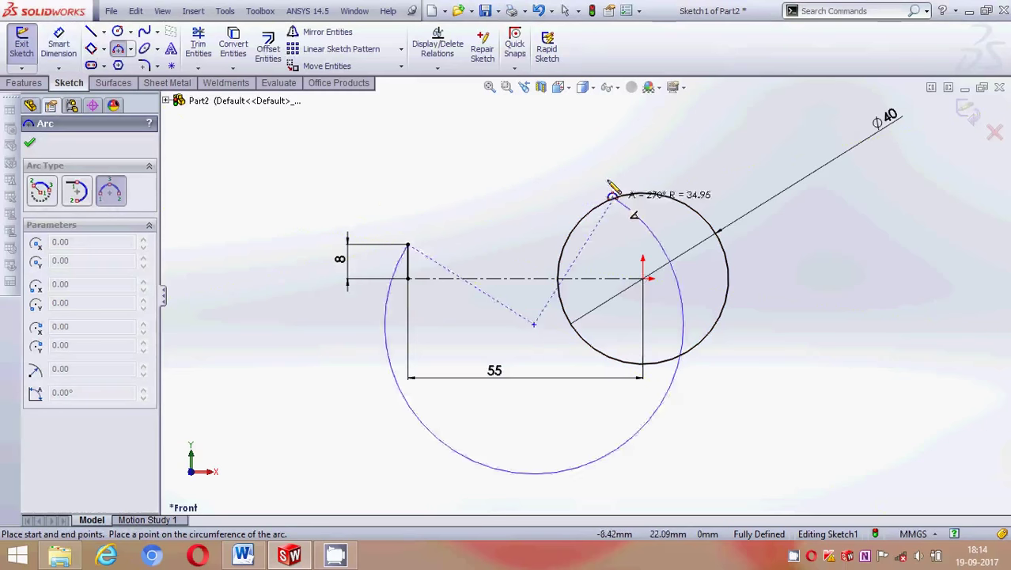
{"action": "left_click", "coordinate": [585, 193]}
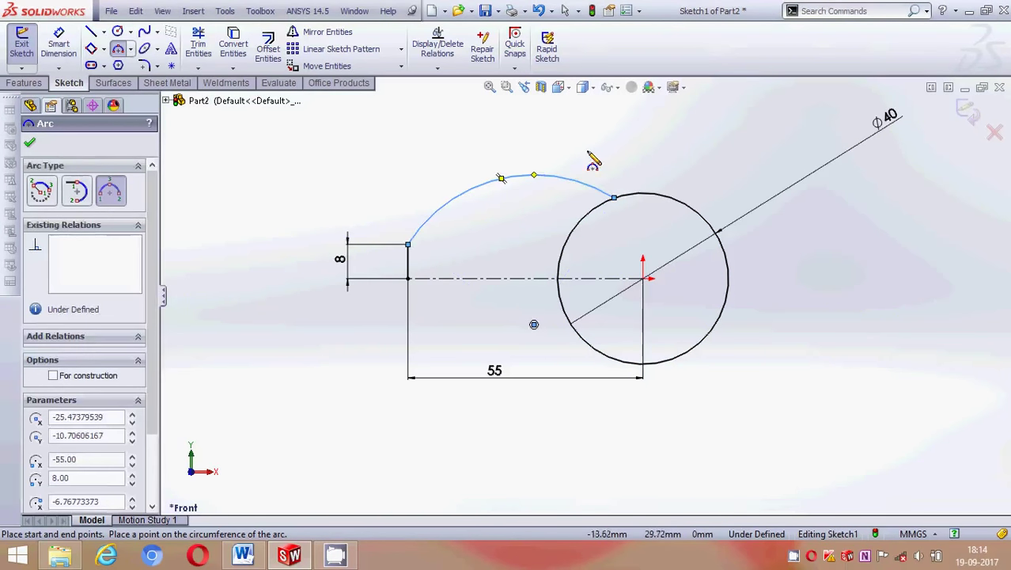
{"action": "key", "text": "Escape"}
{"action": "left_click", "coordinate": [59, 43]}
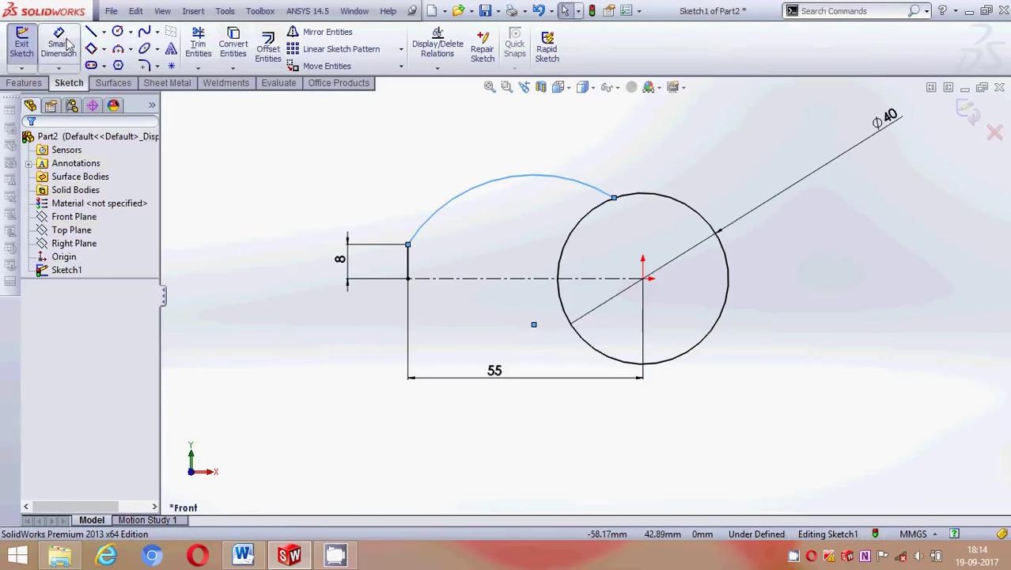
{"action": "left_click", "coordinate": [542, 178]}
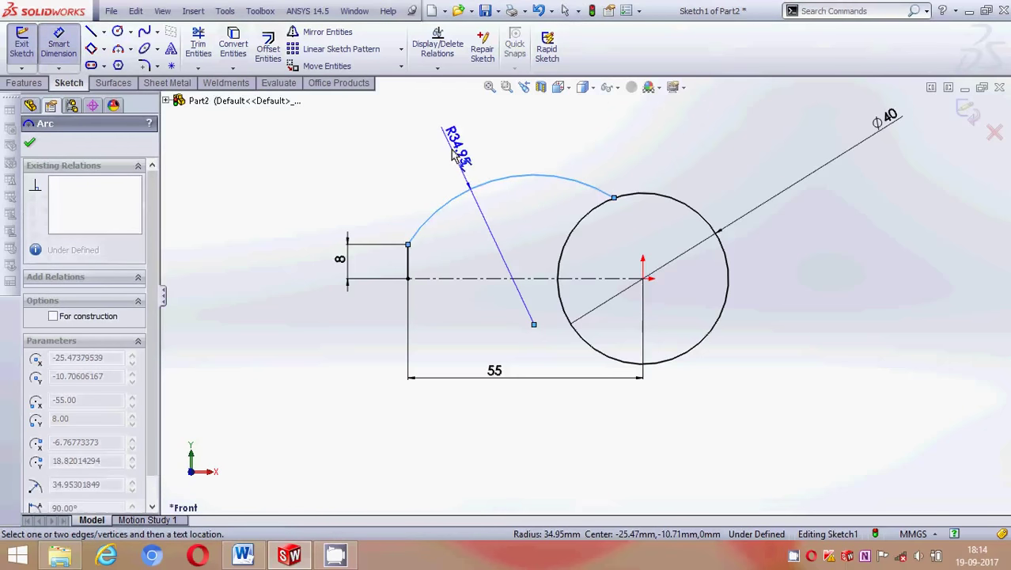
{"action": "left_click", "coordinate": [453, 155]}
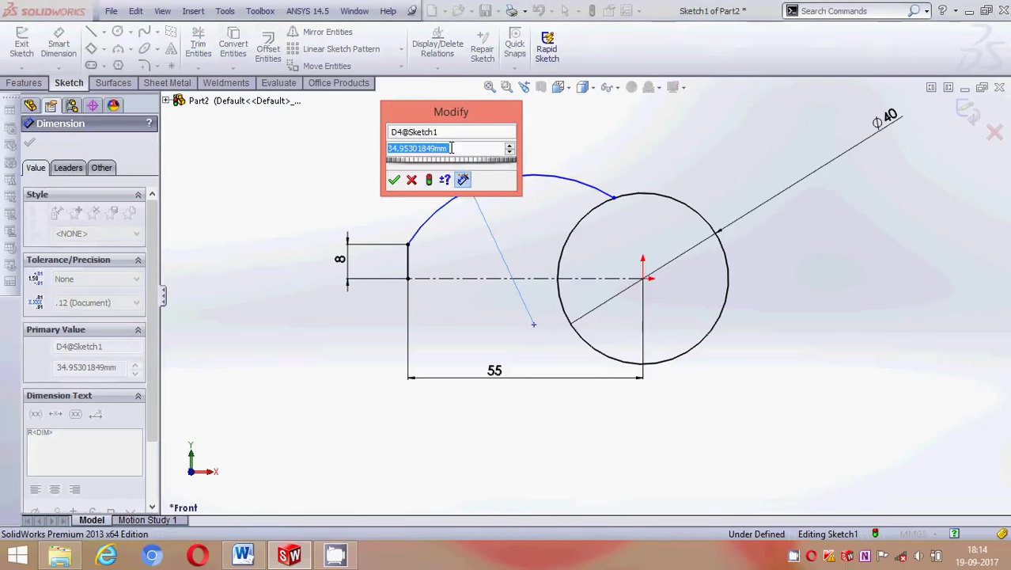
{"action": "type", "text": "47"}
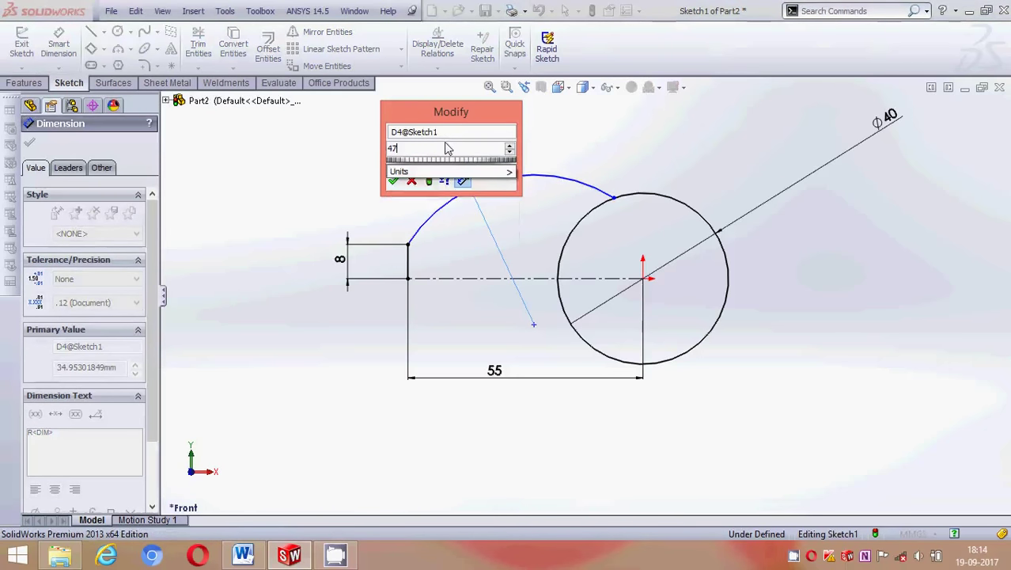
{"action": "key", "text": "Return"}
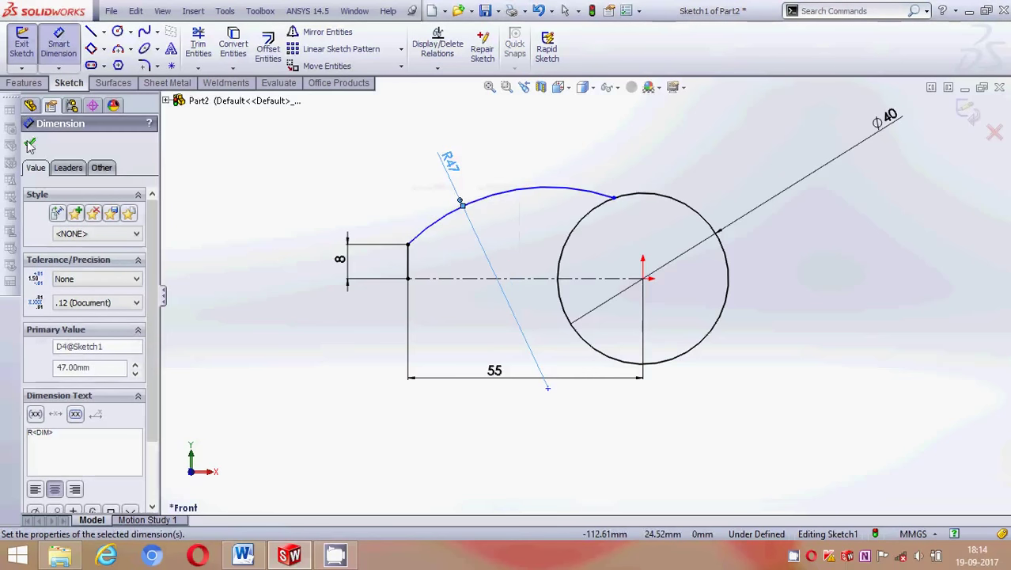
{"action": "left_click", "coordinate": [29, 144]}
- Make the R47 arc tangent to the Ø40 circle
{"action": "left_click", "coordinate": [589, 220]}
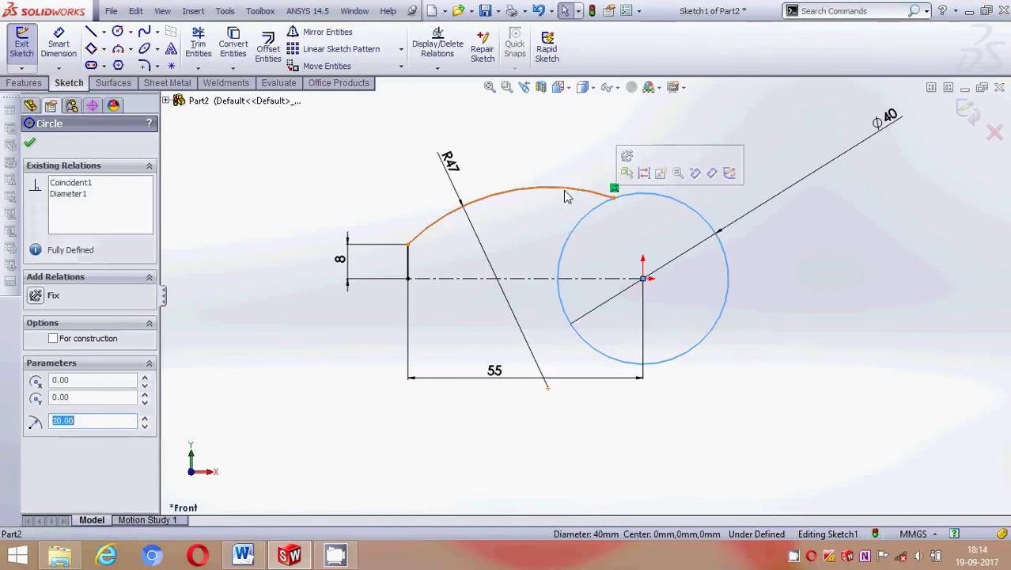
{"action": "left_click", "coordinate": [565, 190]}
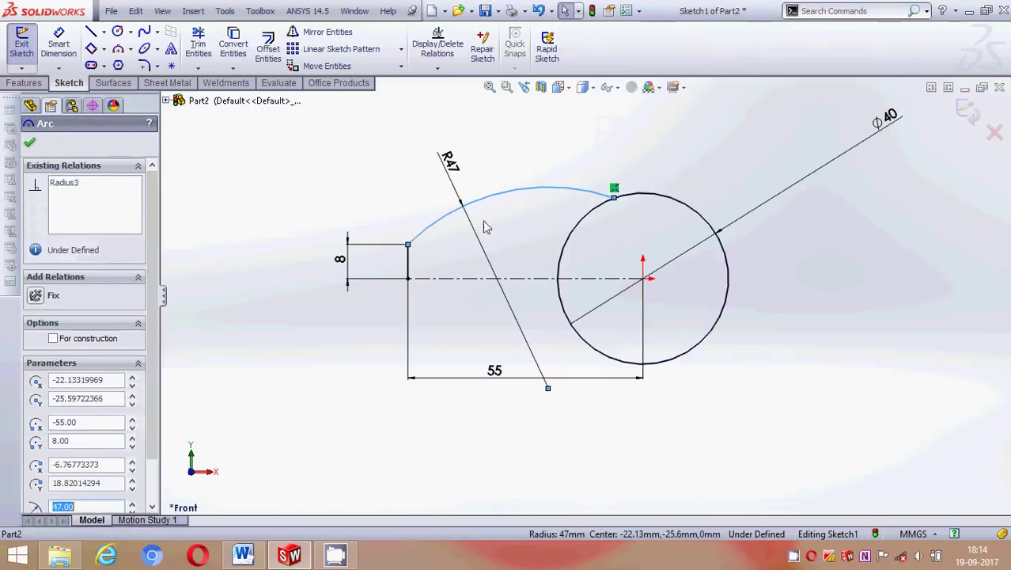
{"action": "left_click", "coordinate": [570, 236], "text": "ctrl"}
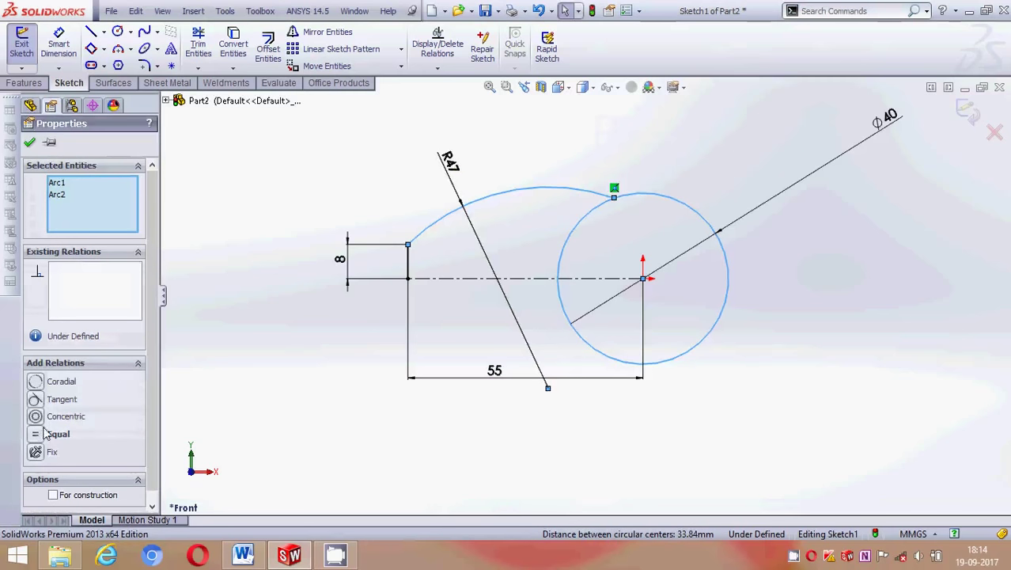
{"action": "left_click", "coordinate": [44, 402]}
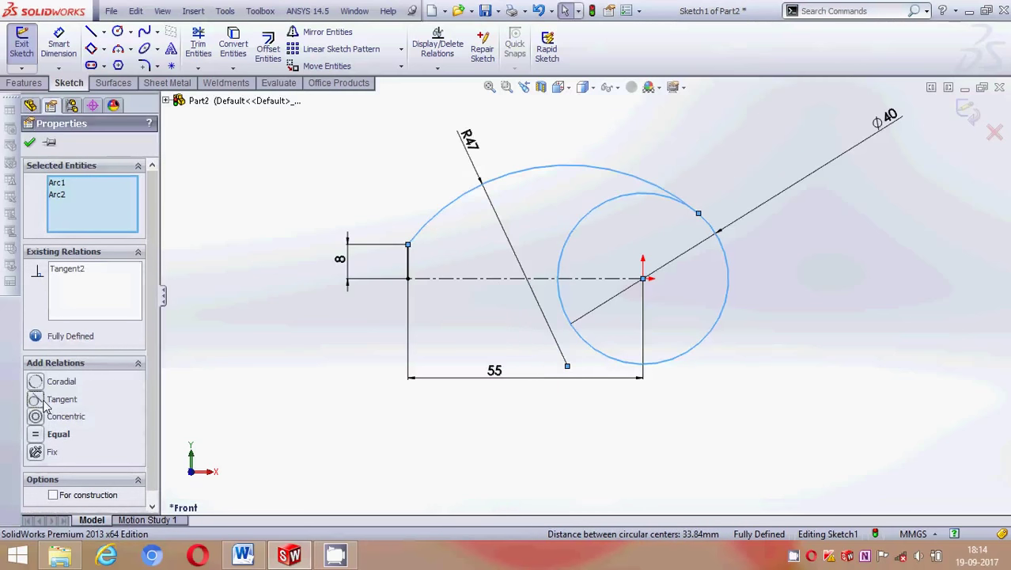
{"action": "left_click", "coordinate": [30, 143]}
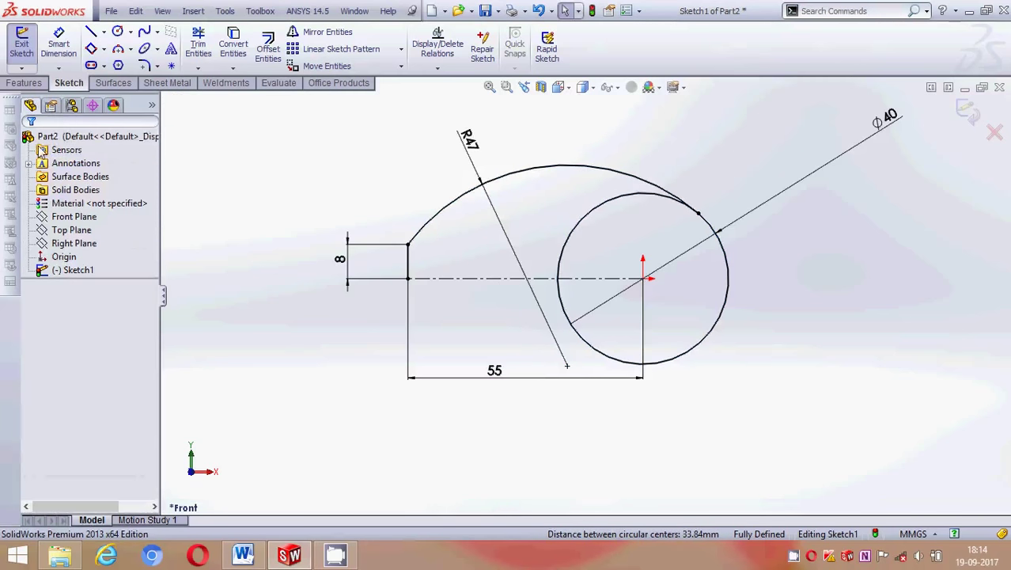
- Draw a second three-point arc from the line's bottom end to the Ø40 circle
{"action": "left_click", "coordinate": [119, 50]}
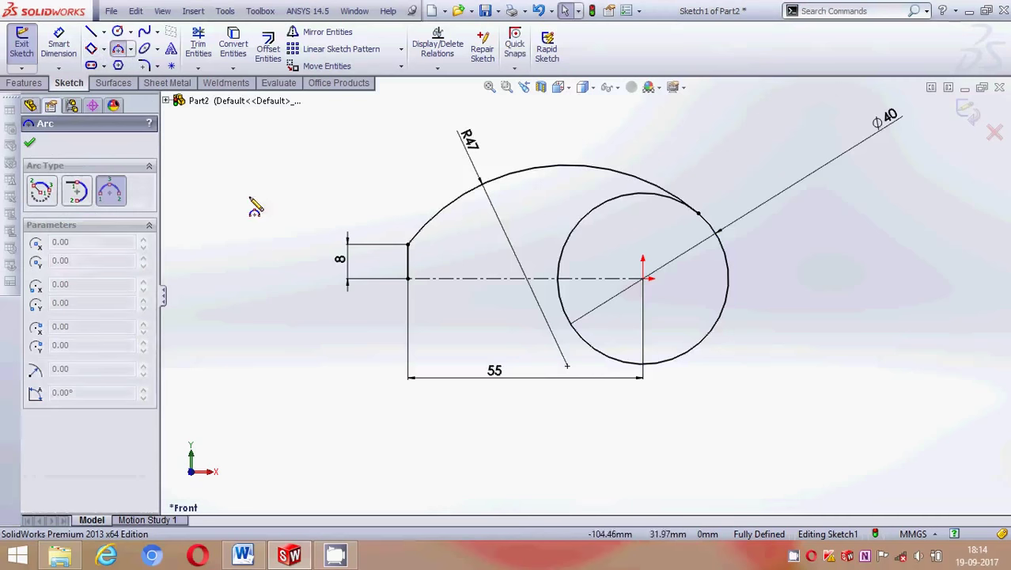
{"action": "left_click", "coordinate": [409, 278]}
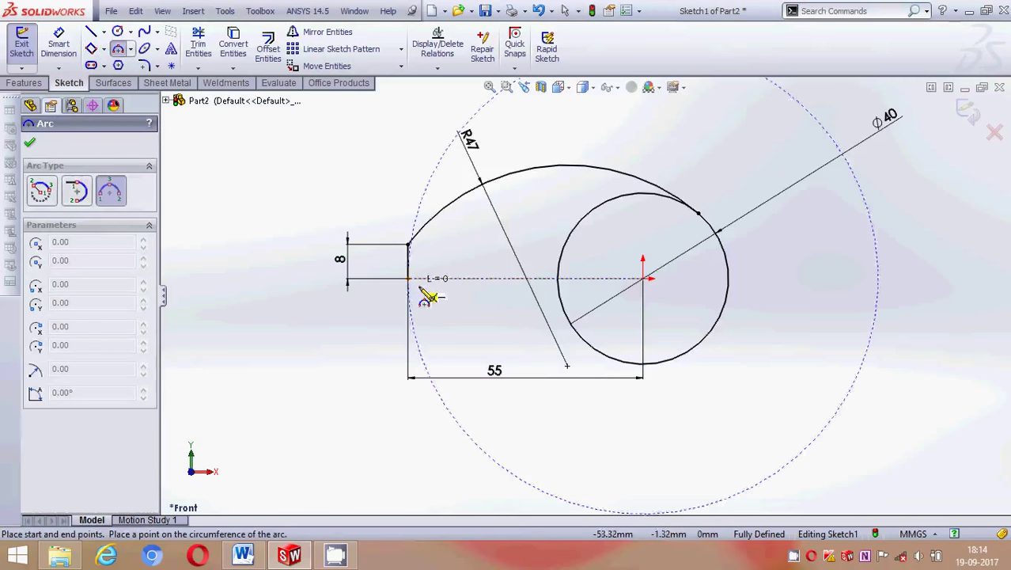
{"action": "left_click", "coordinate": [569, 319]}
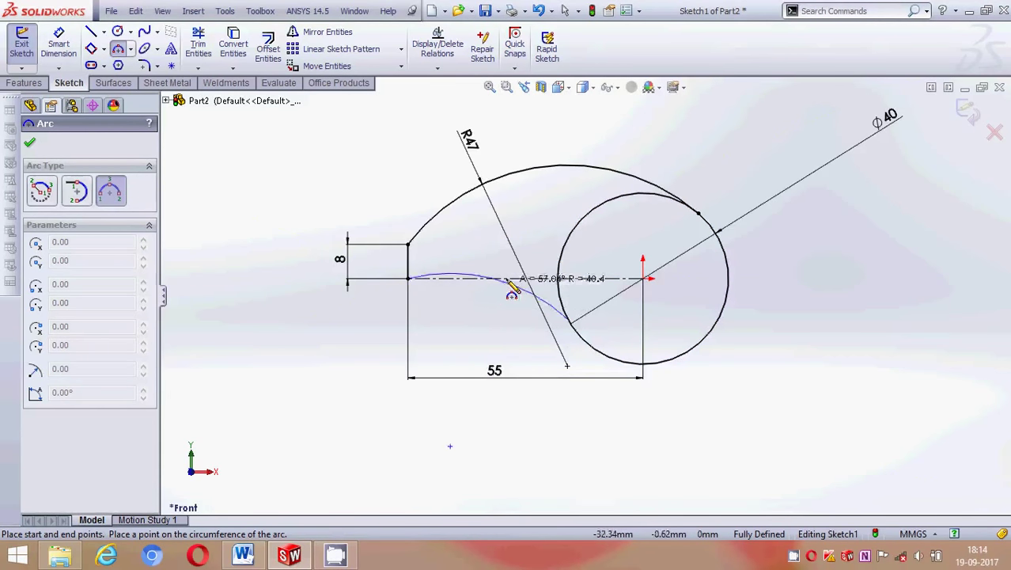
{"action": "left_click", "coordinate": [495, 265]}
- Dimension the lower arc's radius to 25 mm
{"action": "key", "text": "Escape"}
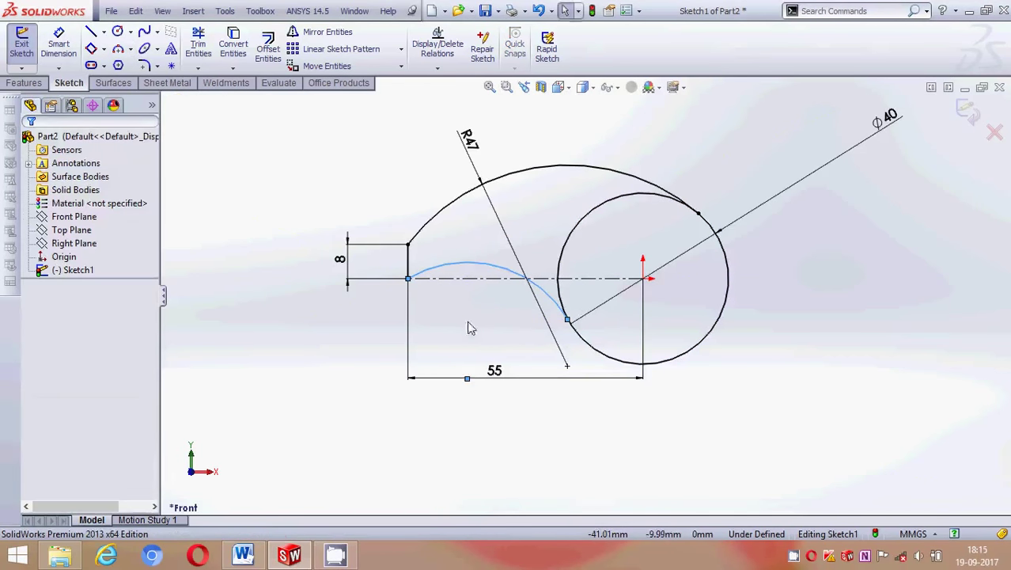
{"action": "left_click", "coordinate": [59, 44]}
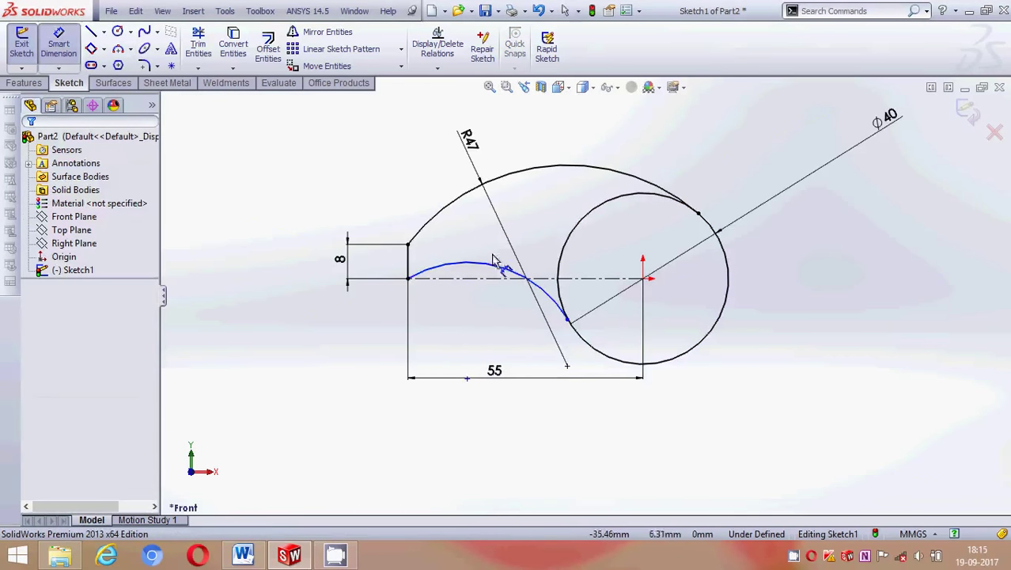
{"action": "left_click", "coordinate": [544, 210]}
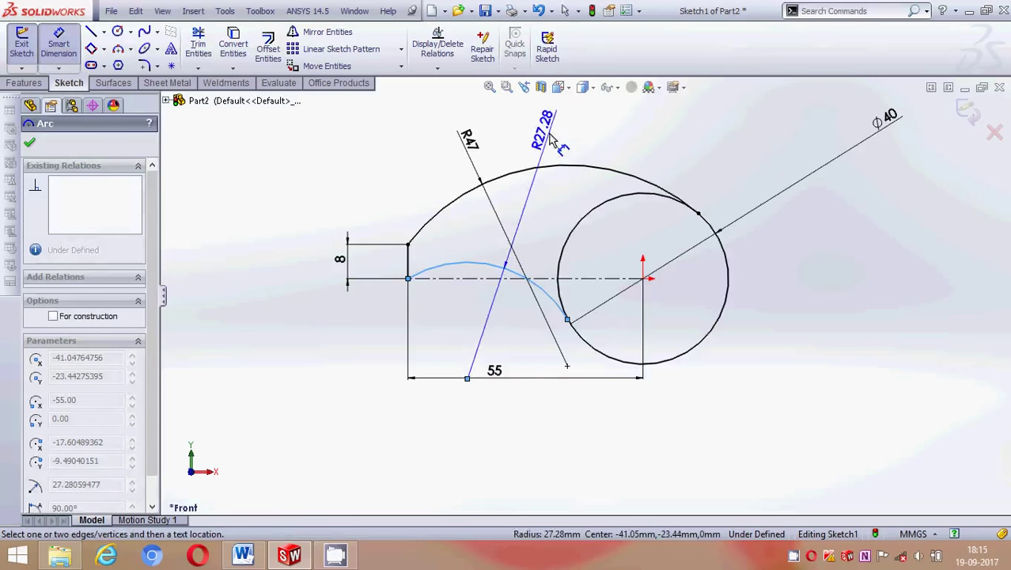
{"action": "left_click", "coordinate": [551, 141]}
{"action": "type", "text": "2"}
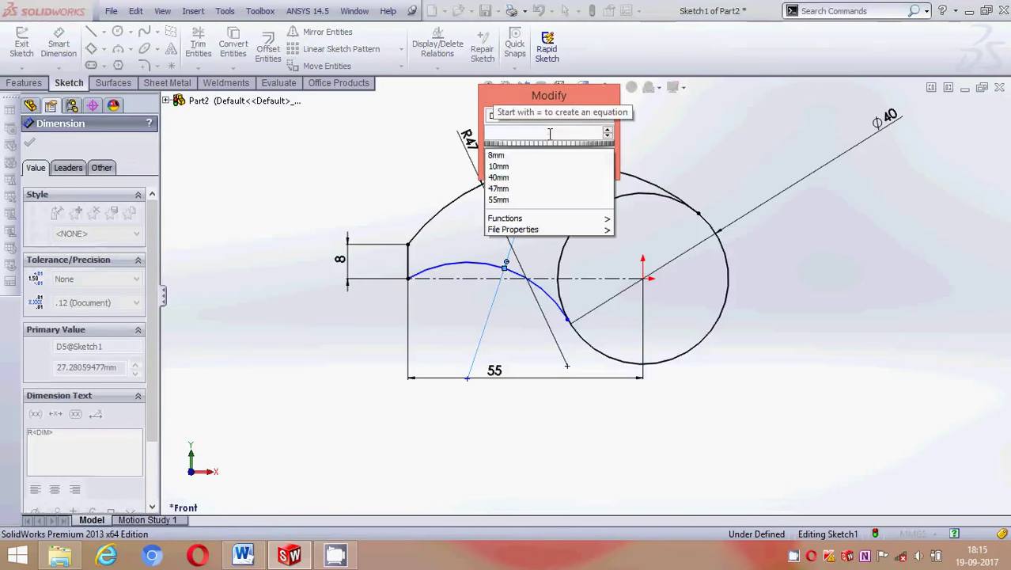
{"action": "type", "text": "5"}
{"action": "key", "text": "Return"}
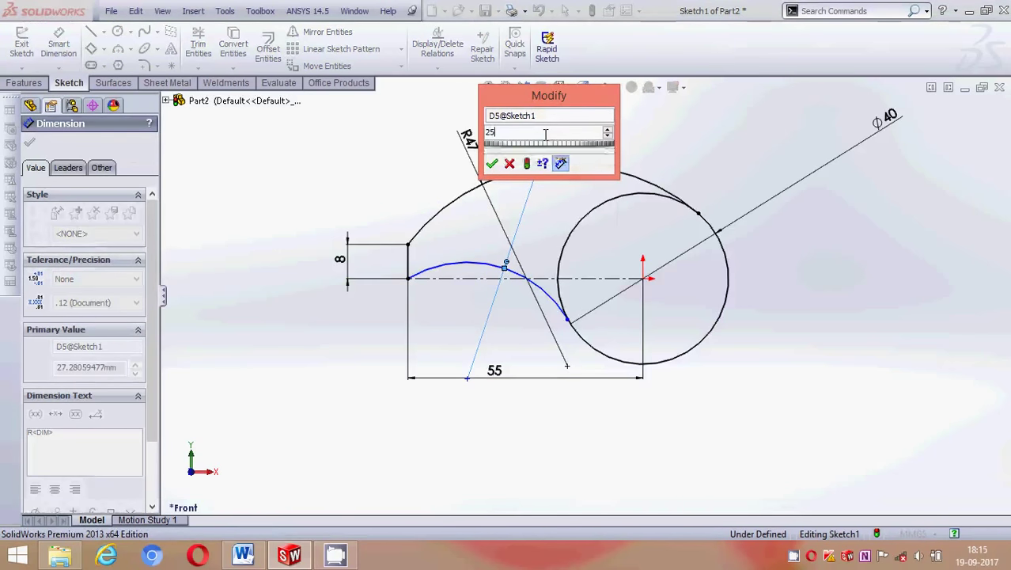
{"action": "left_click", "coordinate": [29, 143]}
{"action": "key", "text": "Escape"}
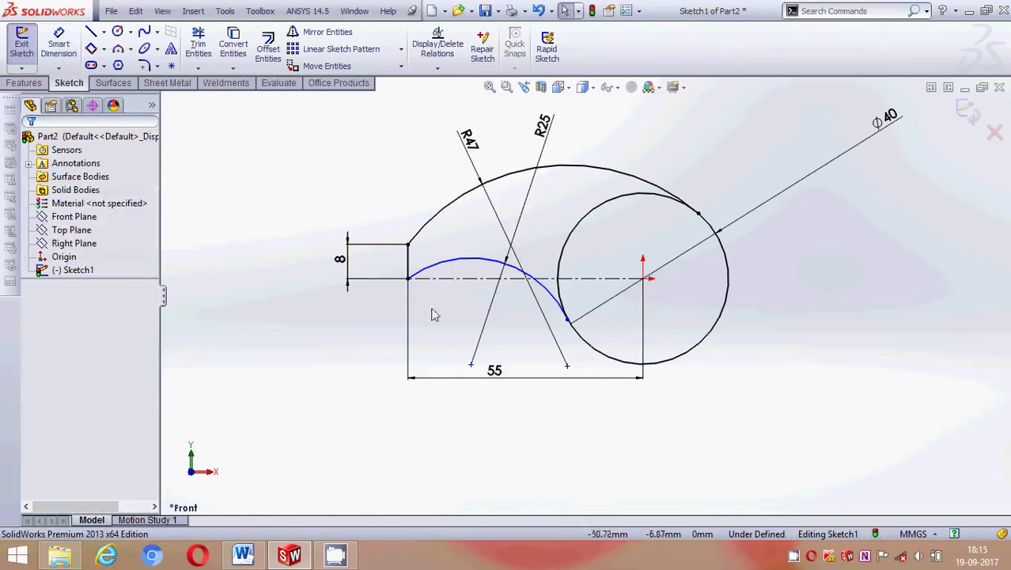
- Add a Tangent relation between the lower arc and the Ø40 circle
{"action": "left_click", "coordinate": [463, 261]}
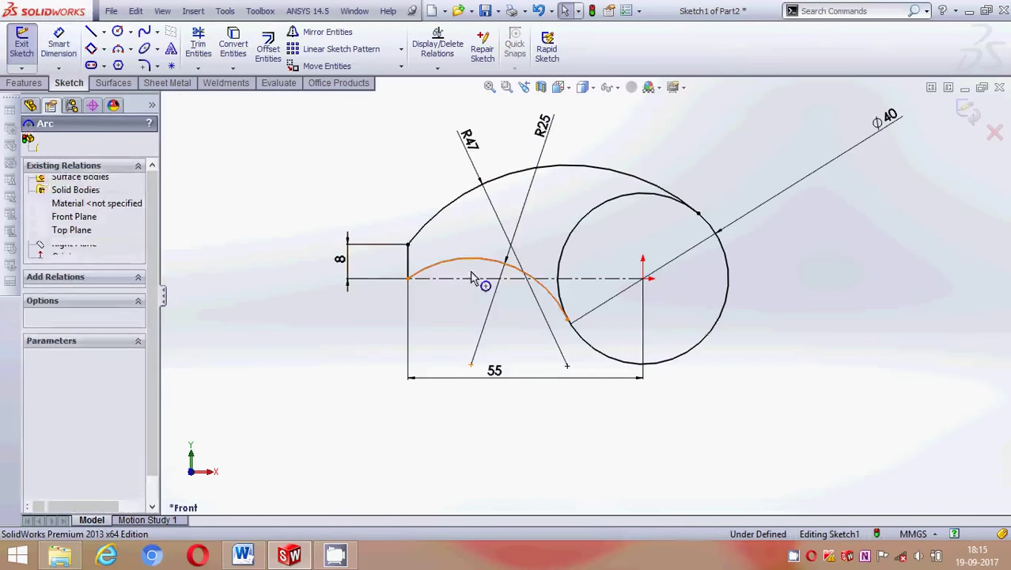
{"action": "left_click", "coordinate": [591, 351], "text": "ctrl"}
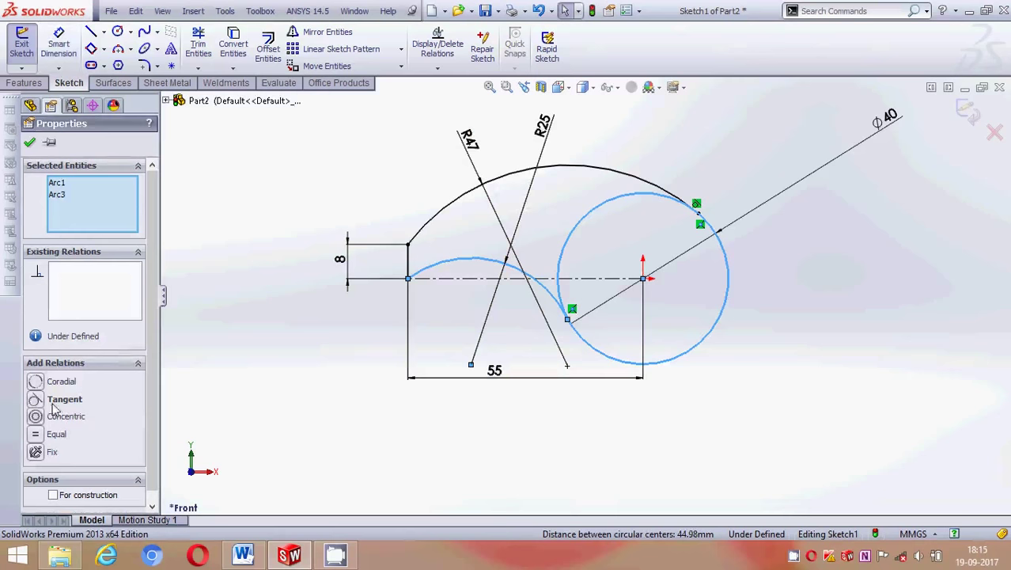
{"action": "left_click", "coordinate": [36, 400]}
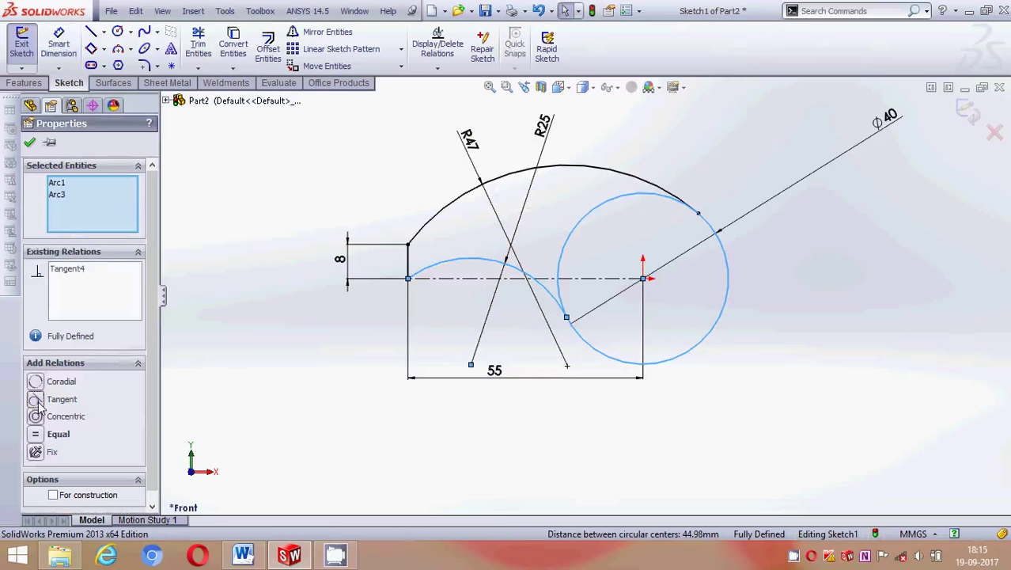
{"action": "left_click", "coordinate": [30, 143]}
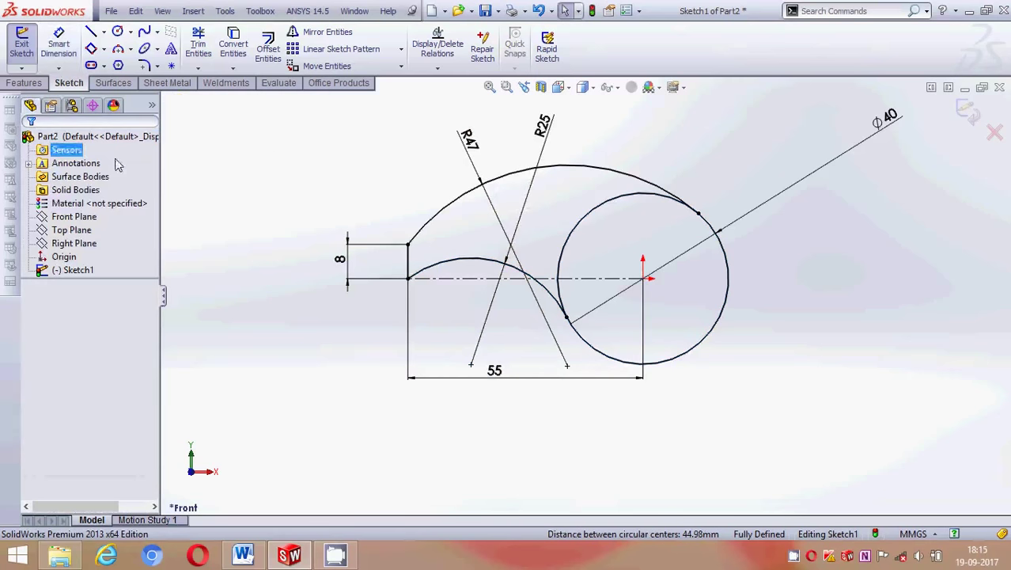
- Trim away the part of the Ø40 circle inside the cam profile
{"action": "left_click", "coordinate": [198, 43]}
{"action": "left_click_drag", "start_coordinate": [557, 236], "coordinate": [559, 303]}
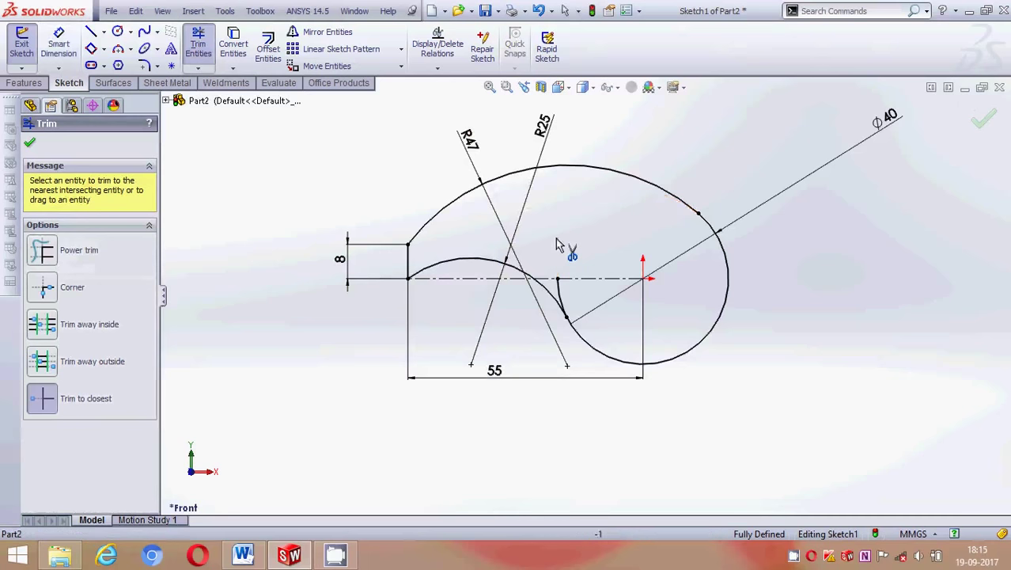
{"action": "scroll", "coordinate": [560, 309], "scroll_direction": "down", "scroll_amount": 2}
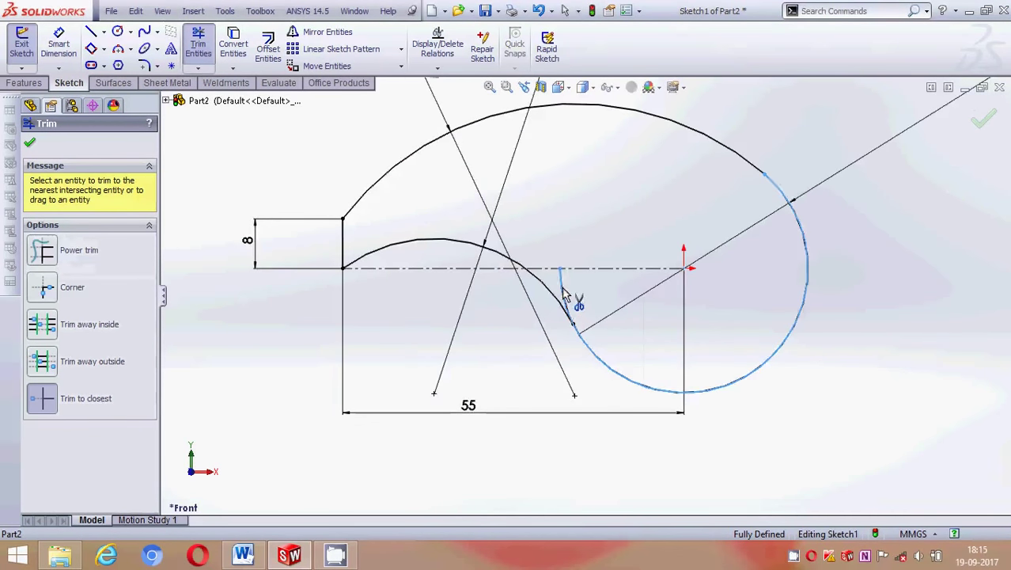
{"action": "left_click", "coordinate": [29, 146]}
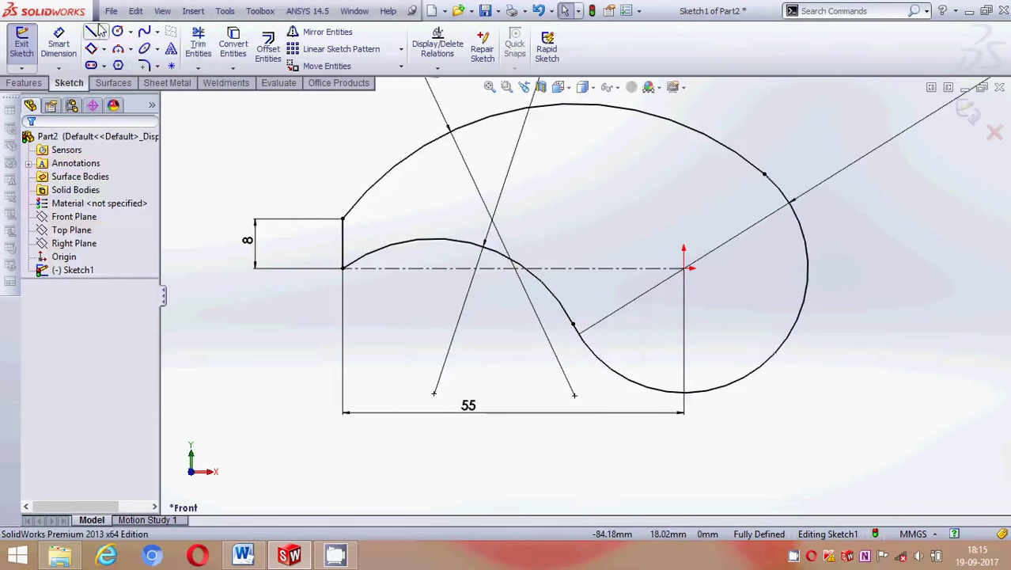
- Draw a small circle centred at the origin inside the Ø40 circle
{"action": "left_click", "coordinate": [118, 32]}
{"action": "left_click", "coordinate": [684, 268]}
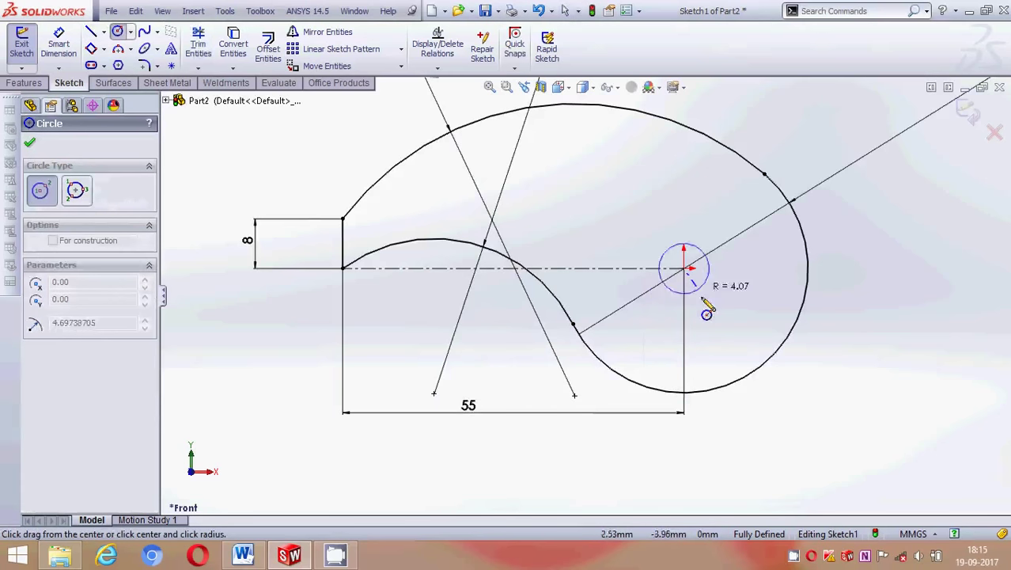
{"action": "left_click", "coordinate": [716, 325]}
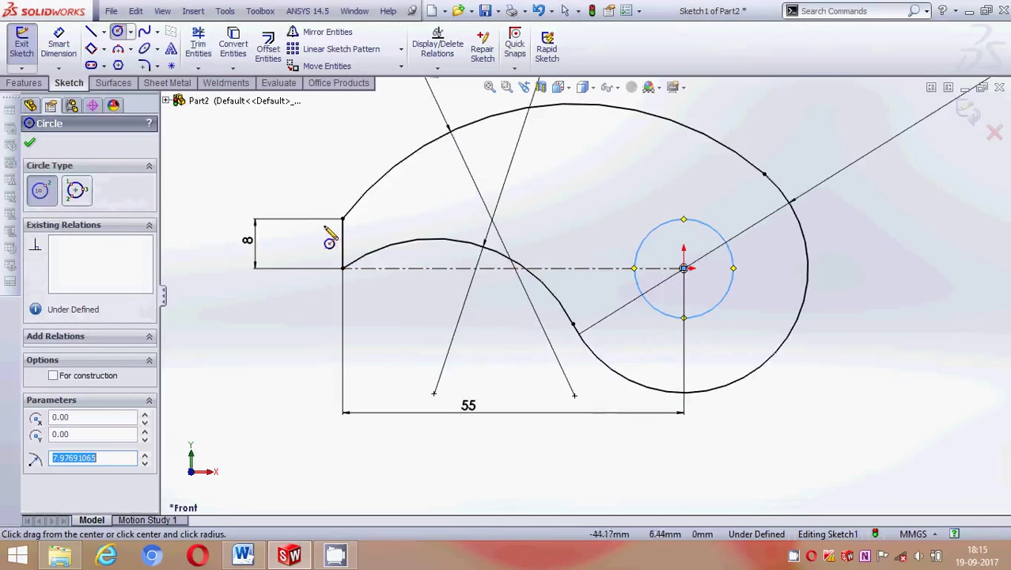
{"action": "left_click", "coordinate": [29, 142]}
- Dimension the small circle's diameter to 19 mm
{"action": "left_click", "coordinate": [58, 43]}
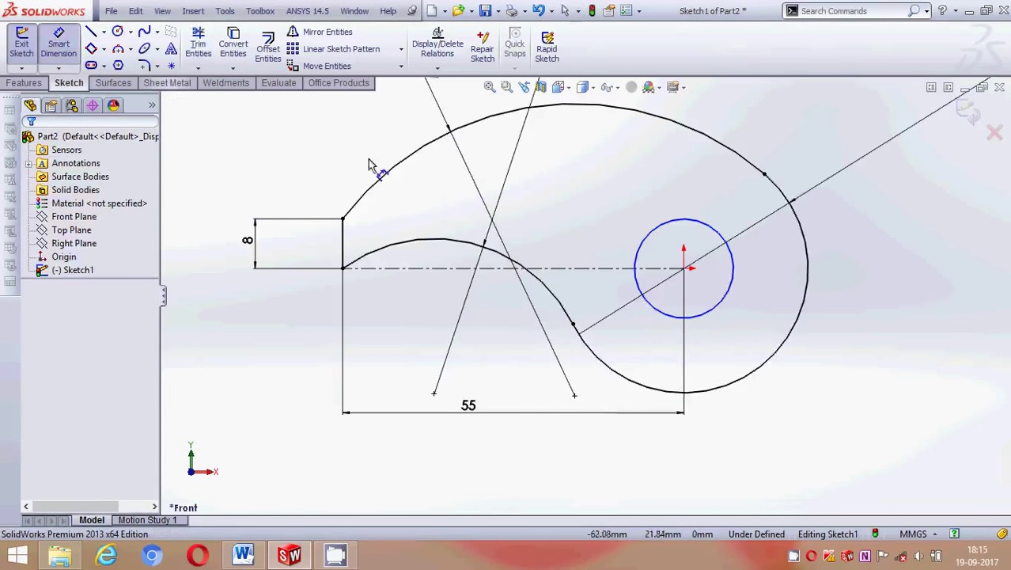
{"action": "left_click", "coordinate": [718, 235]}
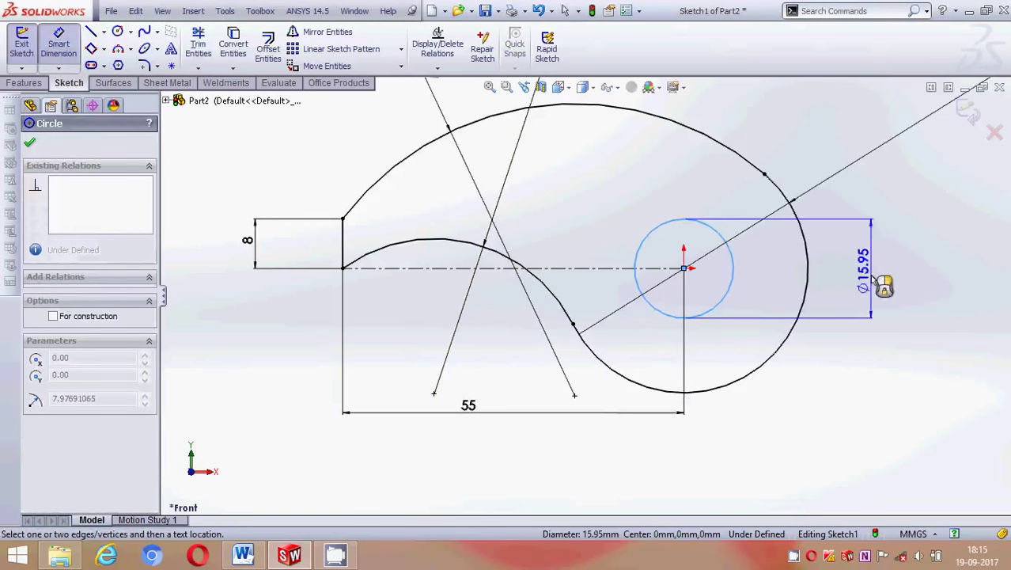
{"action": "left_click", "coordinate": [875, 278]}
{"action": "key", "text": "BackSpace"}
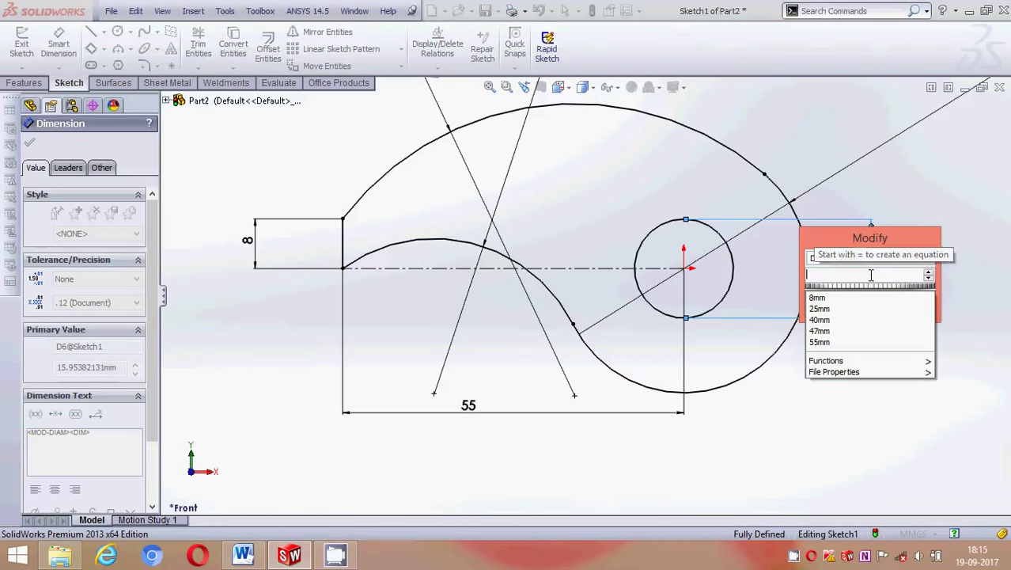
{"action": "type", "text": "19"}
{"action": "key", "text": "Return"}
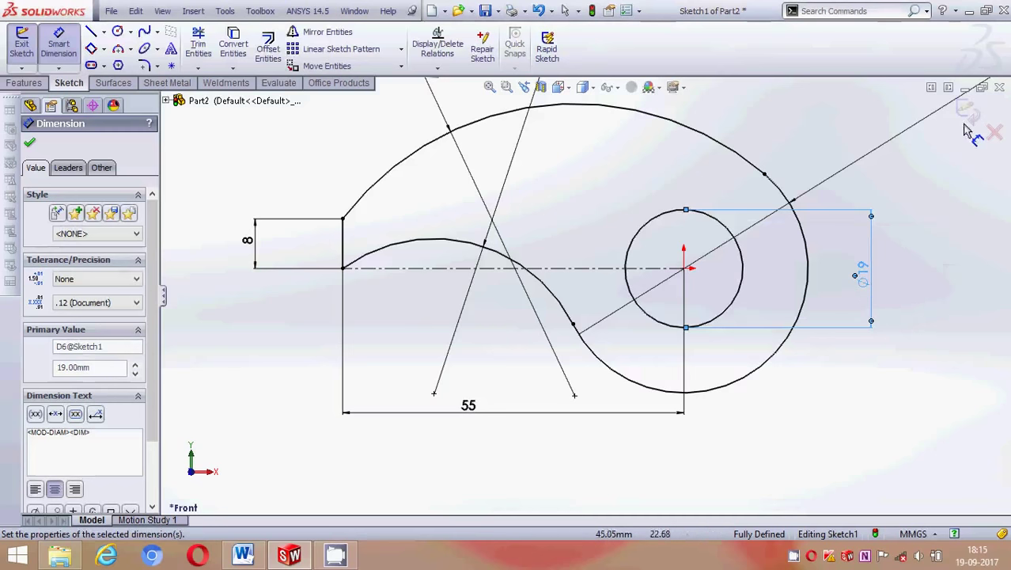
{"action": "scroll", "coordinate": [649, 340], "scroll_direction": "down", "scroll_amount": 2}
{"action": "scroll", "coordinate": [649, 347], "scroll_direction": "up", "scroll_amount": 2}
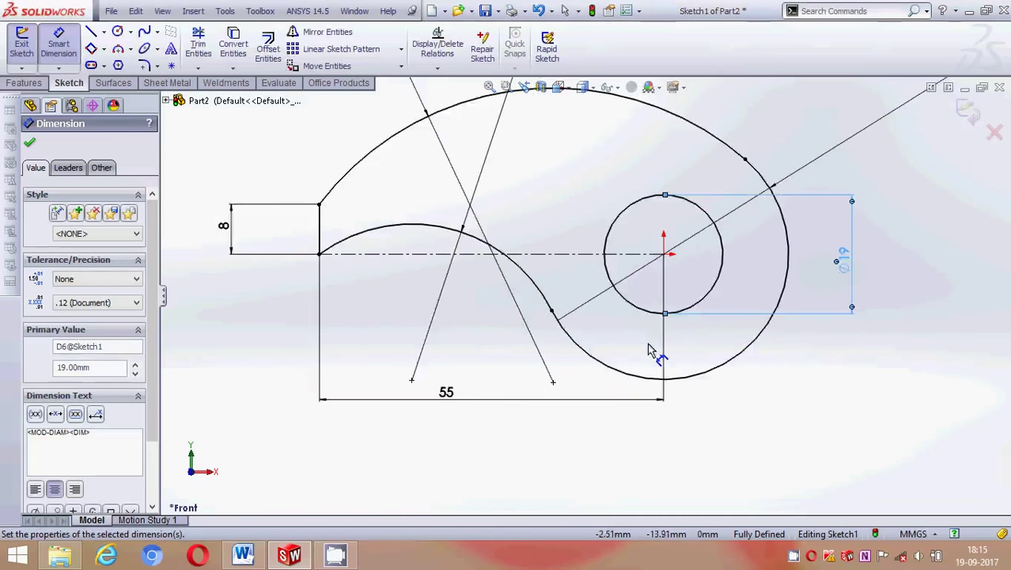
{"action": "scroll", "coordinate": [648, 351], "scroll_direction": "up", "scroll_amount": 2}
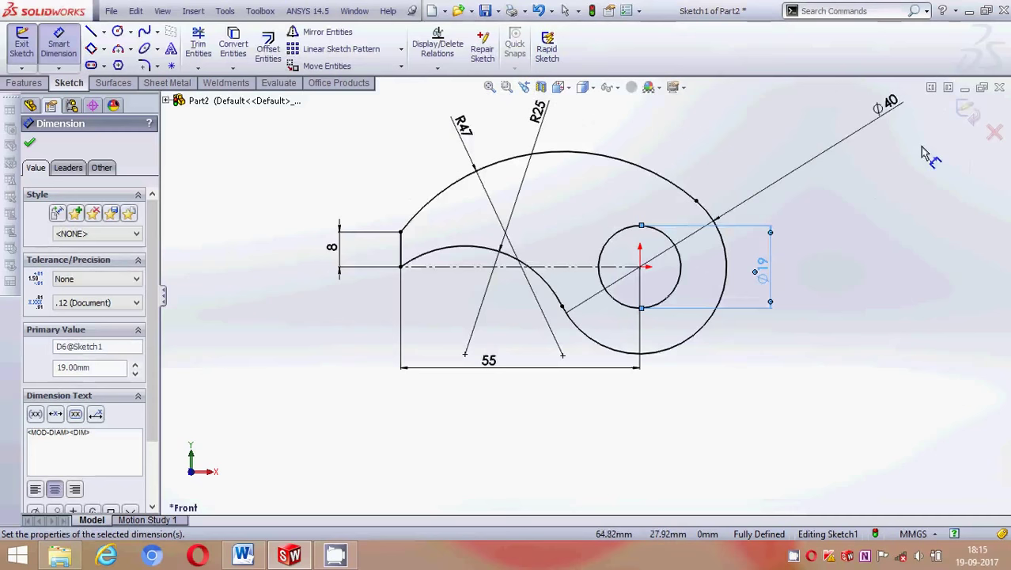
- Exit the sketch, extrude it 10 mm as Boss-Extrude1, and open Save As
{"action": "left_click", "coordinate": [967, 113]}
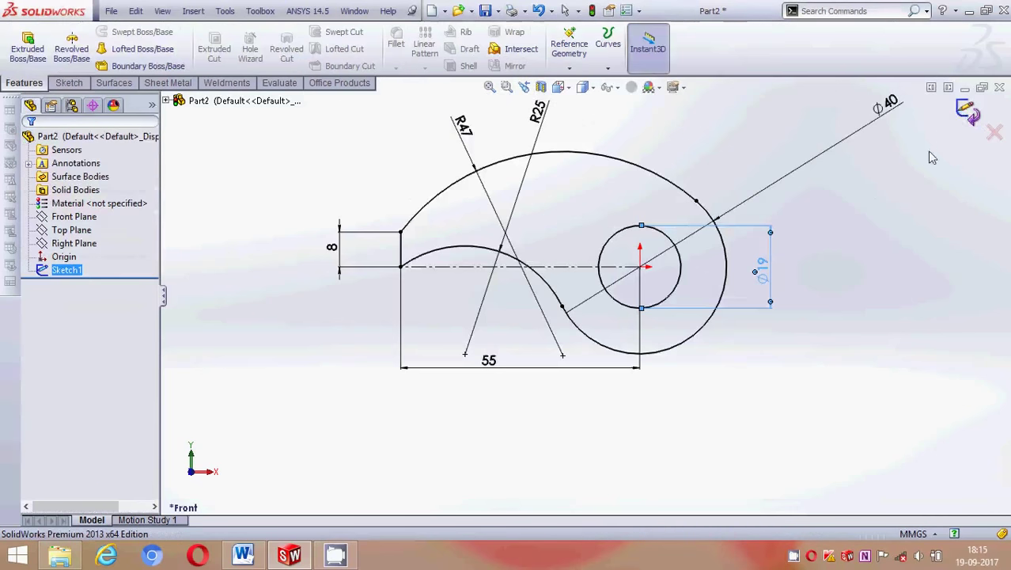
{"action": "left_click", "coordinate": [29, 54]}
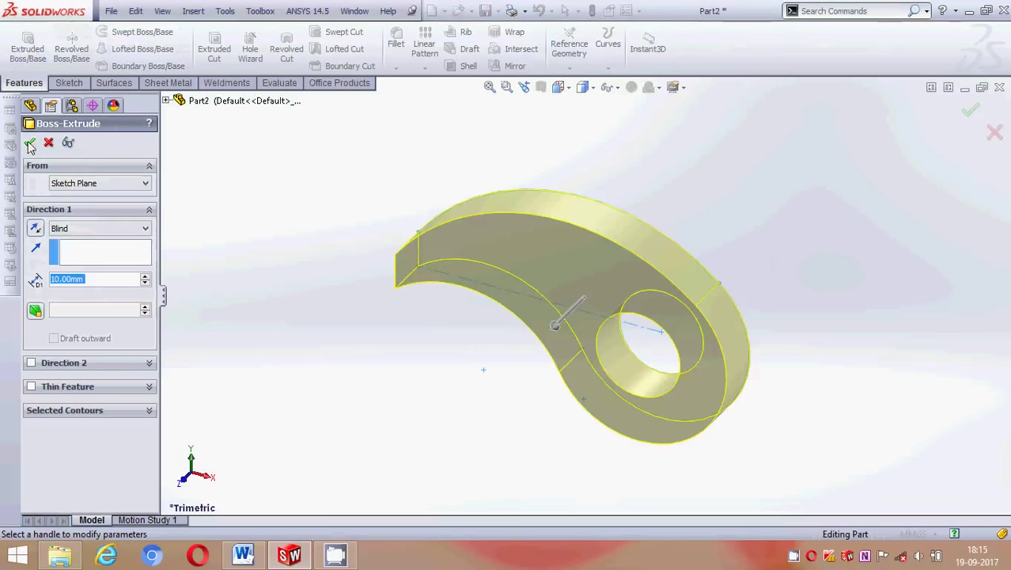
{"action": "left_click", "coordinate": [30, 144]}
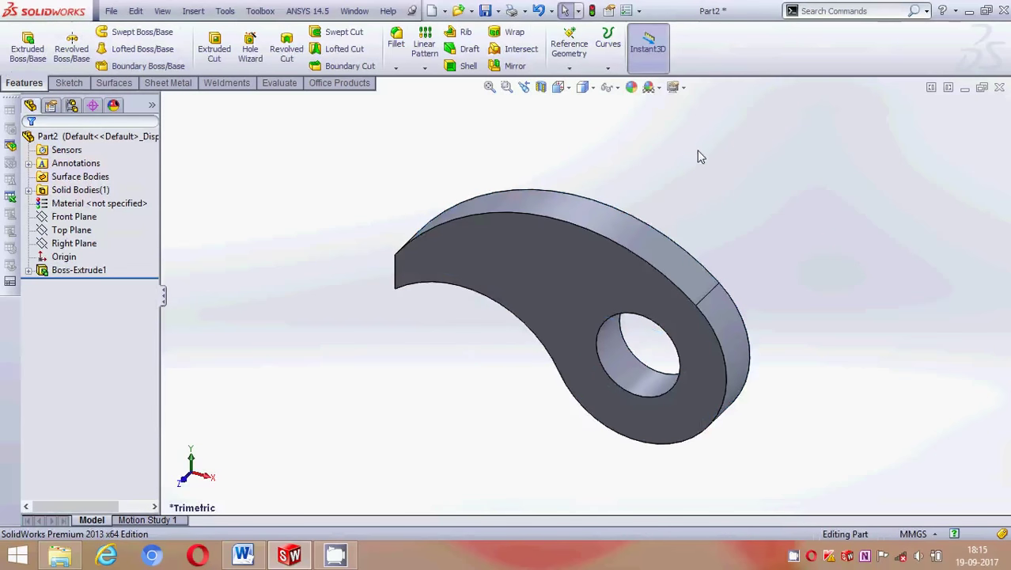
{"action": "key", "text": "ctrl+s"}
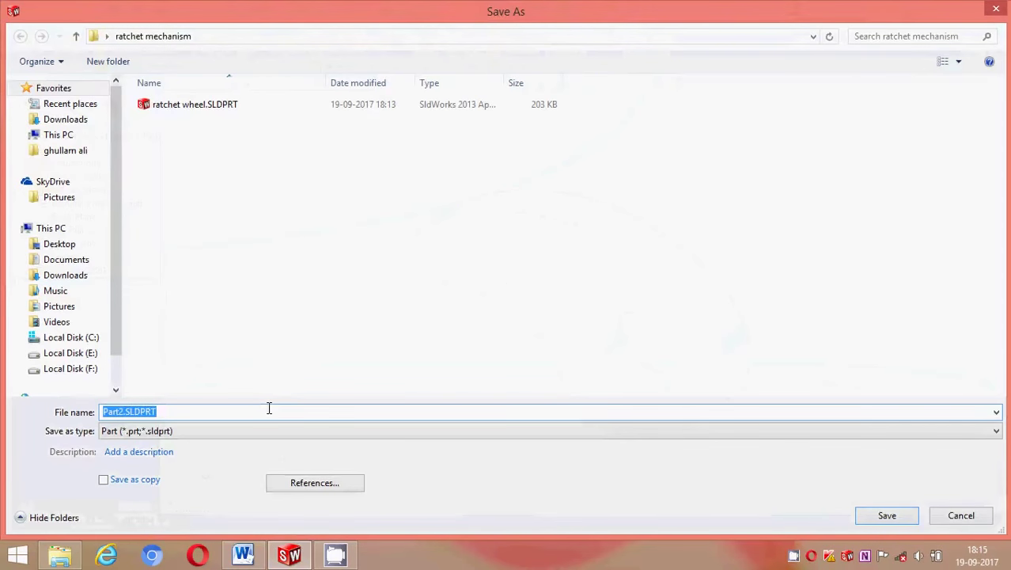
- Save the pawl as 'ratchet stop' in the ratchet mechanism folder
{"action": "type", "text": "ratch"}
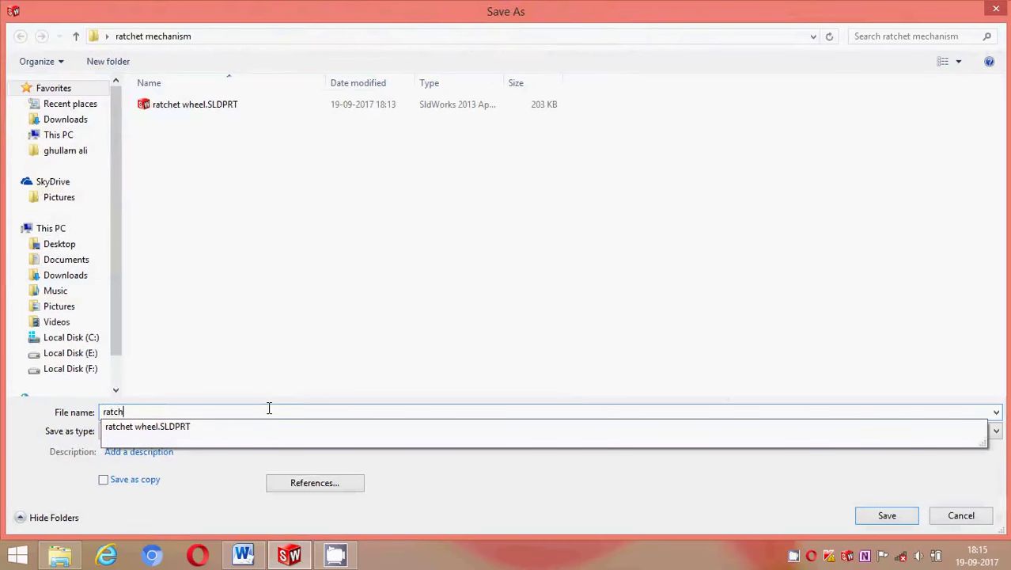
{"action": "type", "text": "et stop"}
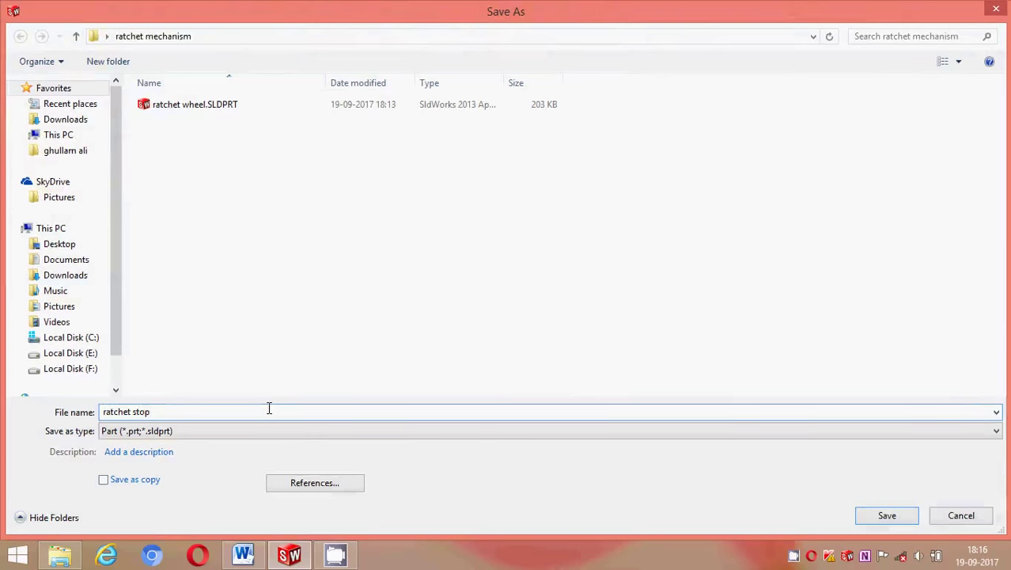
{"action": "left_click", "coordinate": [888, 516]}
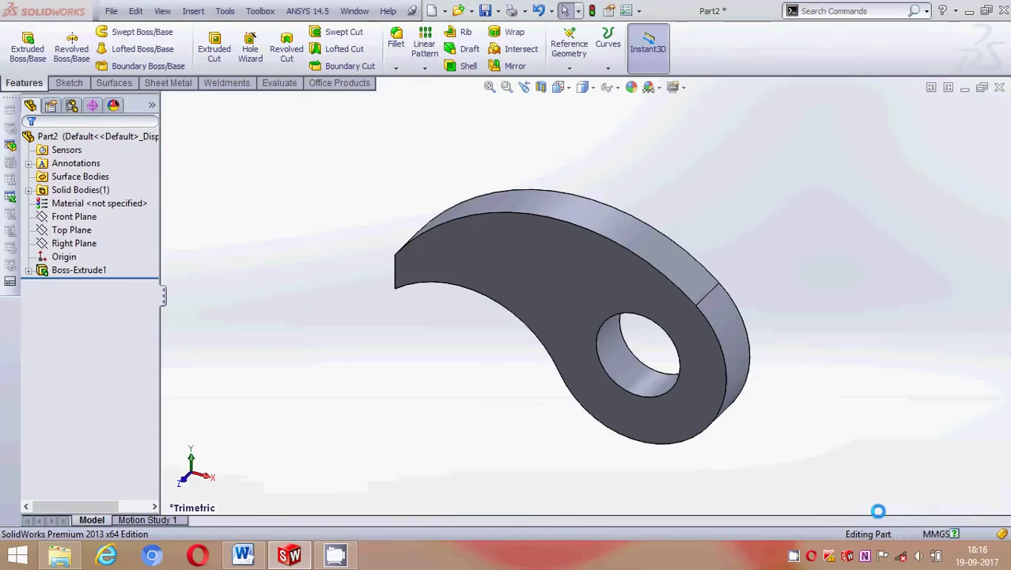
{"action": "left_click", "coordinate": [112, 10]}
- Create a new Part document and switch its unit system to MMGS
{"action": "left_click", "coordinate": [133, 23]}
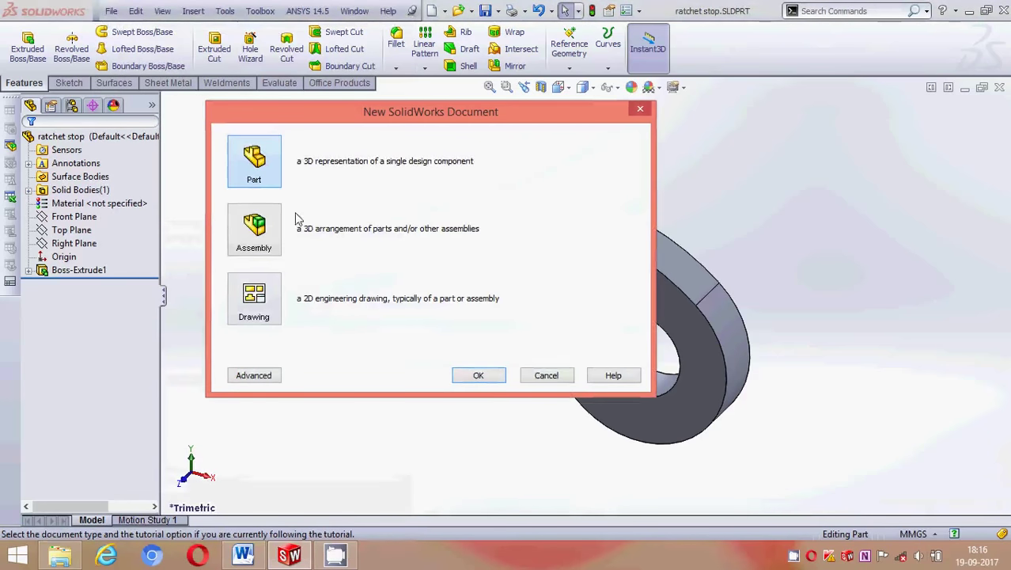
{"action": "left_click", "coordinate": [473, 377]}
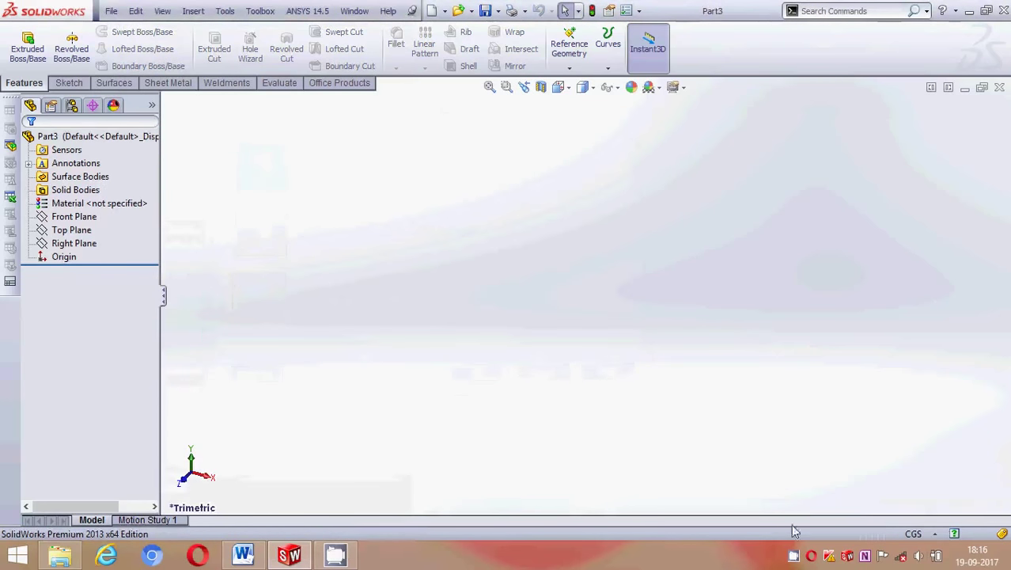
{"action": "left_click", "coordinate": [901, 532]}
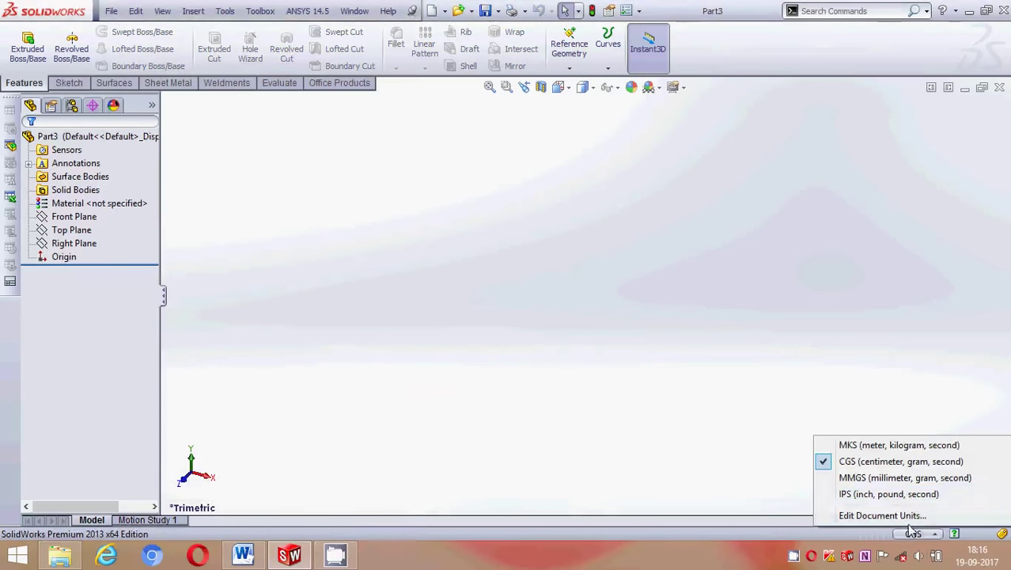
{"action": "left_click", "coordinate": [902, 477]}
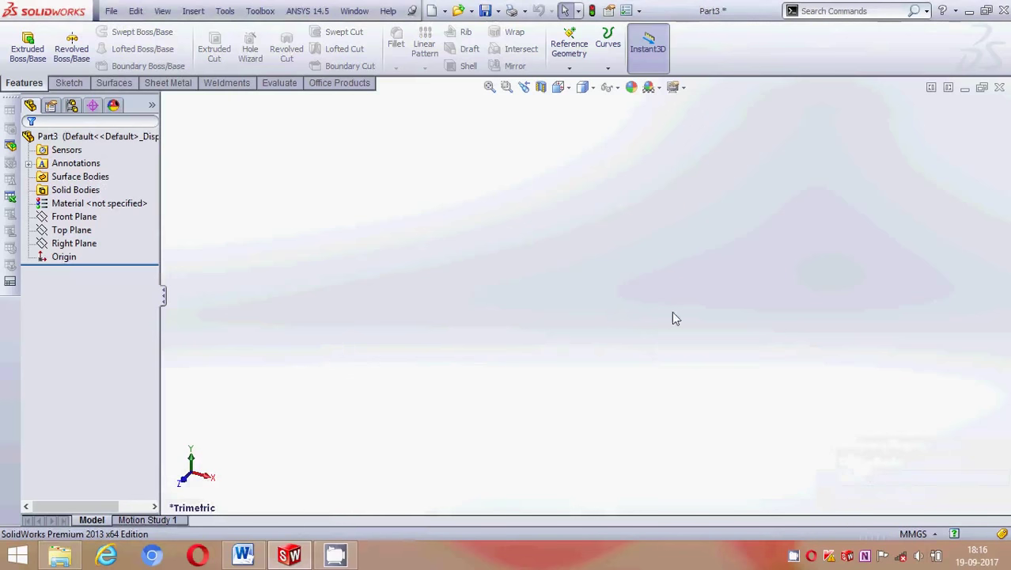
- Start a sketch on the Front Plane and draw a circle centred on the origin
{"action": "left_click", "coordinate": [95, 217]}
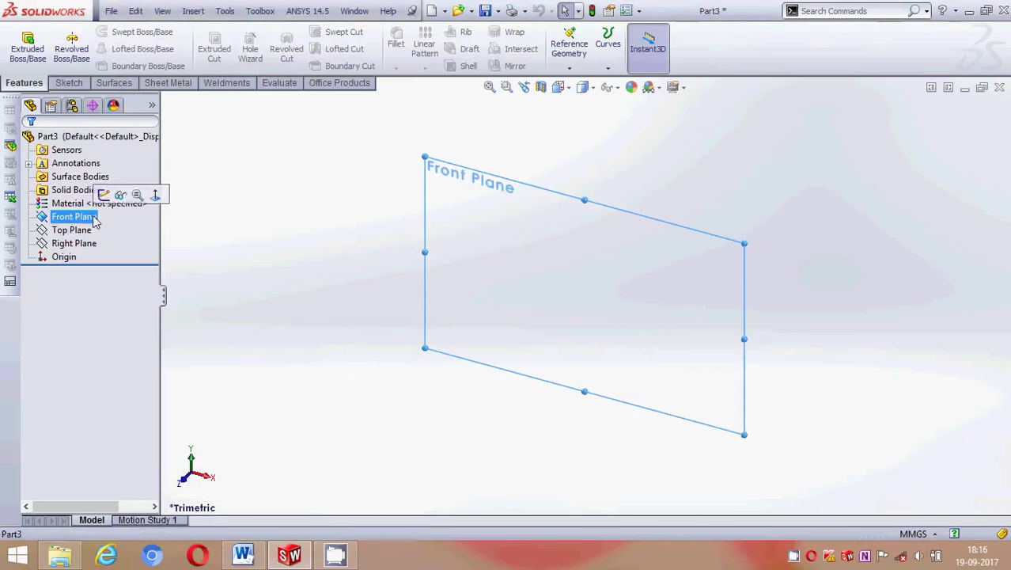
{"action": "left_click", "coordinate": [106, 195]}
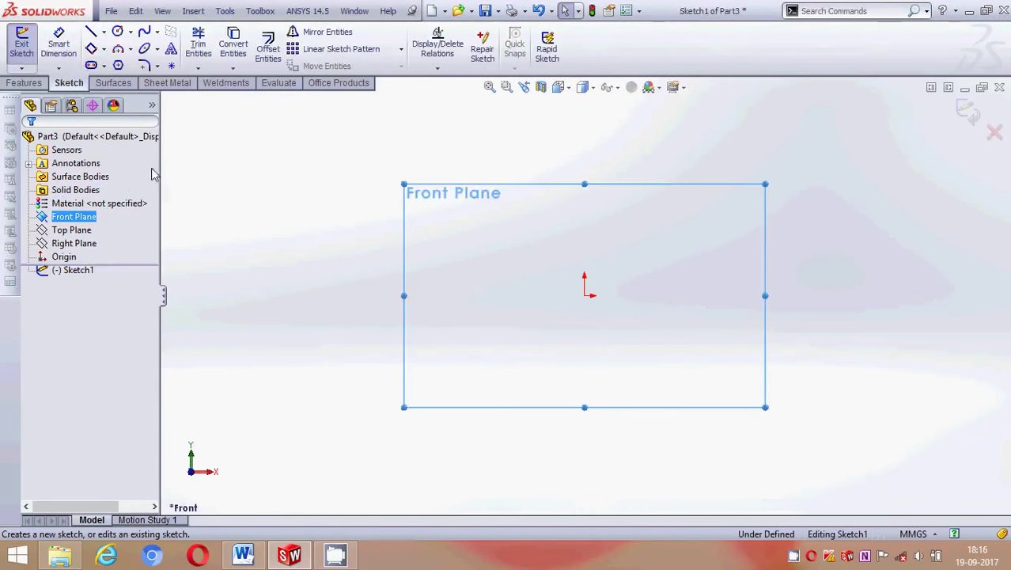
{"action": "left_click", "coordinate": [117, 32]}
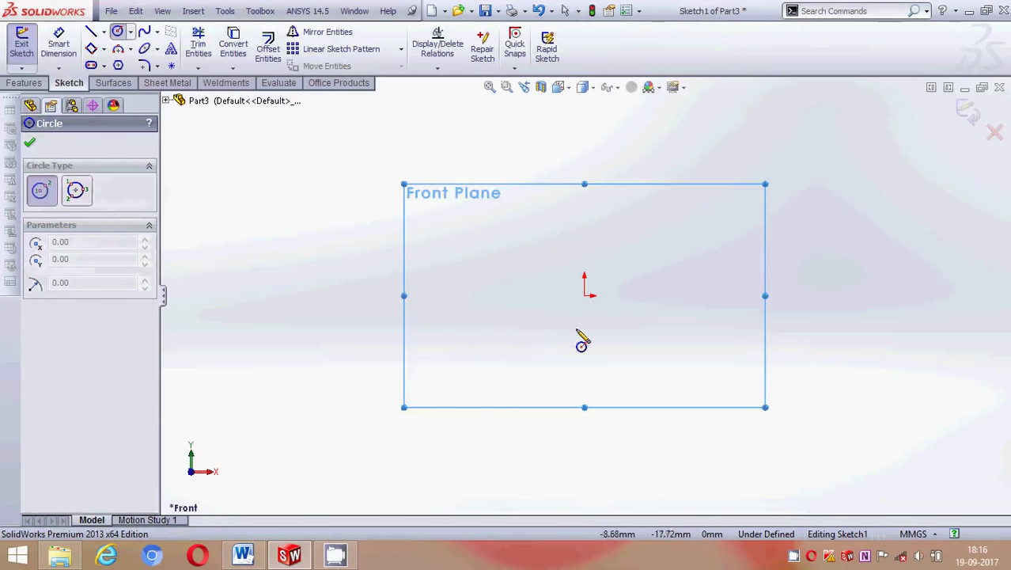
{"action": "left_click", "coordinate": [585, 296]}
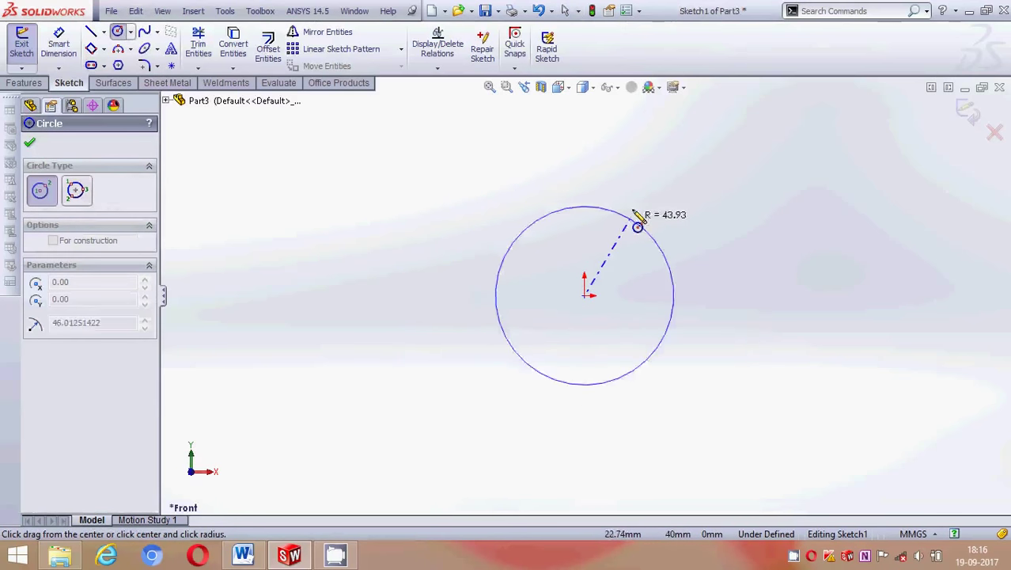
{"action": "left_click", "coordinate": [630, 189]}
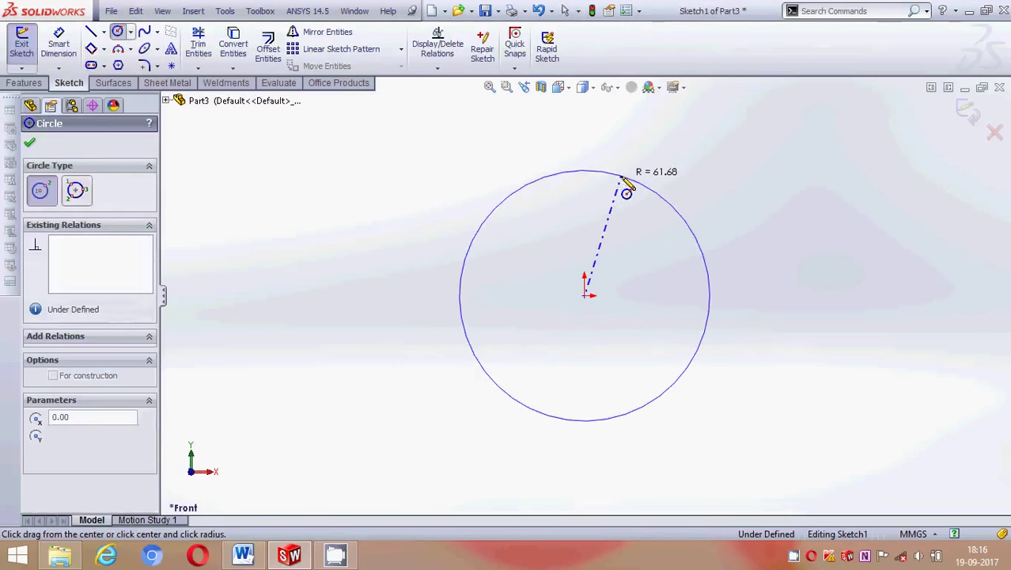
- Dimension the circle's diameter to 300 mm so it is fully defined
{"action": "left_click", "coordinate": [68, 39]}
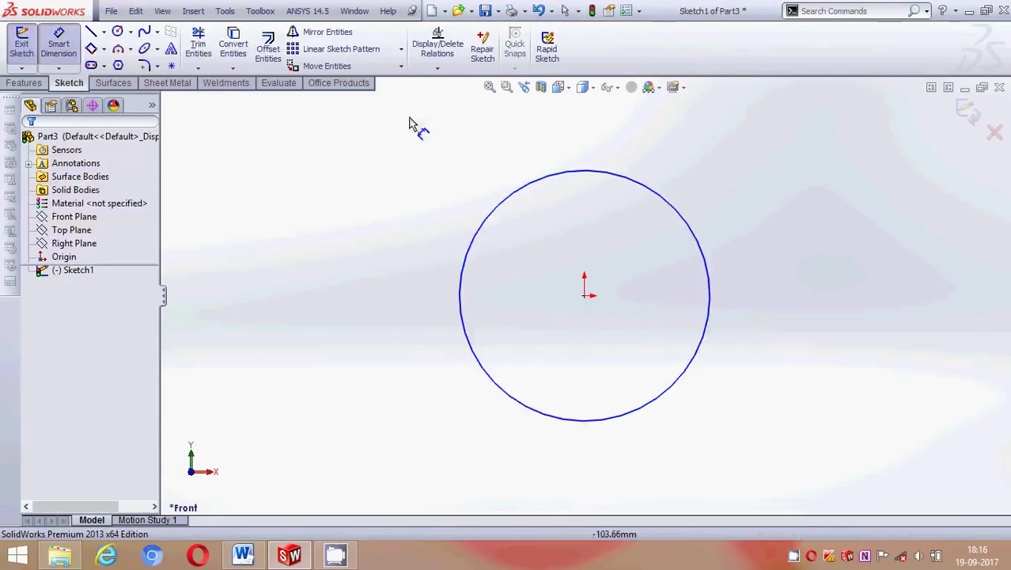
{"action": "left_click", "coordinate": [678, 208]}
{"action": "left_click", "coordinate": [836, 273]}
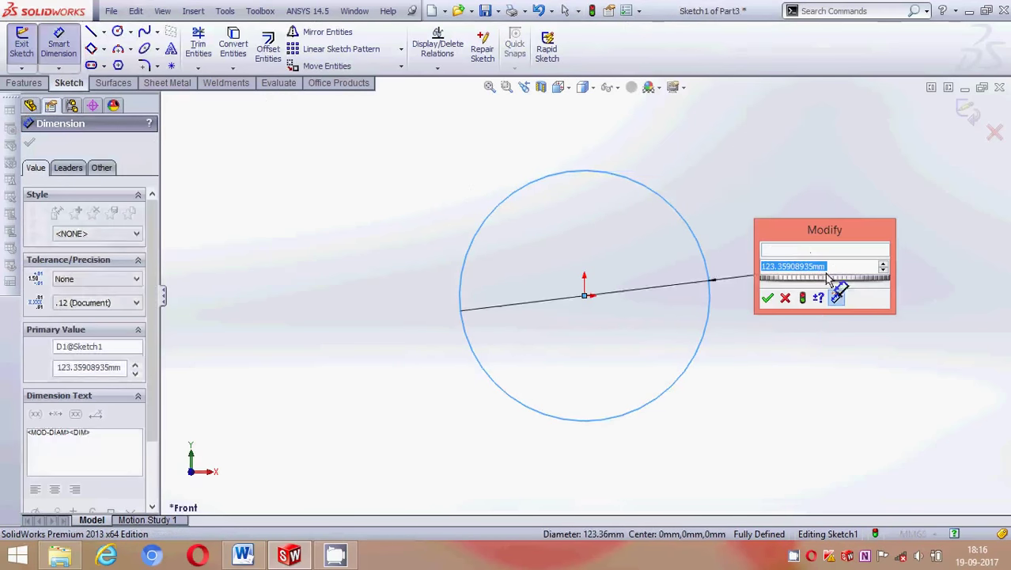
{"action": "key", "text": "BackSpace"}
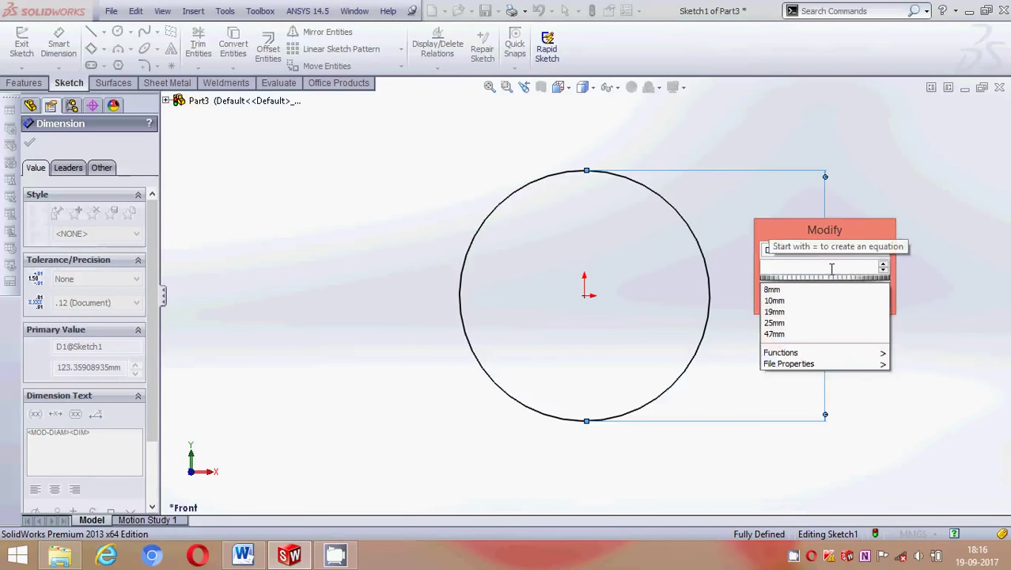
{"action": "type", "text": "300"}
{"action": "key", "text": "Return"}
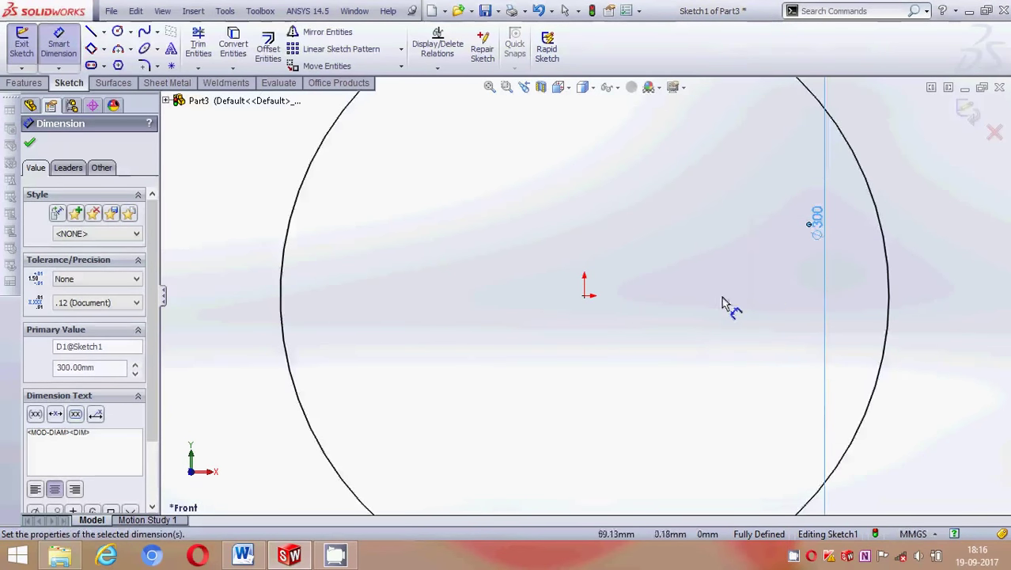
{"action": "scroll", "coordinate": [633, 335], "scroll_direction": "down", "scroll_amount": 2}
{"action": "scroll", "coordinate": [663, 351], "scroll_direction": "up", "scroll_amount": 3}
{"action": "key", "text": "z"}
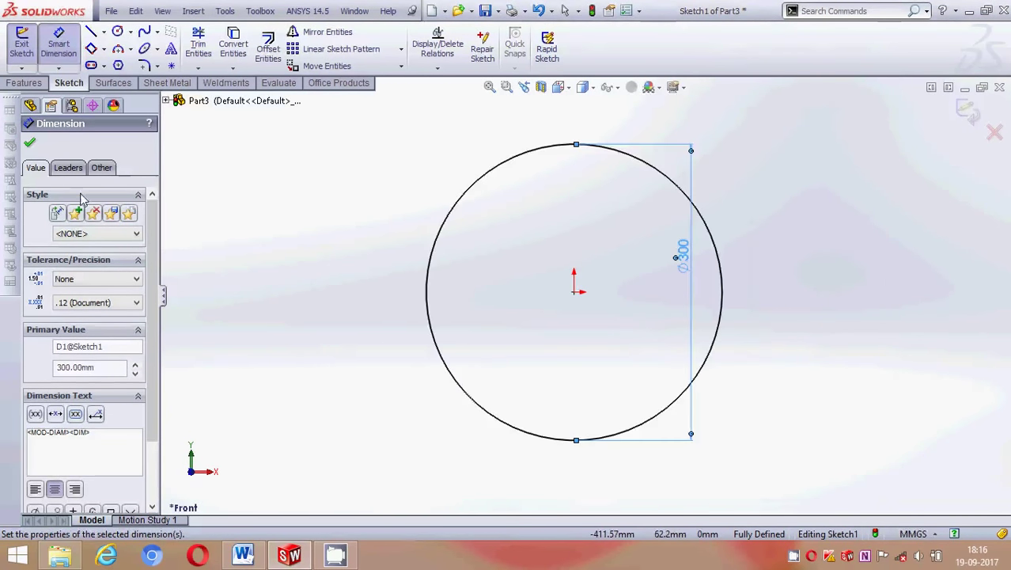
{"action": "left_click", "coordinate": [30, 145]}
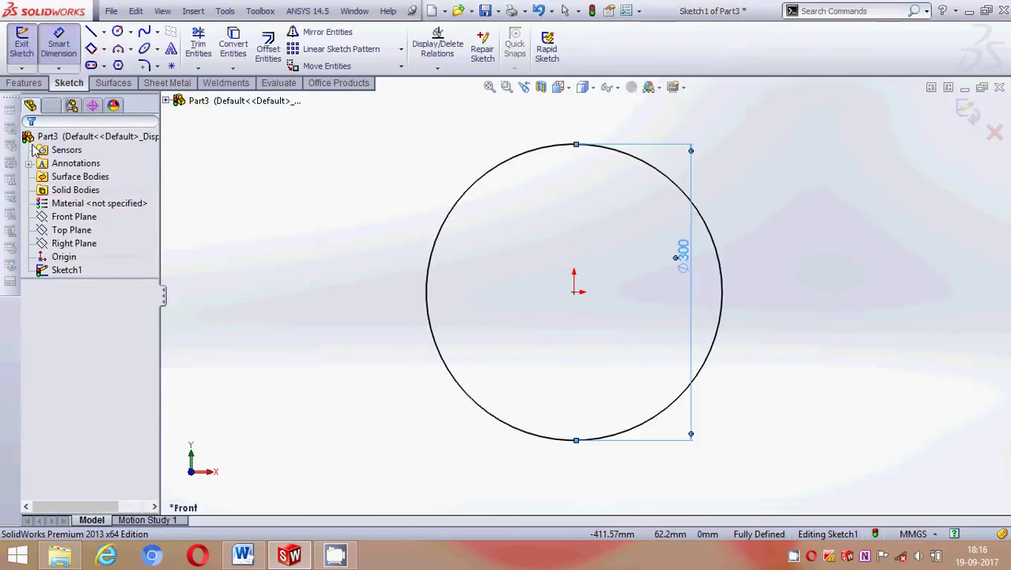
{"action": "left_click", "coordinate": [24, 82]}
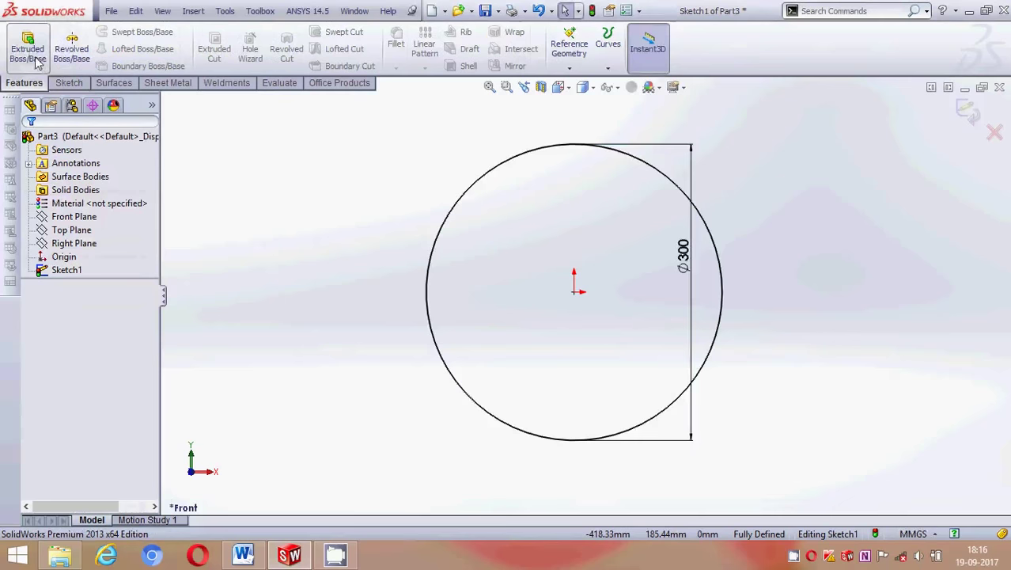
- Extrude the Ø300 circle 5 mm Blind into a solid disc, Boss-Extrude1
{"action": "left_click", "coordinate": [27, 44]}
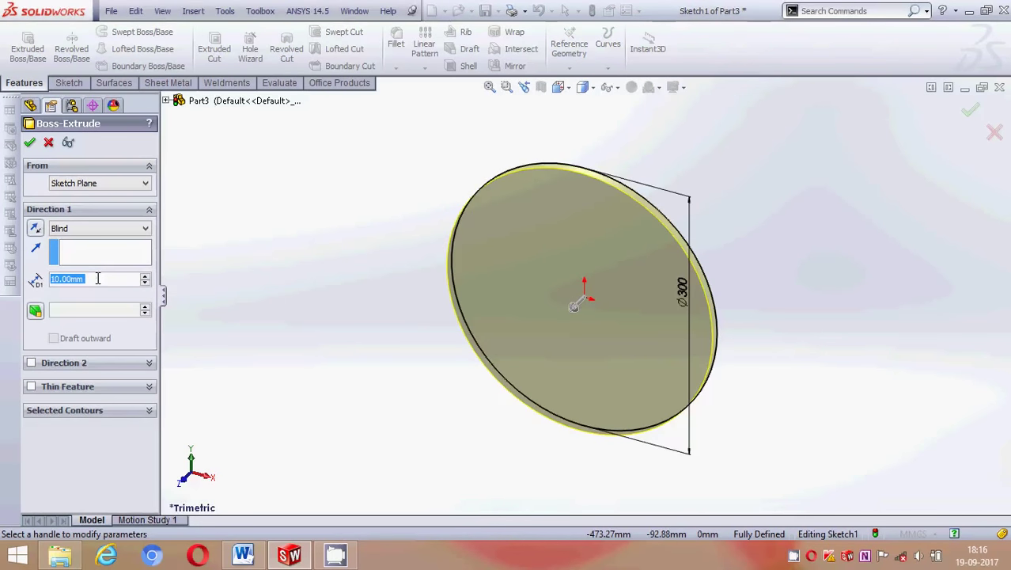
{"action": "type", "text": "5"}
{"action": "key", "text": "Return"}
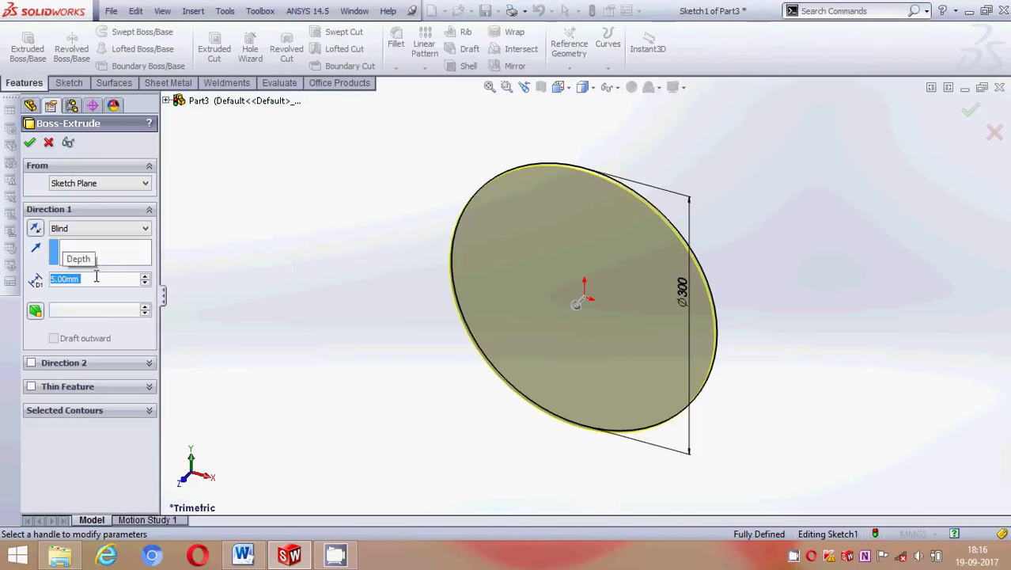
{"action": "left_click", "coordinate": [30, 144]}
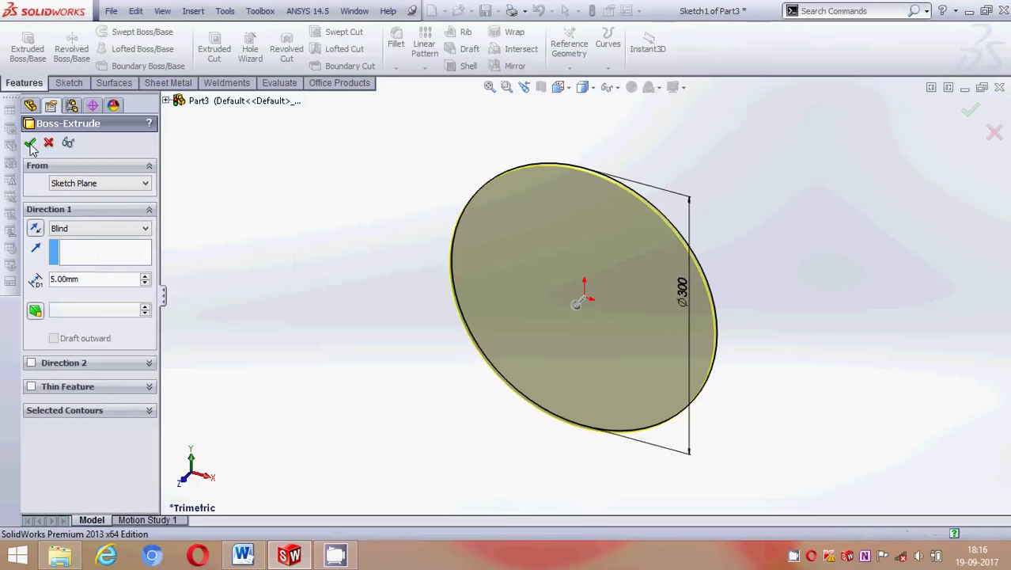
{"action": "left_click", "coordinate": [69, 83]}
- Open a new sketch on the disc's flat face, viewed Normal To
{"action": "left_click", "coordinate": [524, 253]}
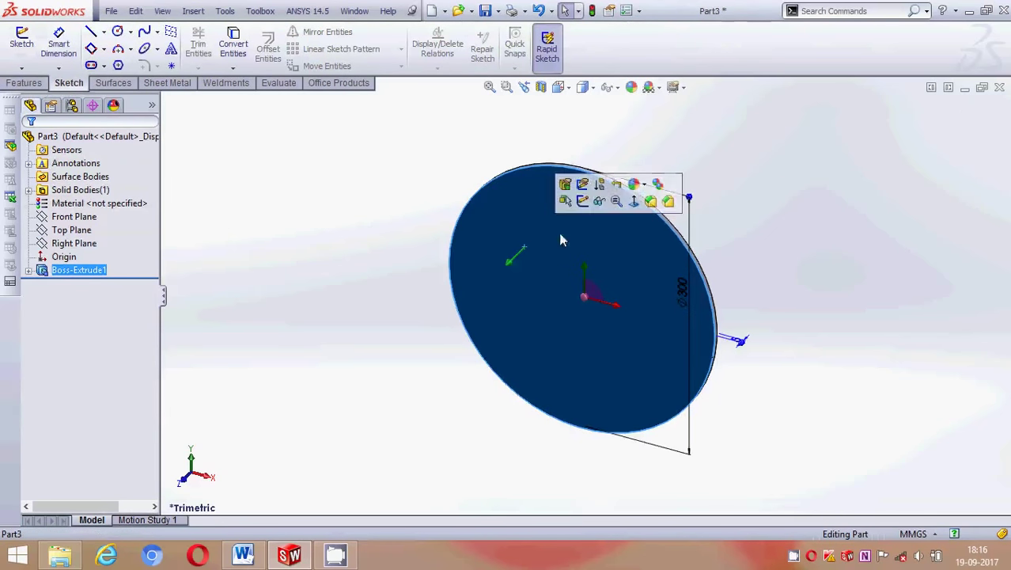
{"action": "left_click", "coordinate": [583, 200]}
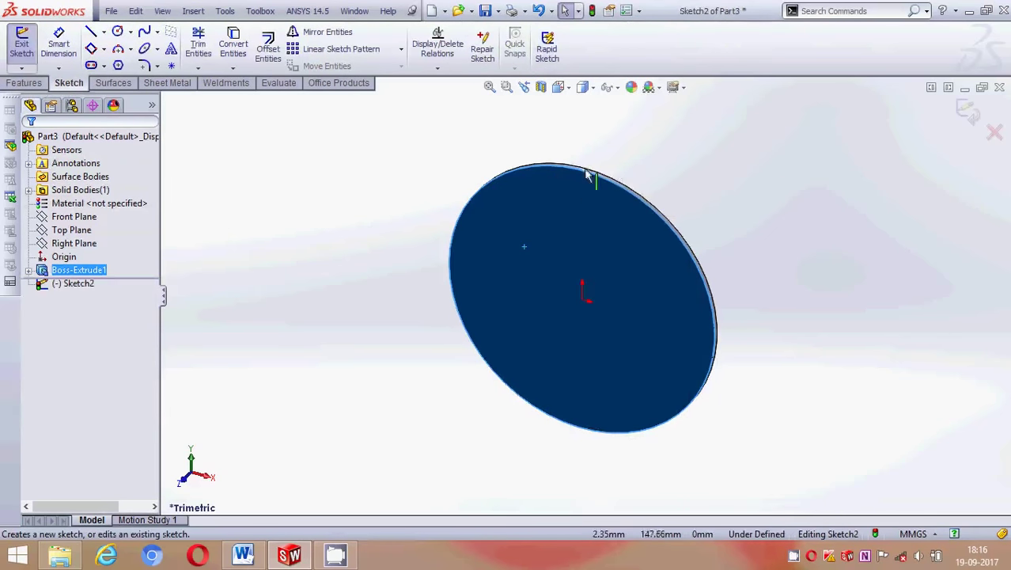
{"action": "left_click", "coordinate": [558, 87]}
{"action": "left_click", "coordinate": [639, 125]}
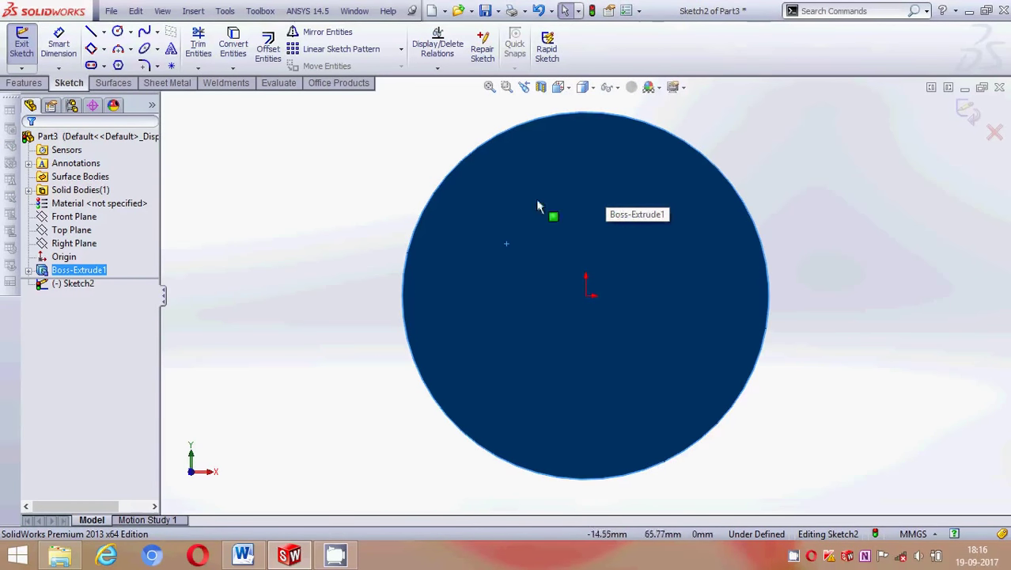
- Draw two lines from the disc centre, one to the top edge and one to the upper-right rim
{"action": "left_click", "coordinate": [102, 33]}
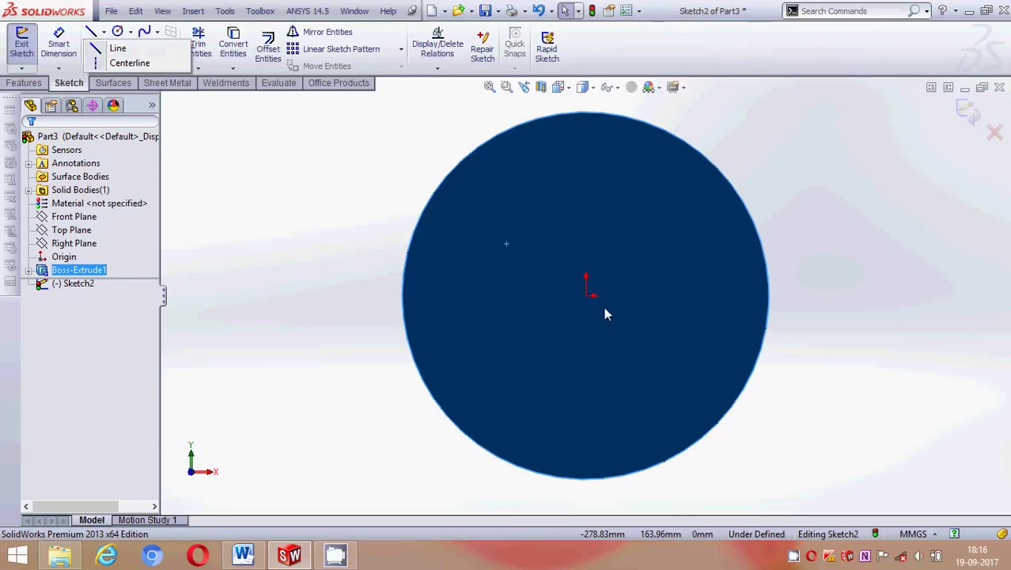
{"action": "left_click", "coordinate": [116, 48]}
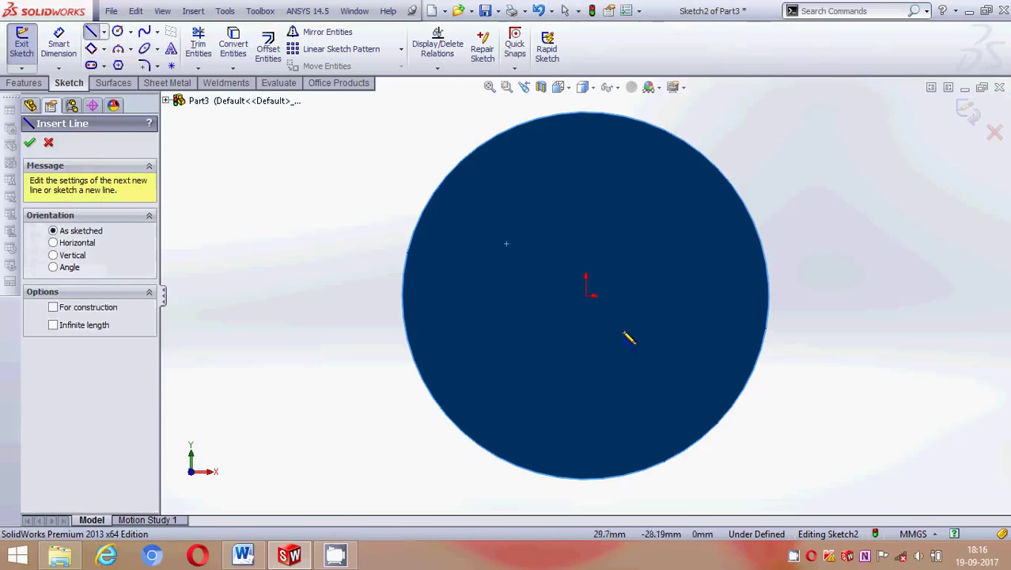
{"action": "left_click", "coordinate": [587, 297]}
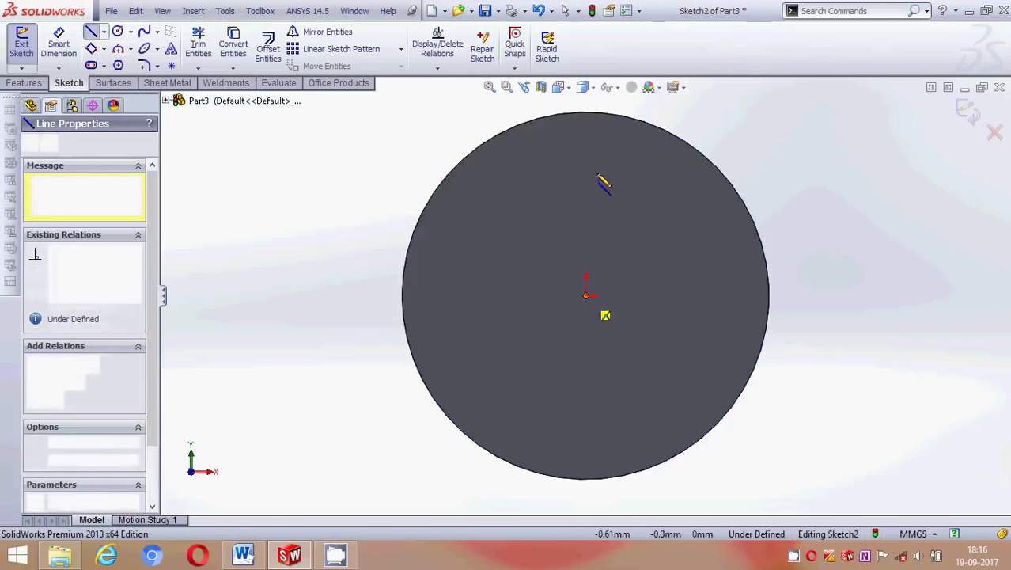
{"action": "left_click", "coordinate": [586, 114]}
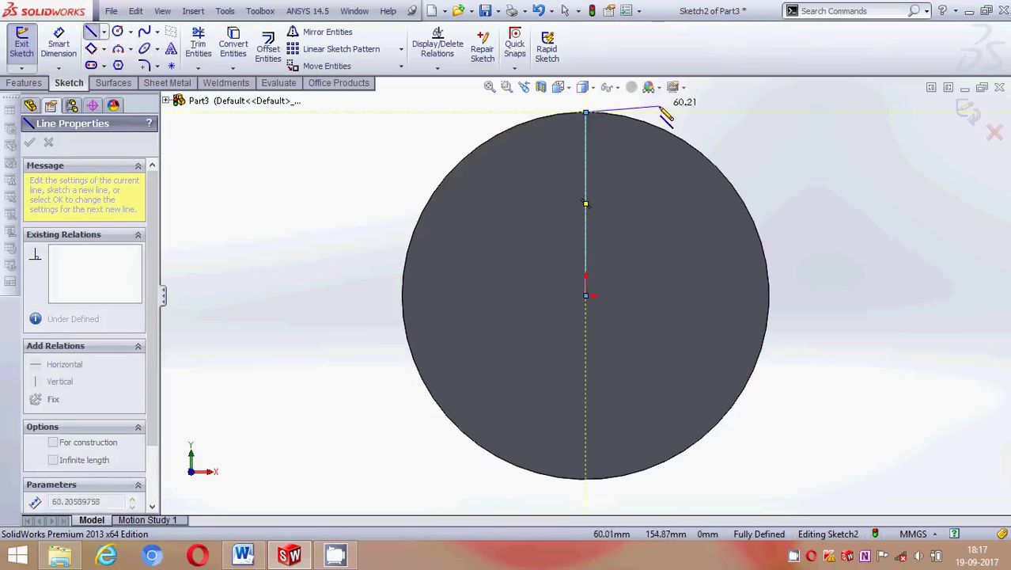
{"action": "key", "text": "Escape"}
{"action": "left_click", "coordinate": [91, 31]}
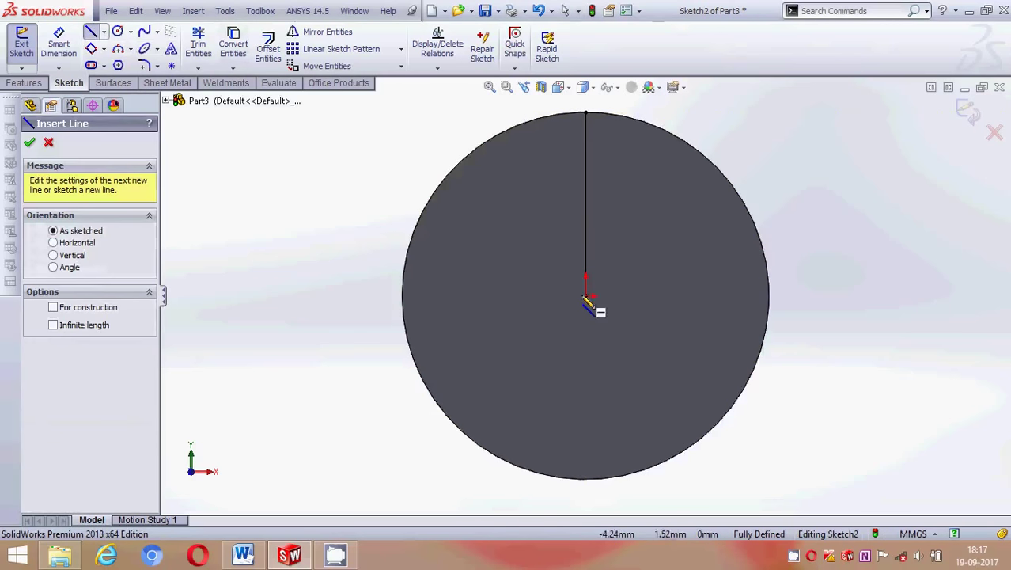
{"action": "left_click", "coordinate": [585, 296]}
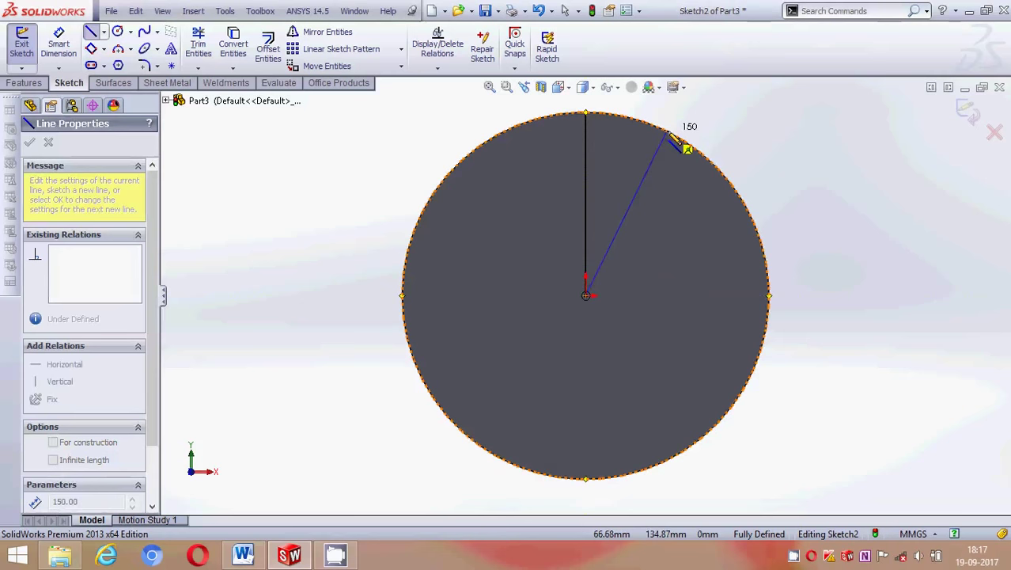
{"action": "left_click", "coordinate": [667, 132]}
{"action": "key", "text": "Escape"}
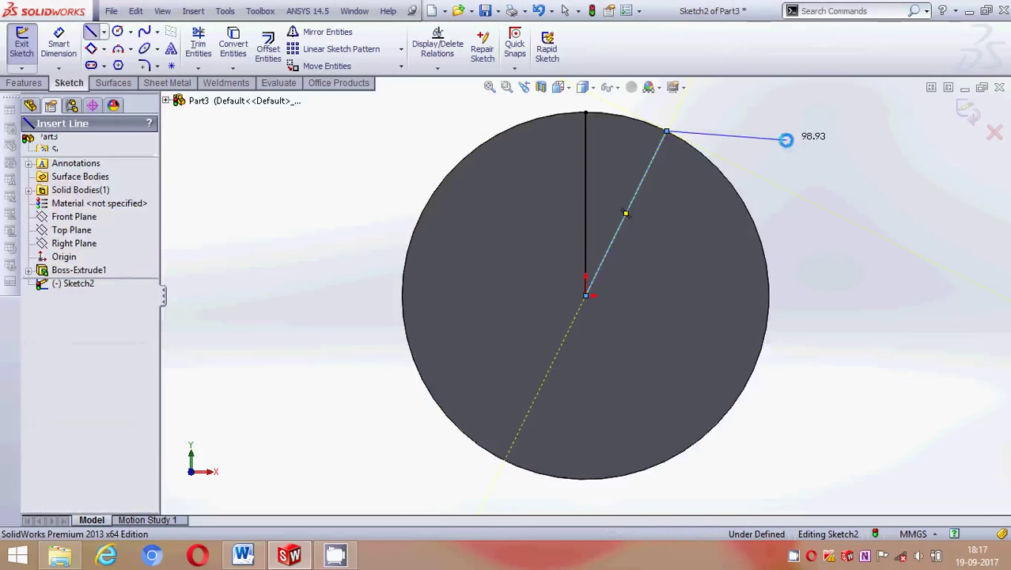
- Turn both lines into construction geometry
{"action": "left_click", "coordinate": [586, 188]}
{"action": "left_click", "coordinate": [632, 195]}
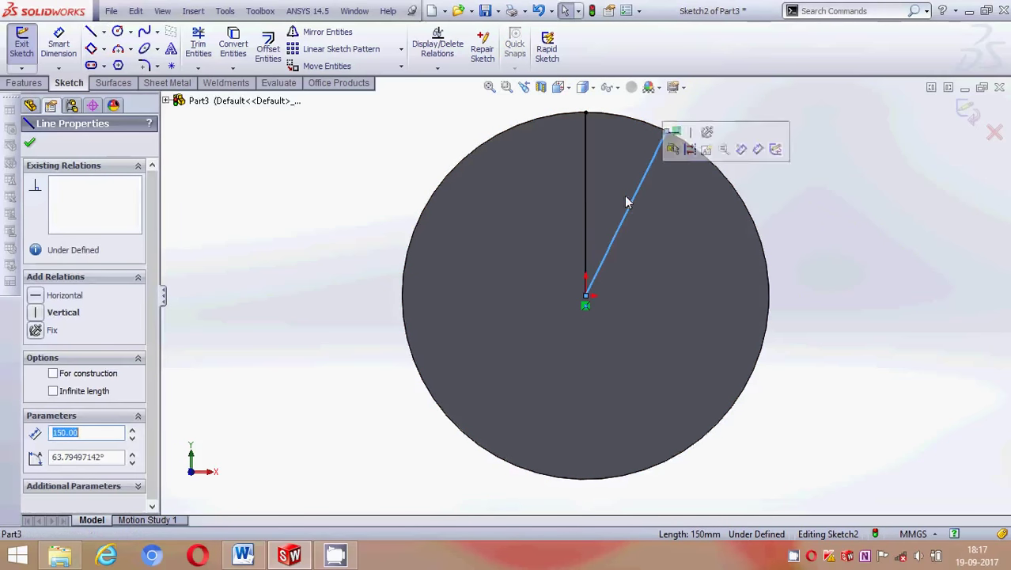
{"action": "left_click", "coordinate": [587, 244], "text": "ctrl"}
{"action": "scroll", "coordinate": [150, 417], "scroll_direction": "down", "scroll_amount": 2}
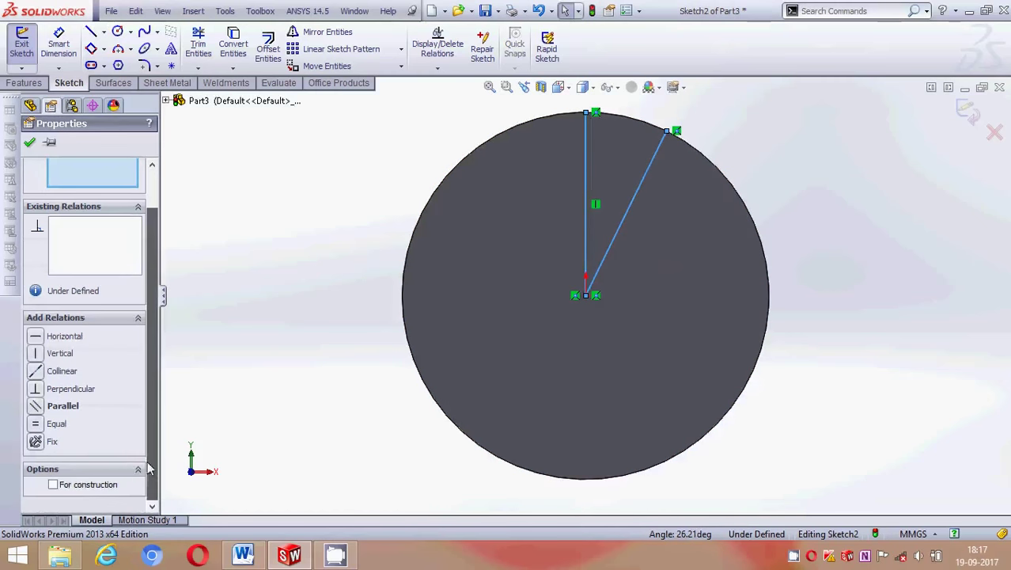
{"action": "left_click", "coordinate": [53, 483]}
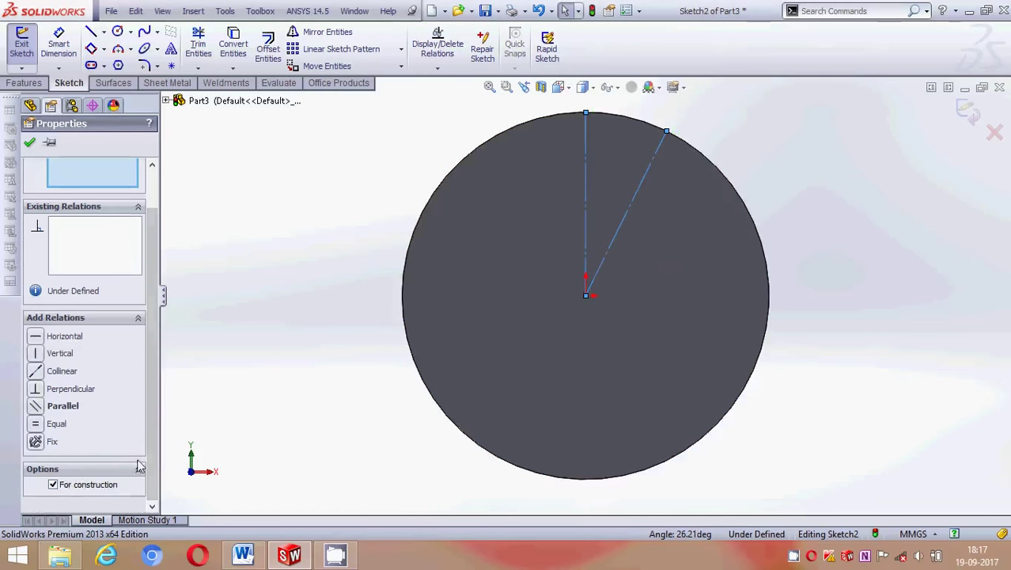
{"action": "left_click", "coordinate": [170, 323]}
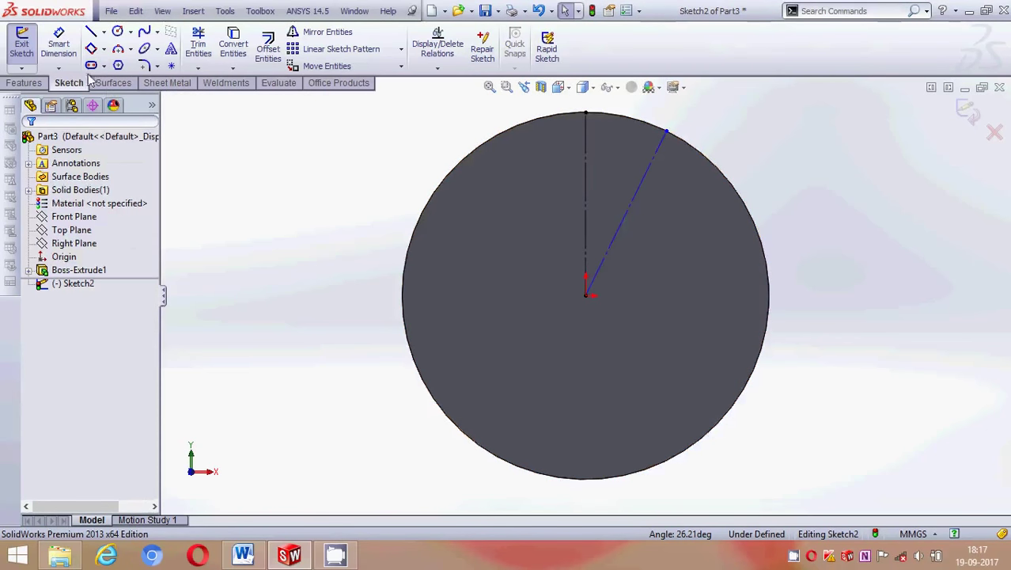
- Dimension the angle between the two construction lines to 40°
{"action": "left_click", "coordinate": [59, 44]}
{"action": "left_click", "coordinate": [586, 228]}
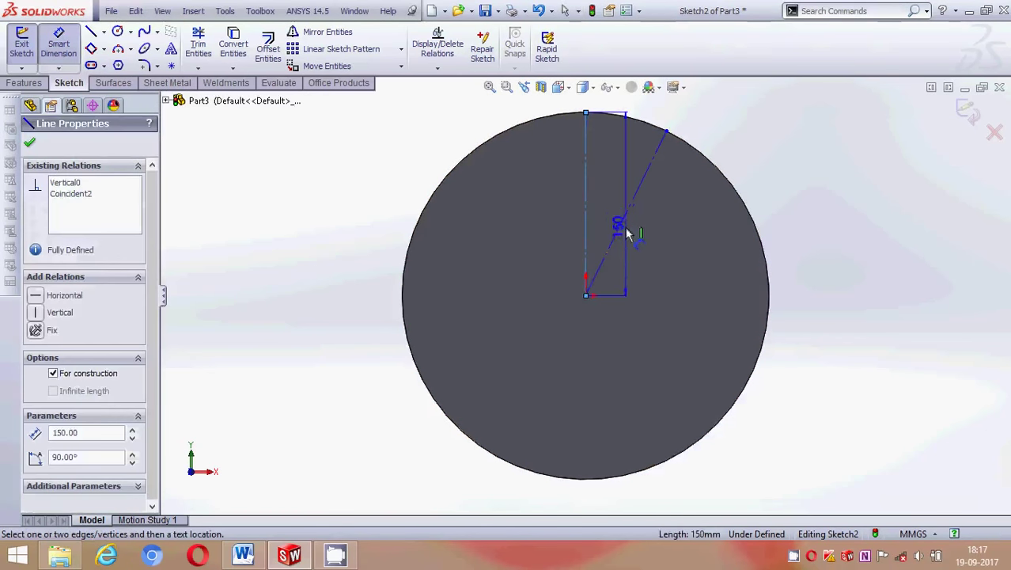
{"action": "left_click", "coordinate": [622, 222]}
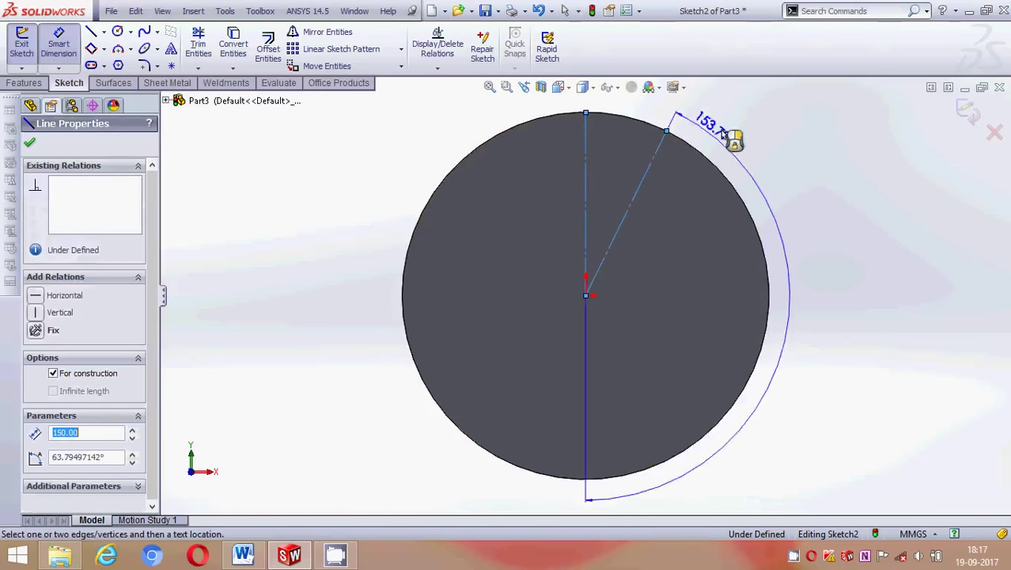
{"action": "left_click", "coordinate": [652, 124]}
{"action": "type", "text": "4"}
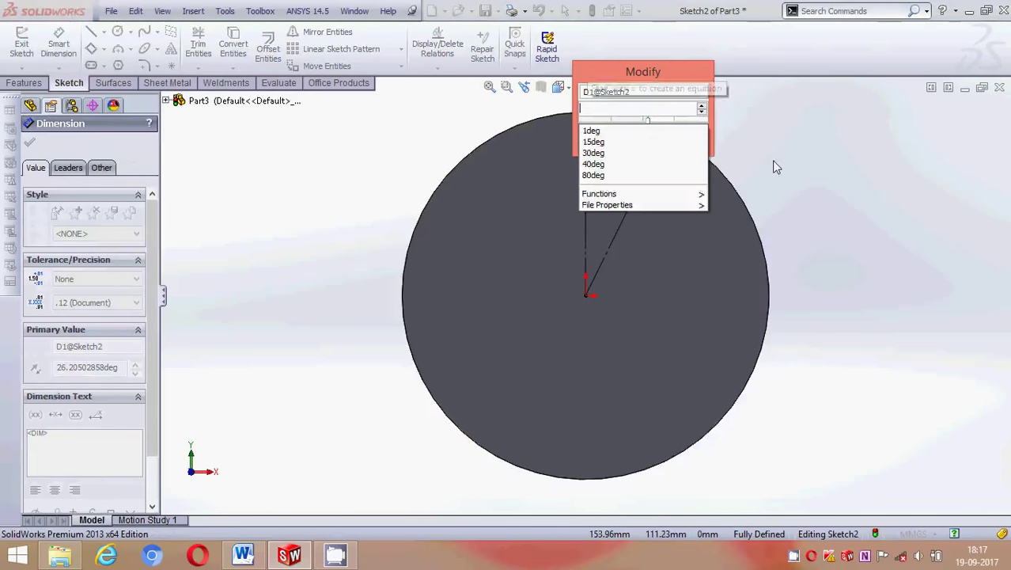
{"action": "type", "text": "0"}
{"action": "key", "text": "Return"}
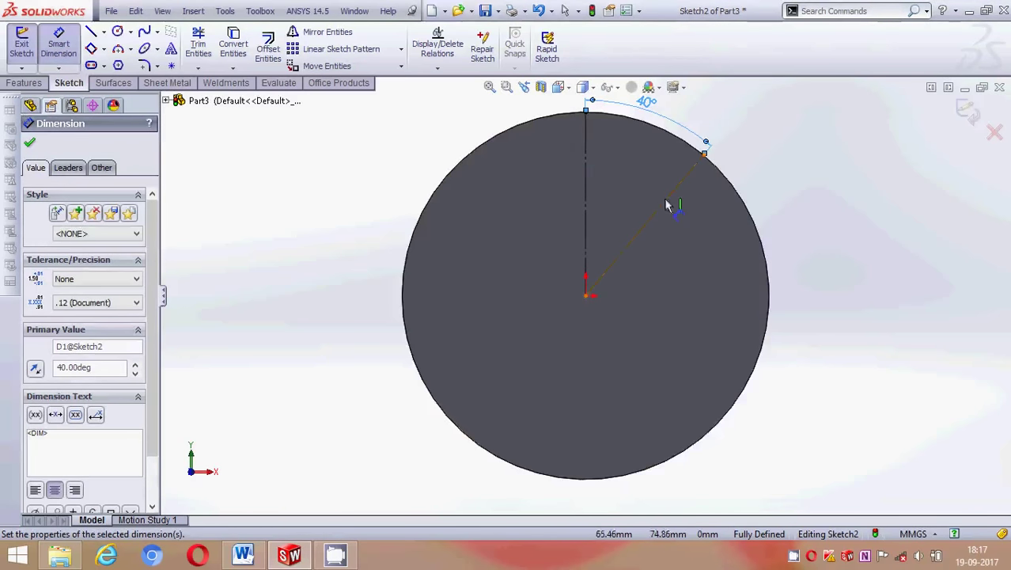
{"action": "left_click", "coordinate": [30, 144]}
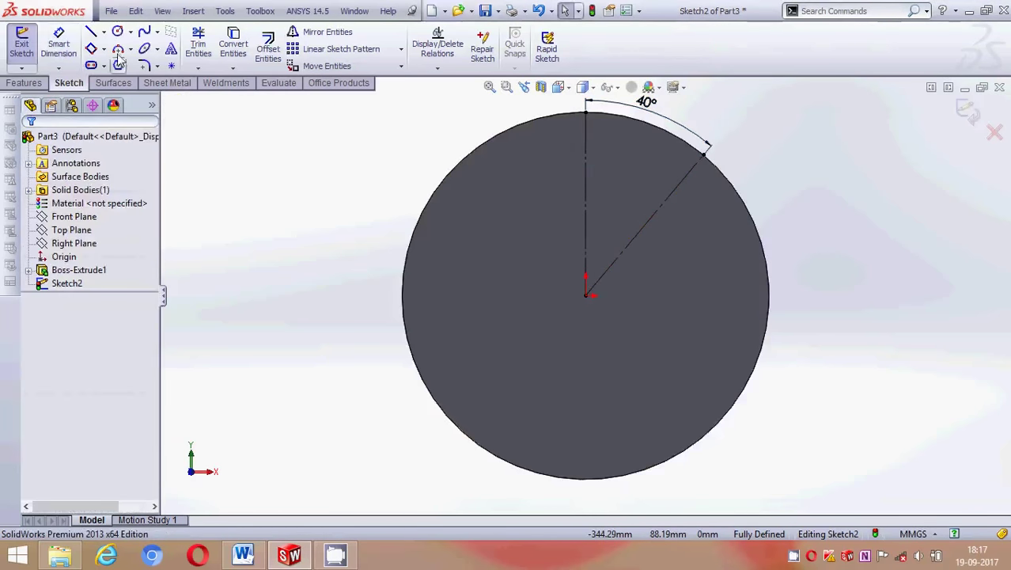
- Draw two small circles, one centred on the angled line and one at the disc centre
{"action": "left_click", "coordinate": [117, 31]}
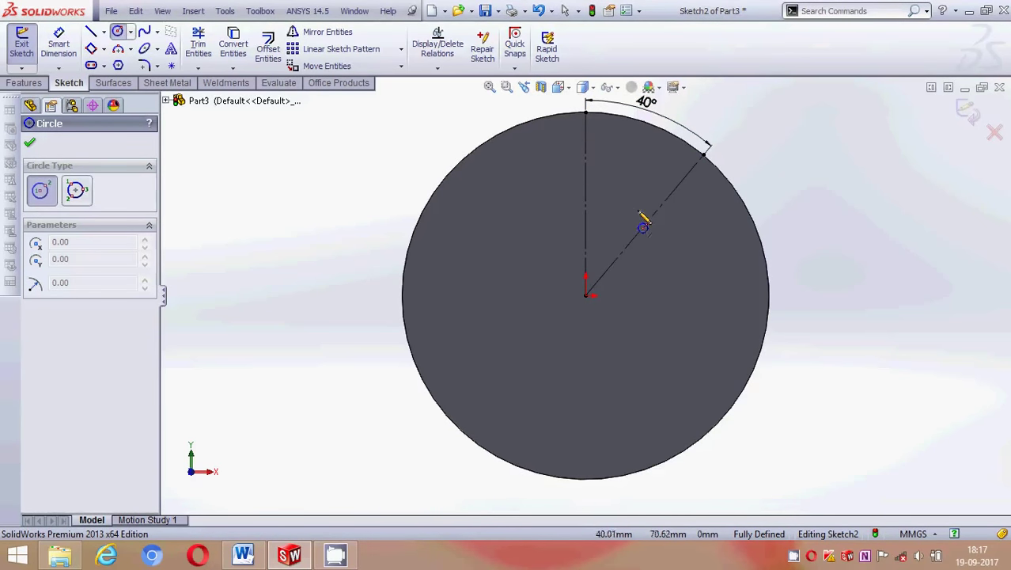
{"action": "left_click", "coordinate": [674, 192]}
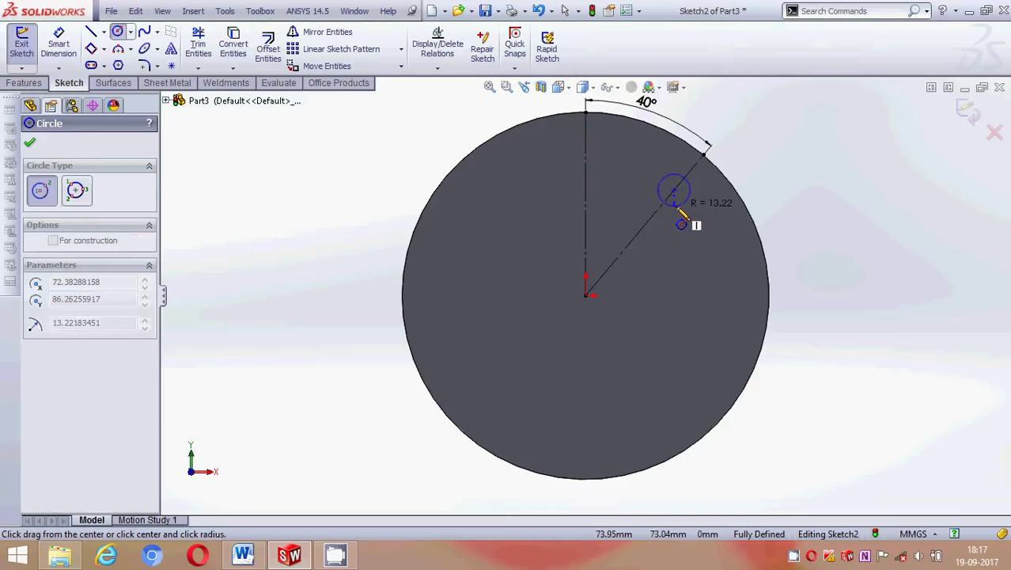
{"action": "left_click", "coordinate": [680, 208]}
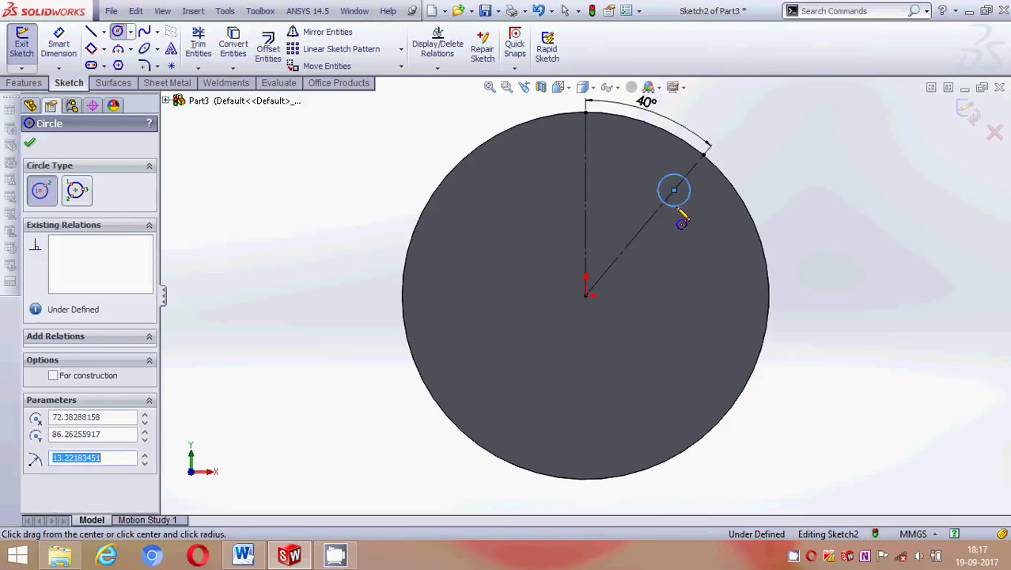
{"action": "left_click", "coordinate": [585, 295]}
{"action": "left_click", "coordinate": [601, 310]}
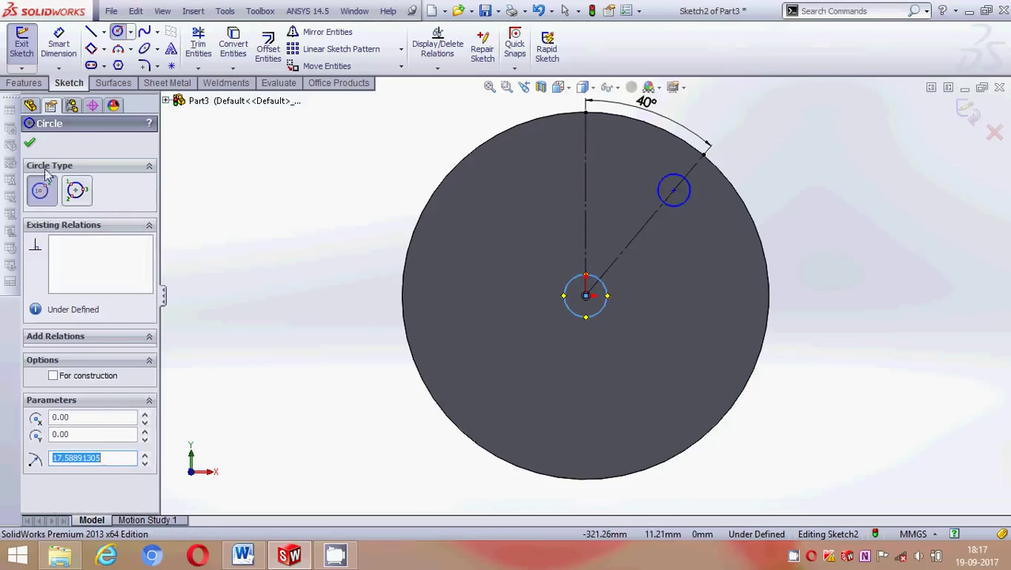
{"action": "left_click", "coordinate": [31, 141]}
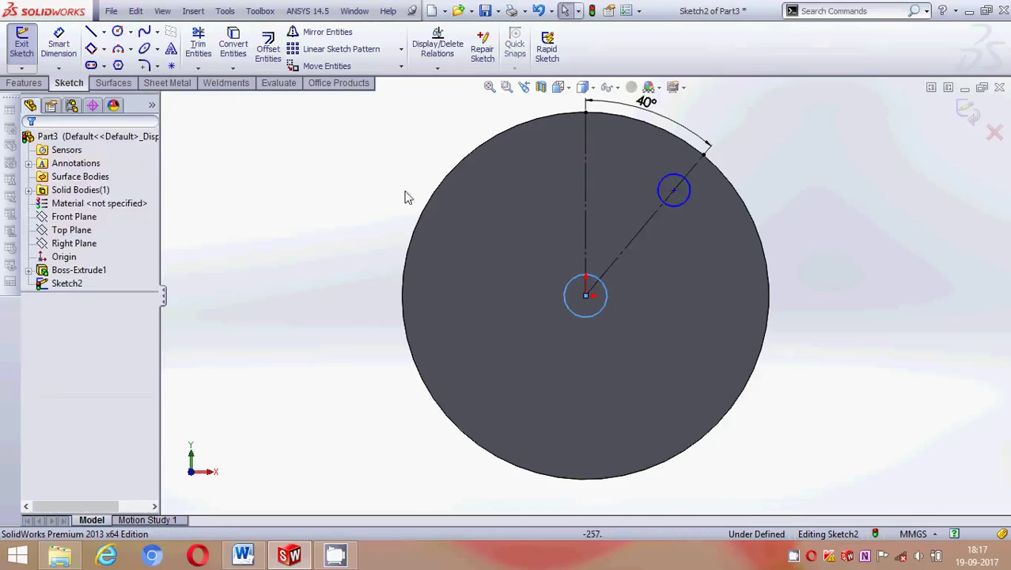
- Add an Equal relation between the two circles
{"action": "left_click", "coordinate": [688, 208], "text": "ctrl"}
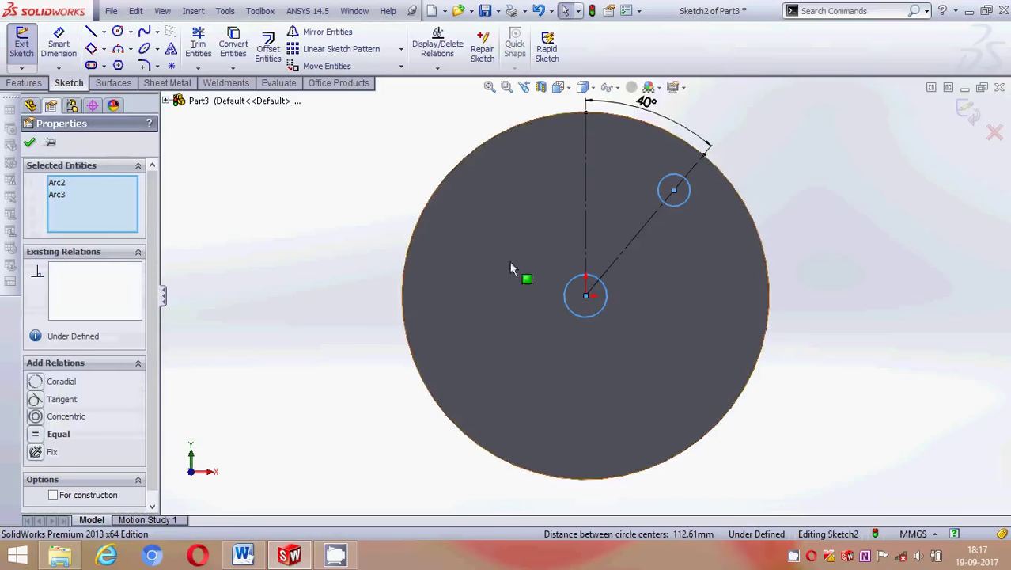
{"action": "left_click", "coordinate": [35, 435]}
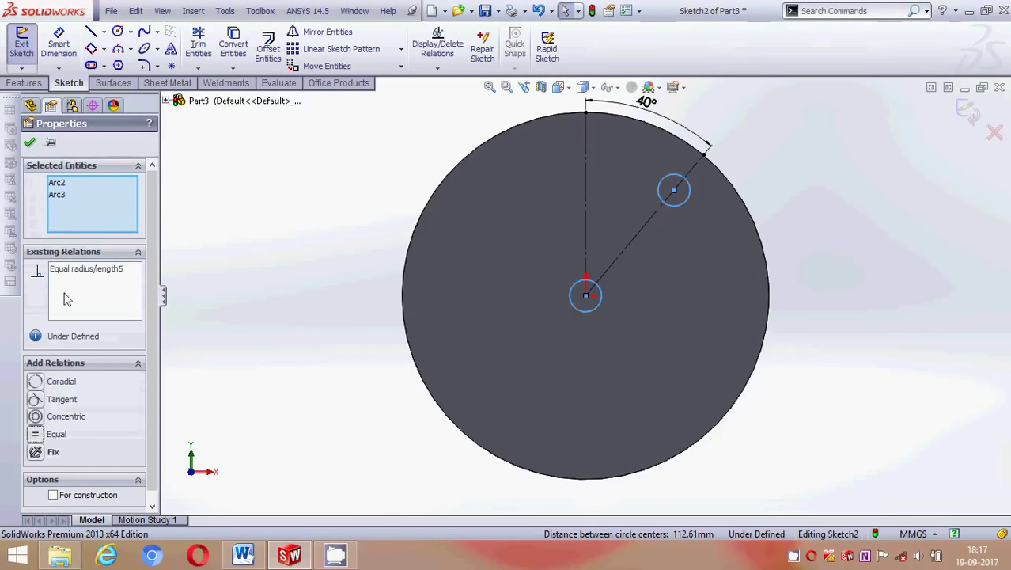
{"action": "left_click", "coordinate": [30, 143]}
{"action": "left_click", "coordinate": [58, 44]}
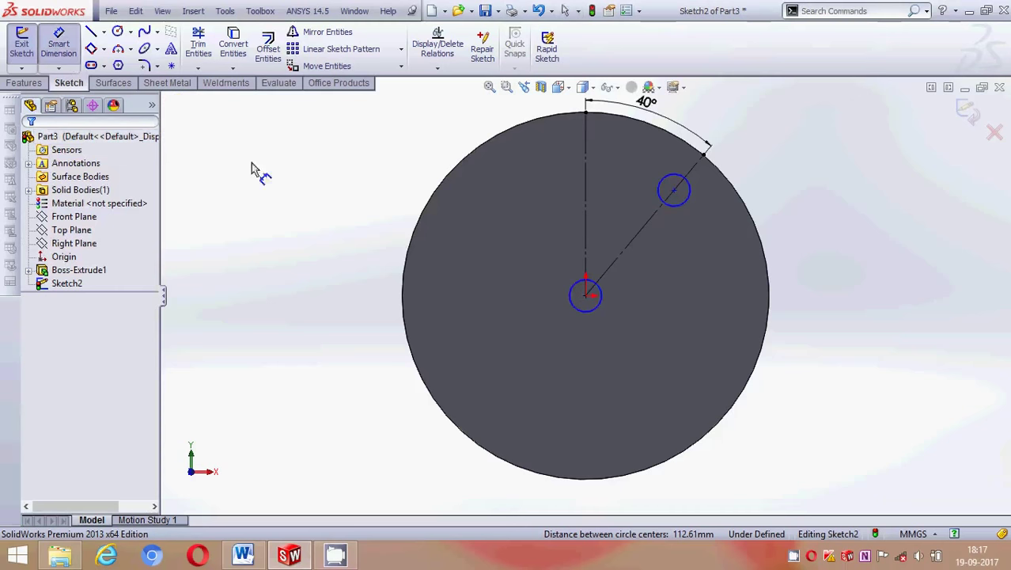
- Dimension the centre circle's diameter to 19 mm
{"action": "left_click", "coordinate": [579, 296]}
{"action": "left_click", "coordinate": [841, 268]}
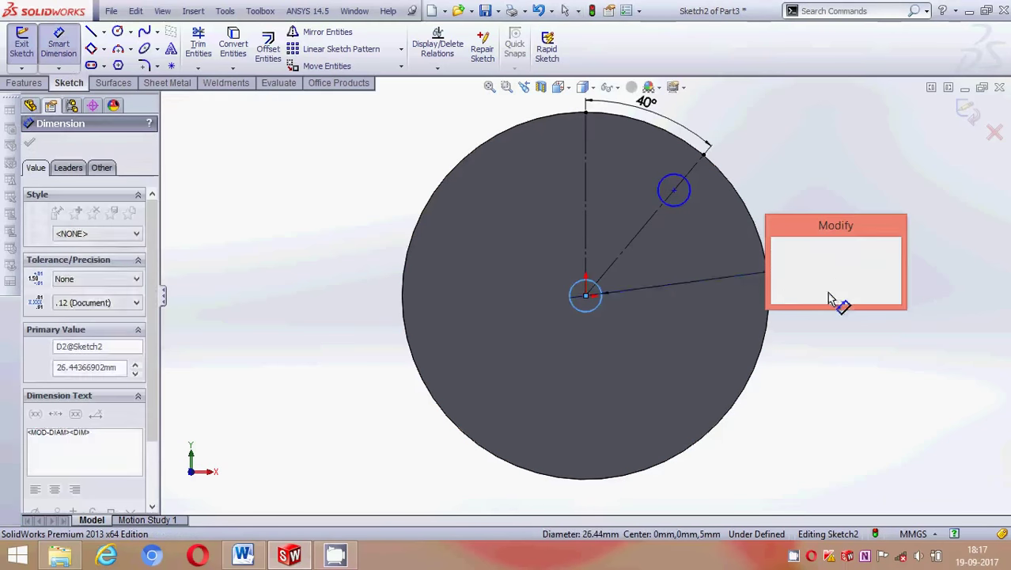
{"action": "type", "text": "19"}
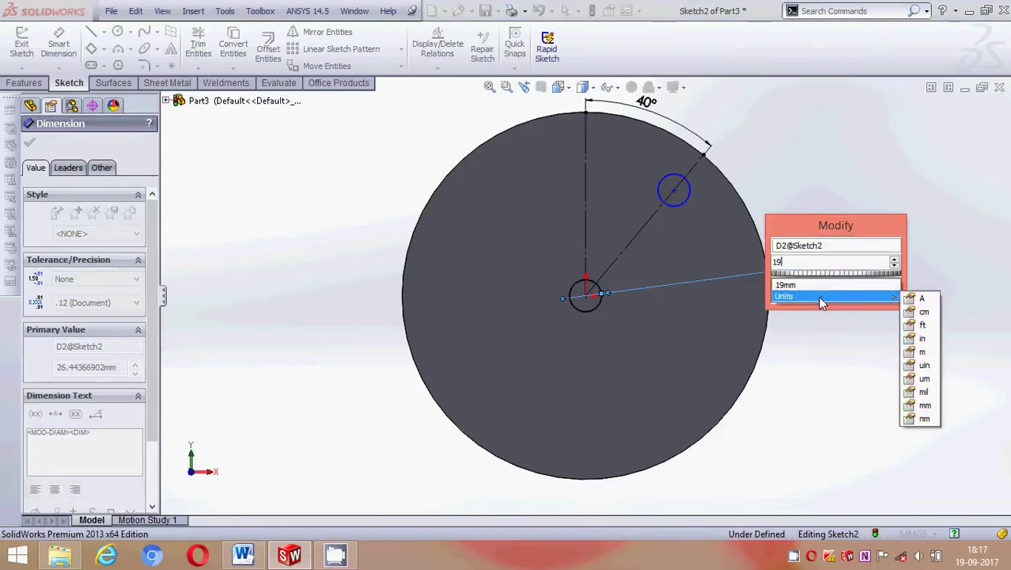
{"action": "key", "text": "Return"}
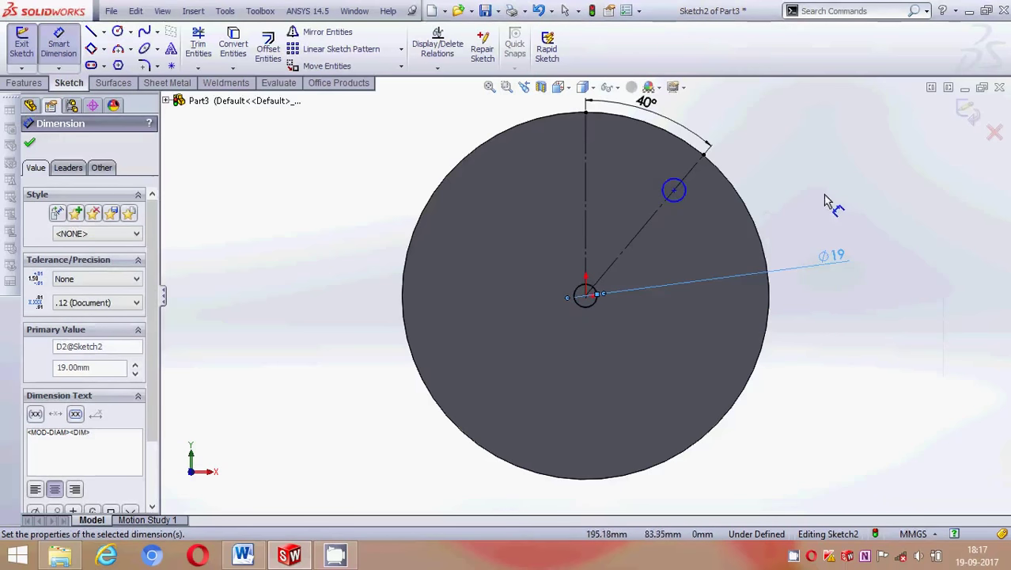
{"action": "left_click", "coordinate": [30, 145]}
{"action": "scroll", "coordinate": [685, 191], "scroll_direction": "up", "scroll_amount": 2}
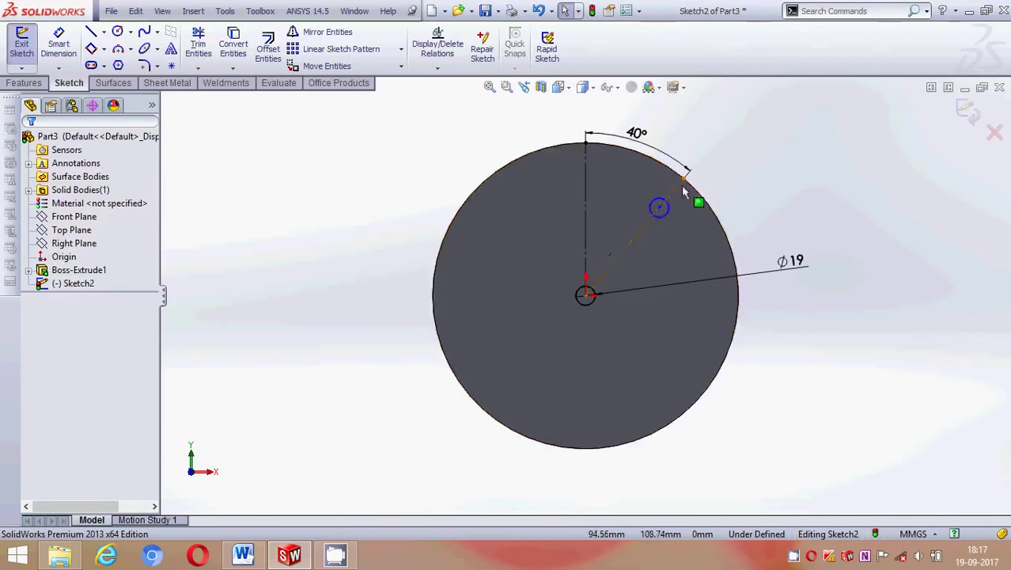
- Set the distance from the disc centre to the small circle's centre to 121 mm
{"action": "left_click", "coordinate": [59, 45]}
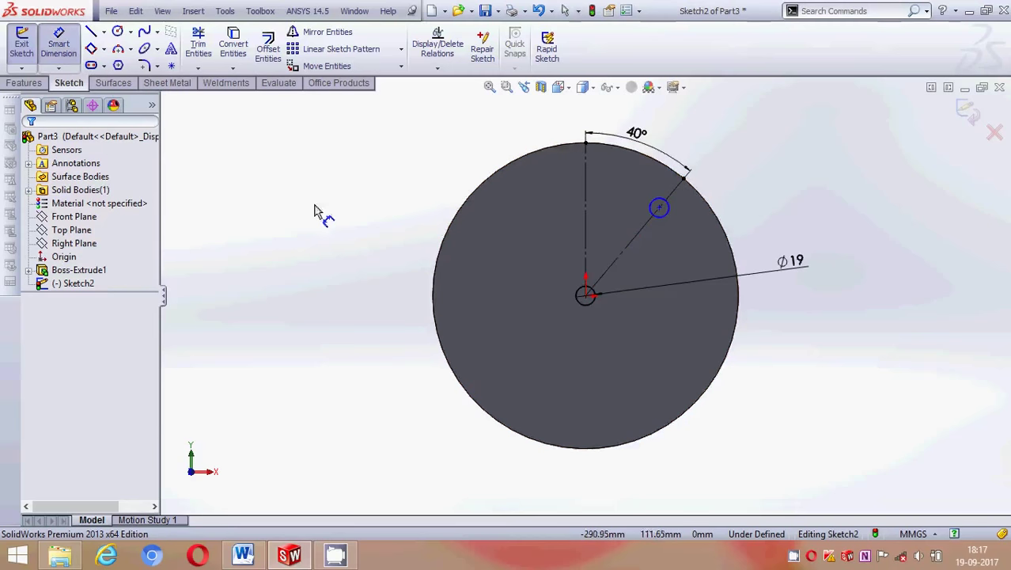
{"action": "left_click", "coordinate": [587, 295]}
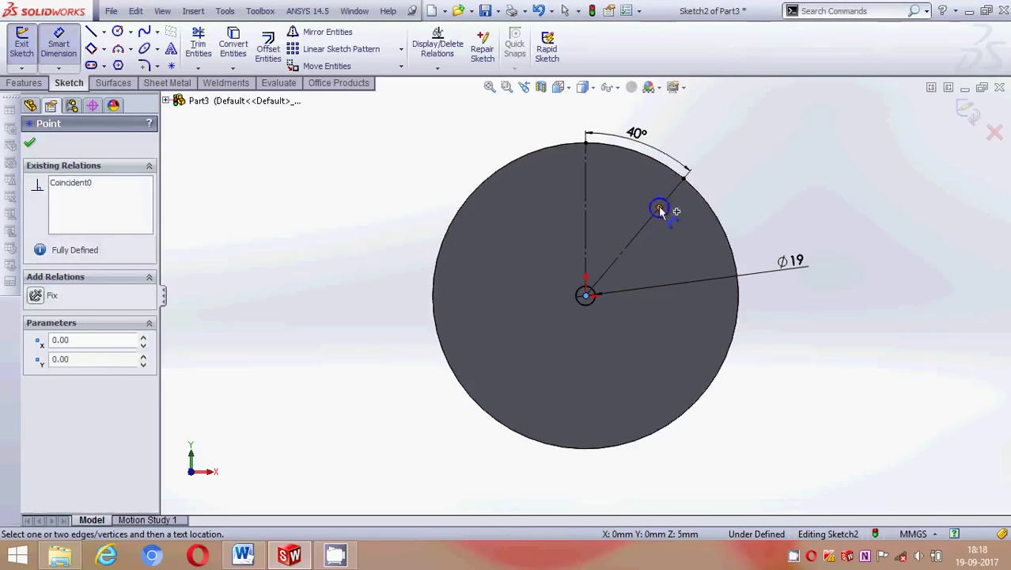
{"action": "left_click", "coordinate": [659, 209]}
{"action": "left_click", "coordinate": [776, 386]}
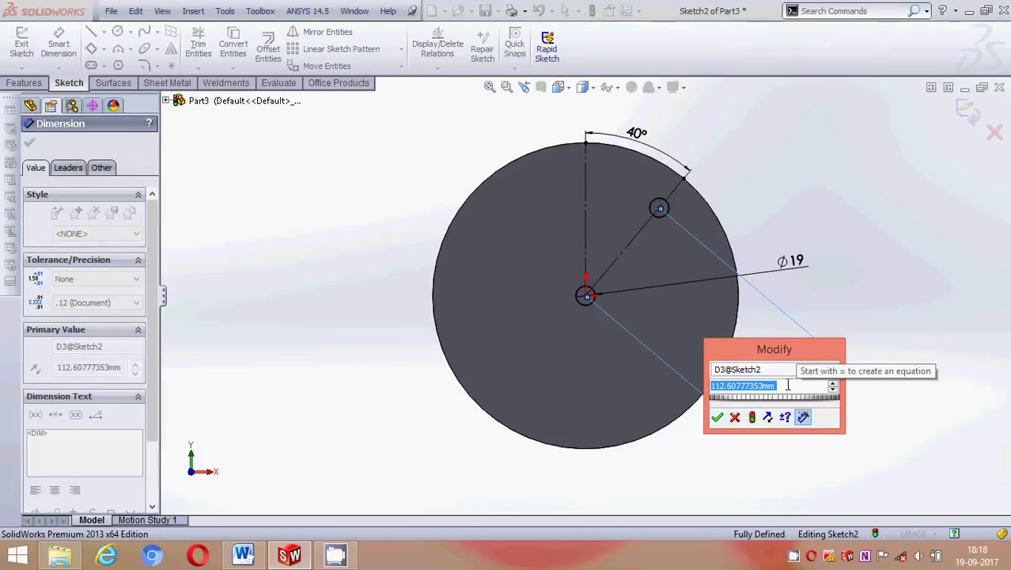
{"action": "type", "text": "121"}
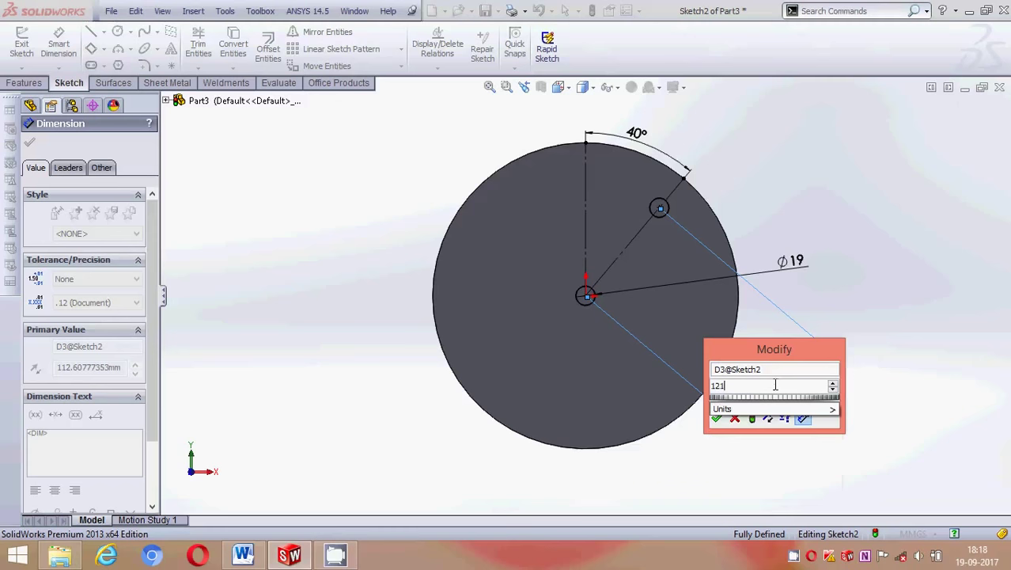
{"action": "key", "text": "Return"}
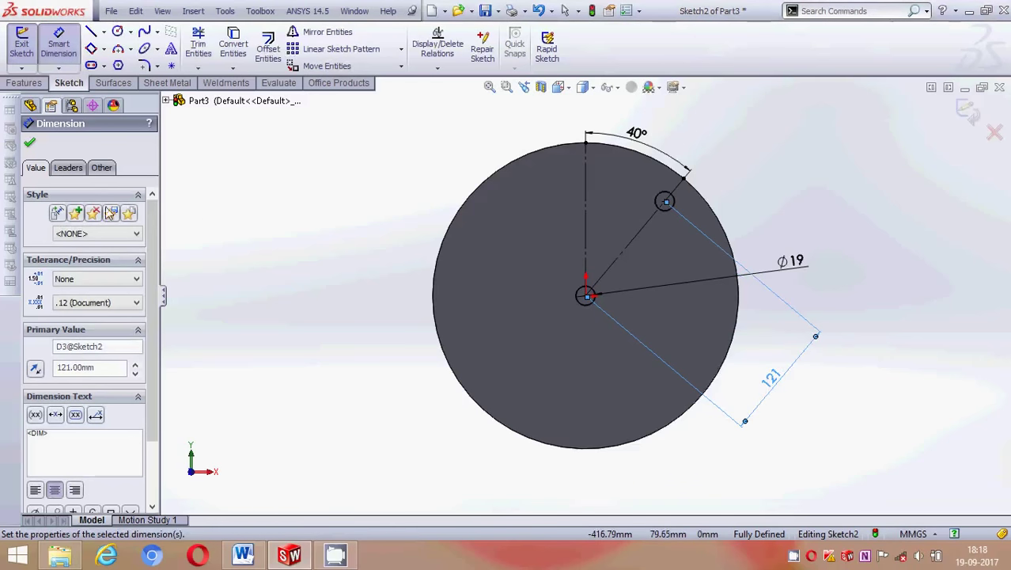
{"action": "left_click", "coordinate": [30, 145]}
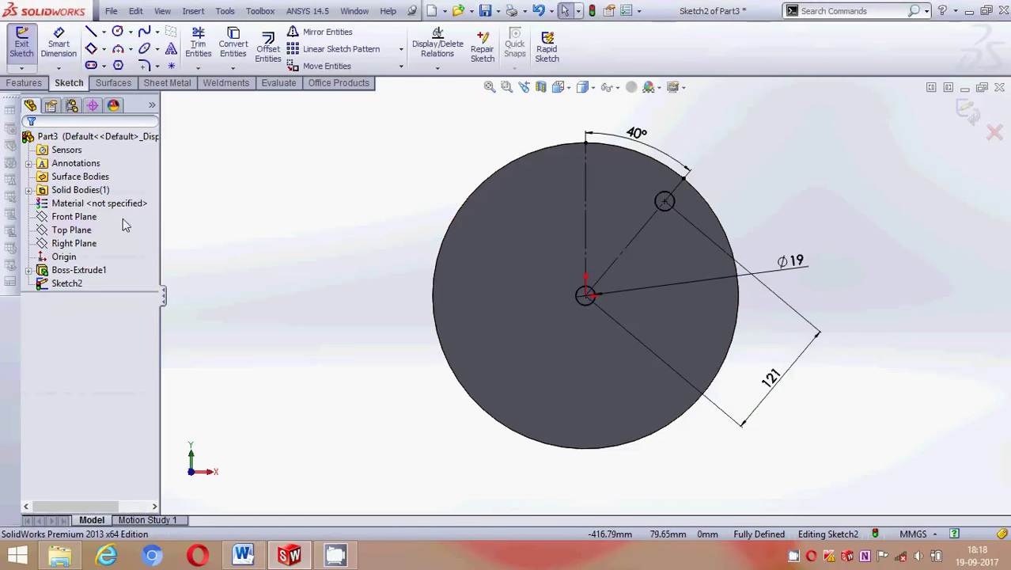
- Extrude the two Ø19 circles 10 mm off the disc as Boss-Extrude2
{"action": "left_click", "coordinate": [32, 85]}
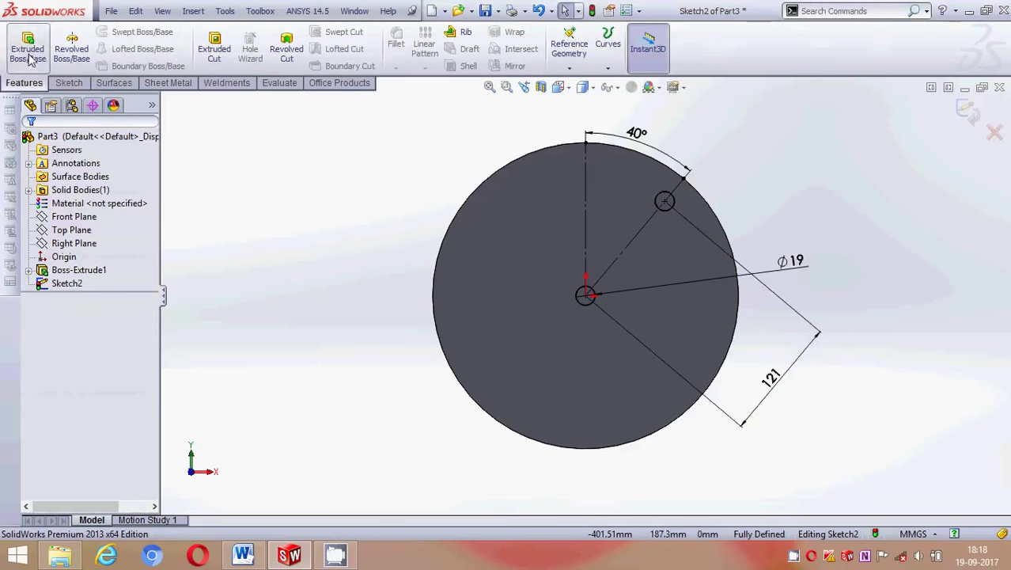
{"action": "left_click", "coordinate": [27, 47]}
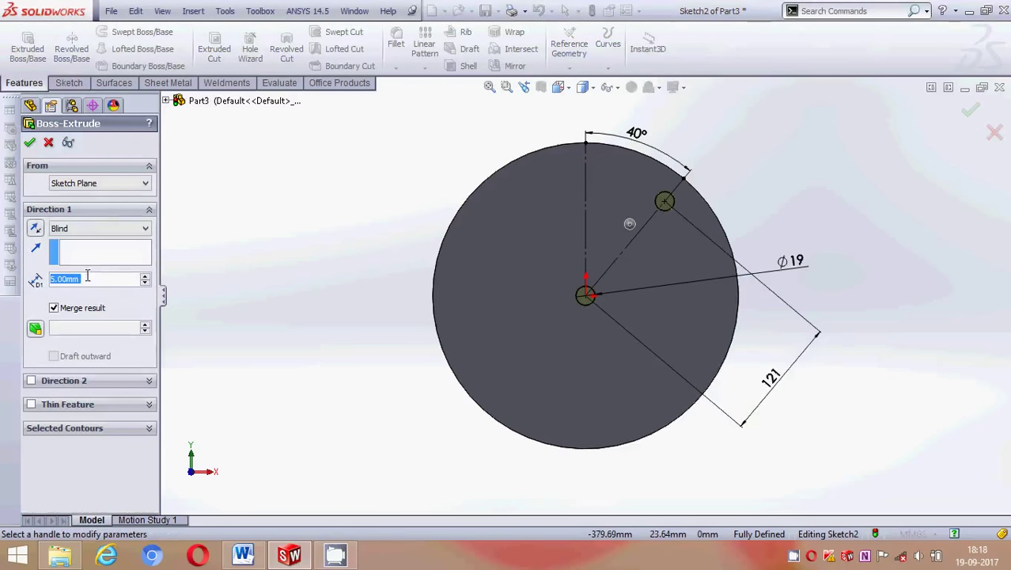
{"action": "type", "text": "10"}
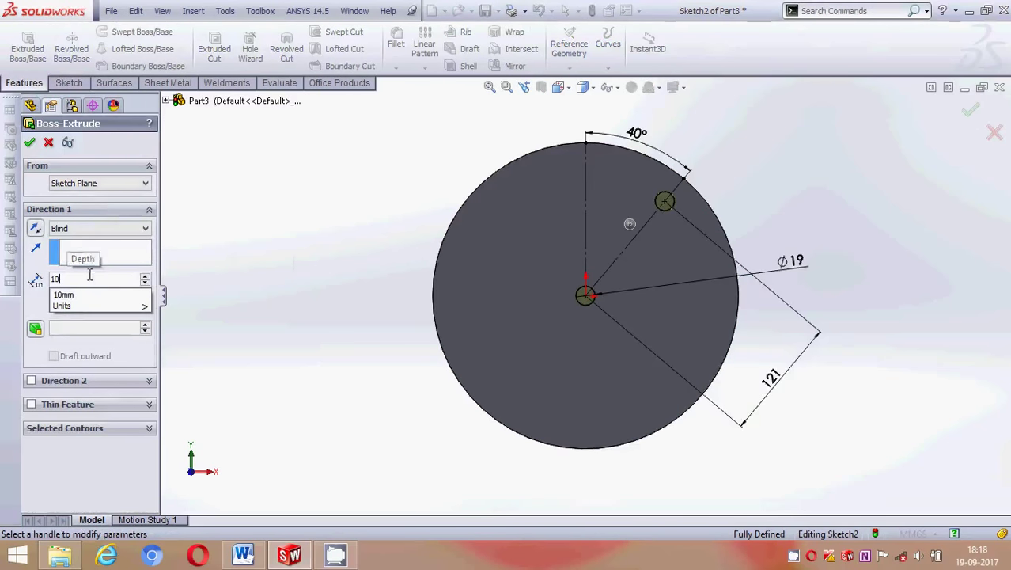
{"action": "key", "text": "Return"}
{"action": "middle_click_drag", "start_coordinate": [314, 242], "coordinate": [275, 269]}
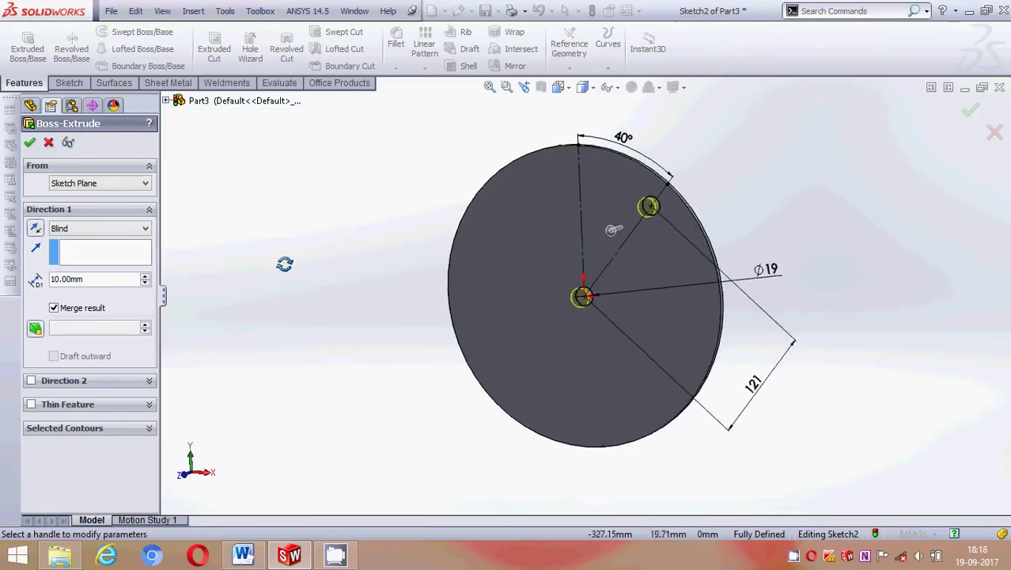
{"action": "left_click", "coordinate": [29, 143]}
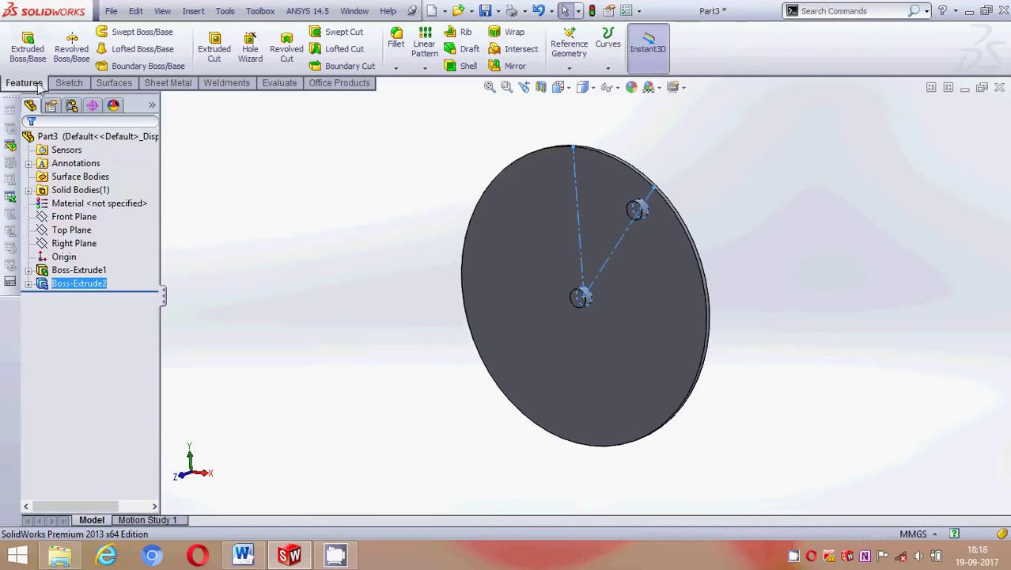
- Open a new sketch on the disc's front face, viewed Normal To
{"action": "left_click", "coordinate": [516, 258]}
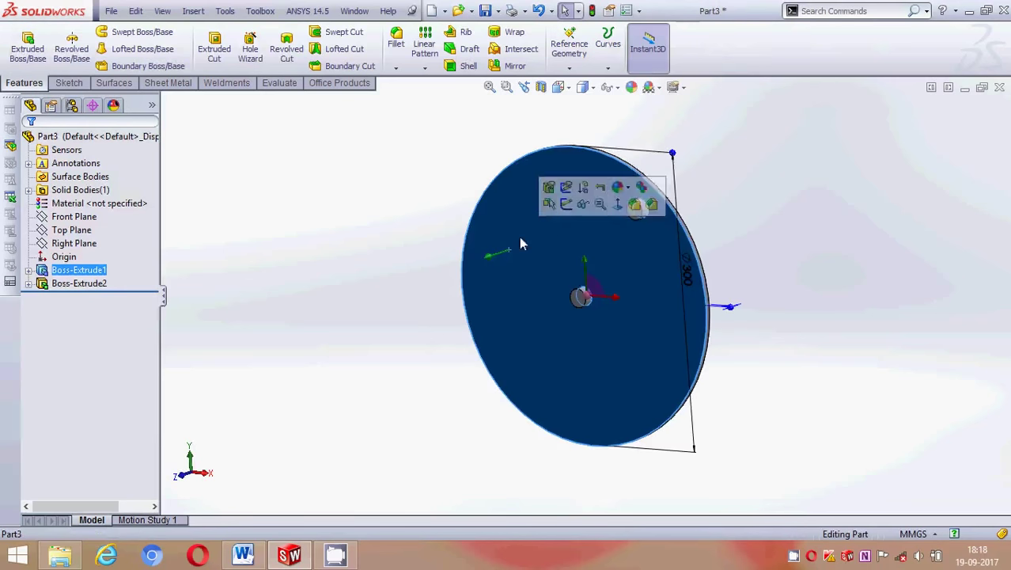
{"action": "left_click", "coordinate": [566, 205]}
{"action": "left_click", "coordinate": [562, 88]}
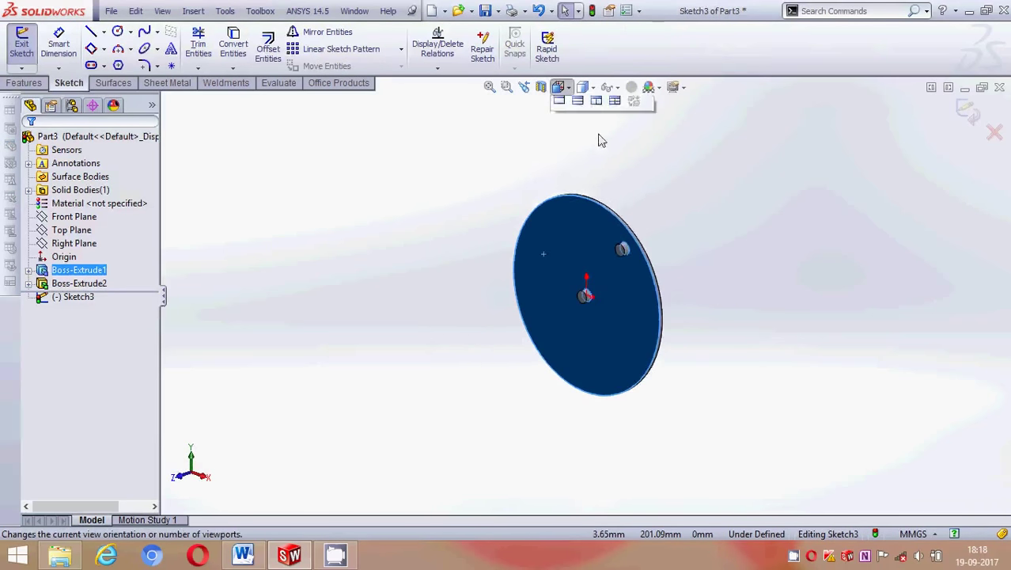
{"action": "left_click", "coordinate": [634, 163]}
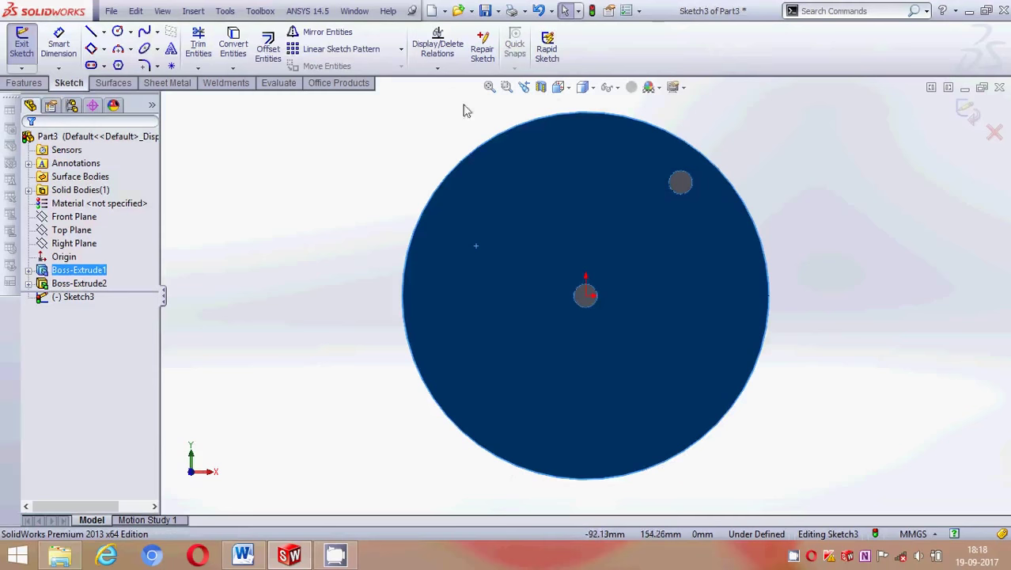
- Begin a three-point corner rectangle above the centre, then cancel it
{"action": "left_click", "coordinate": [92, 50]}
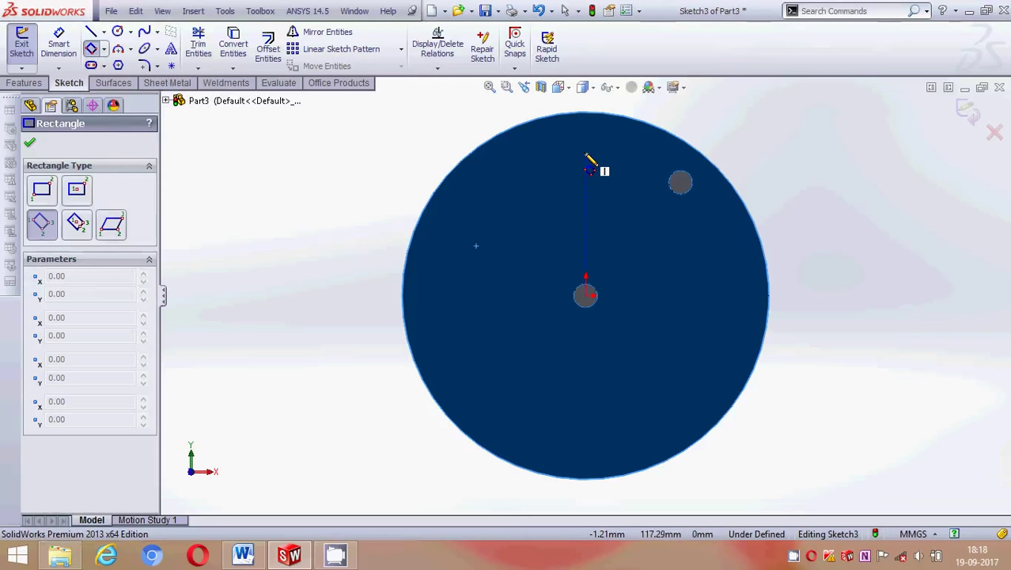
{"action": "left_click", "coordinate": [586, 168]}
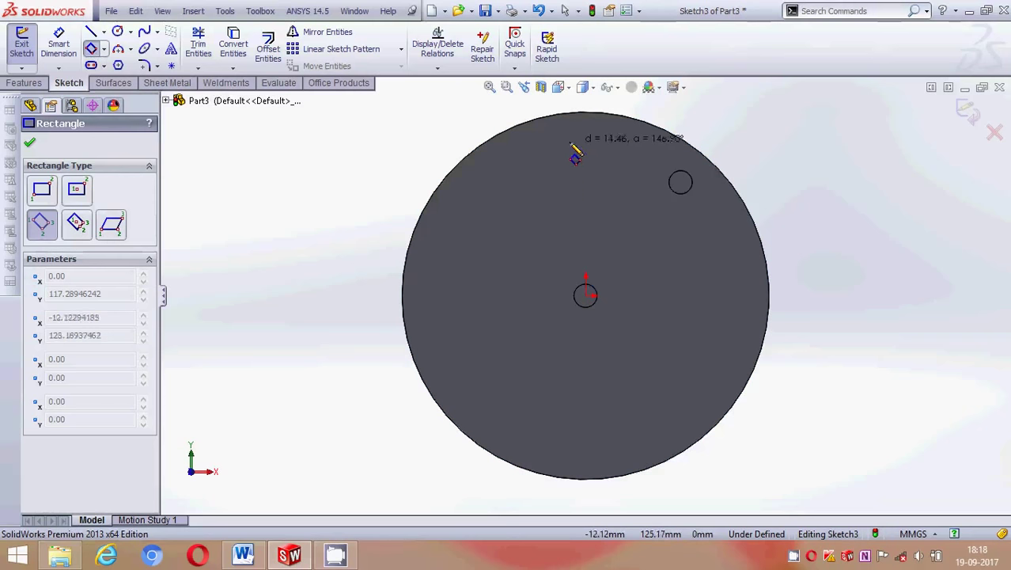
{"action": "left_click", "coordinate": [569, 145]}
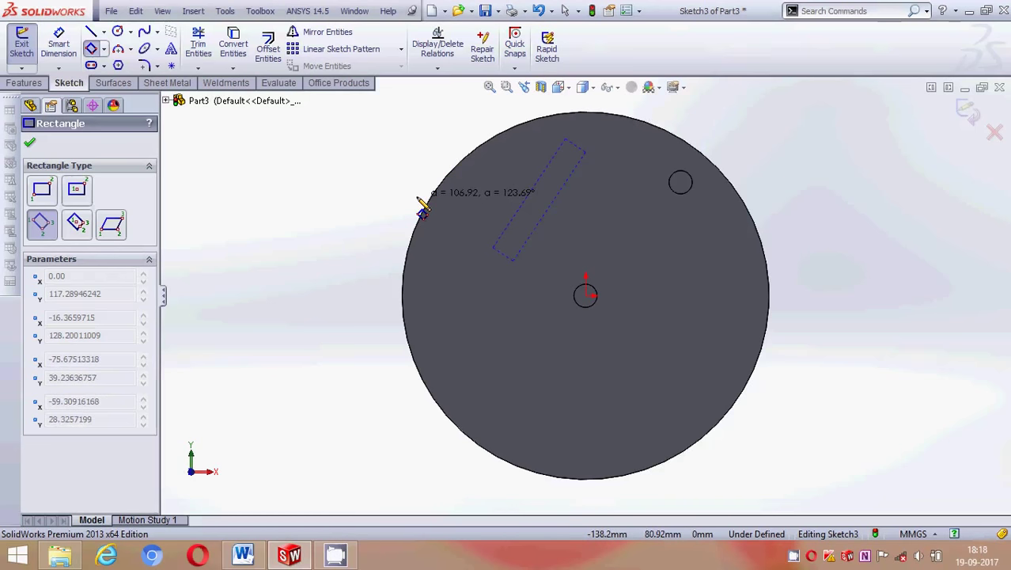
{"action": "key", "text": "Escape"}
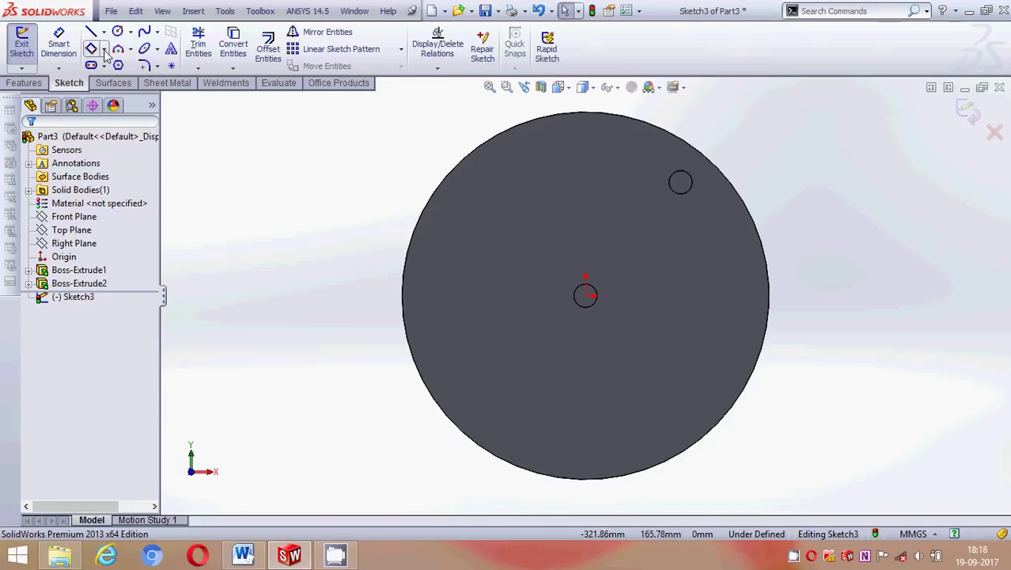
- Draw a tilted three-point corner rectangle directly above the disc centre near the top edge
{"action": "left_click", "coordinate": [104, 50]}
{"action": "left_click", "coordinate": [122, 95]}
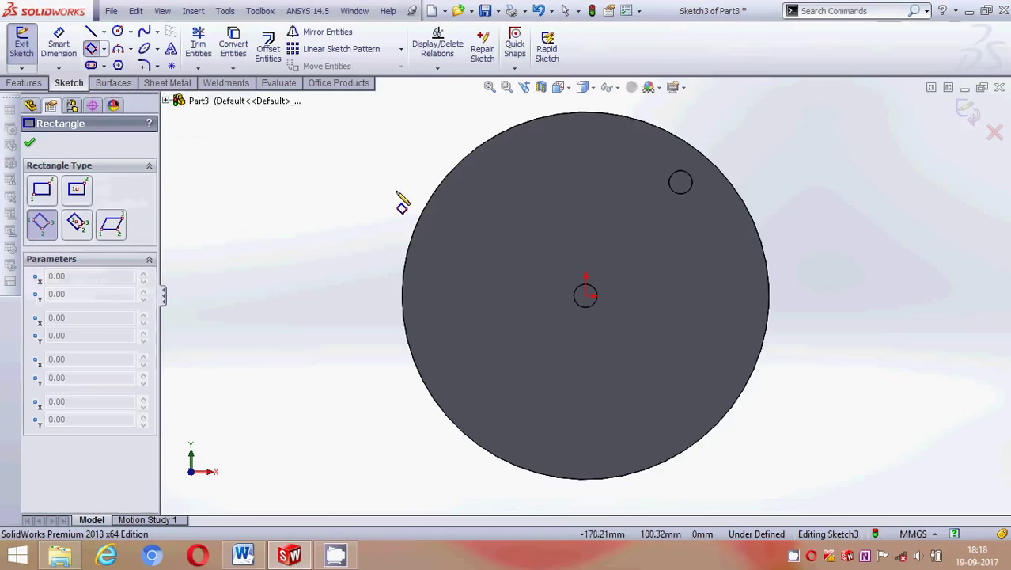
{"action": "left_click", "coordinate": [585, 296]}
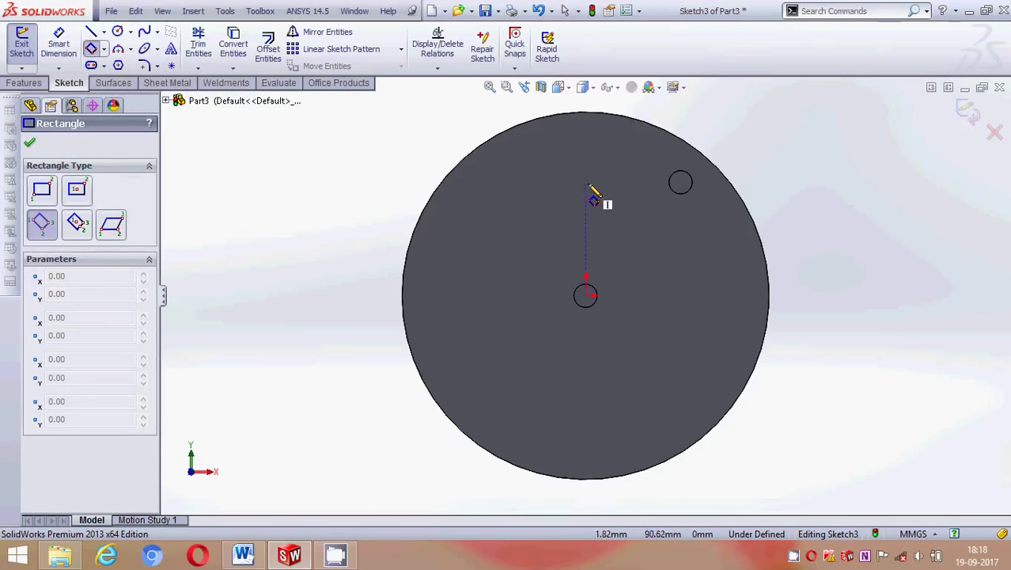
{"action": "left_click", "coordinate": [586, 162]}
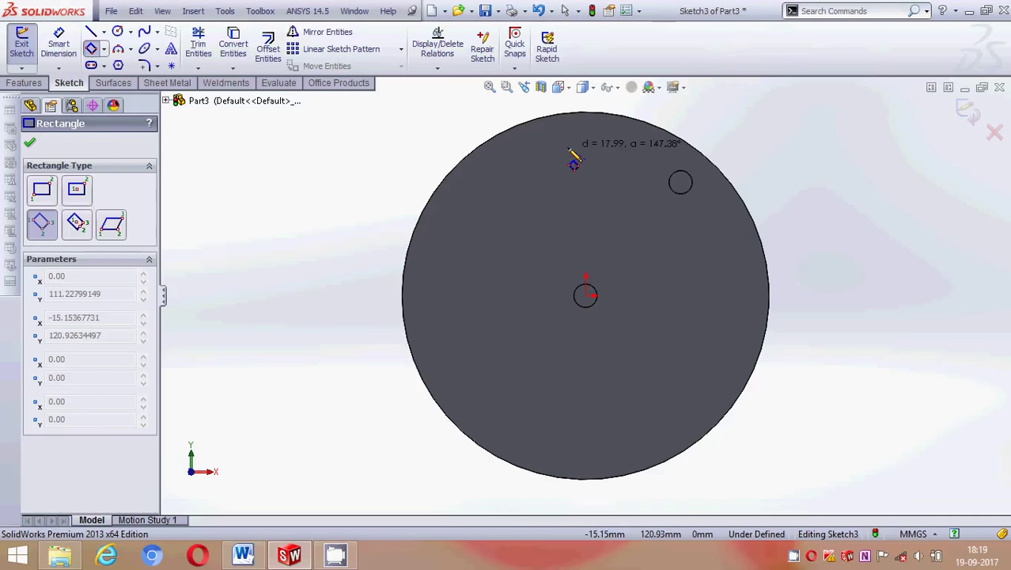
{"action": "left_click", "coordinate": [569, 150]}
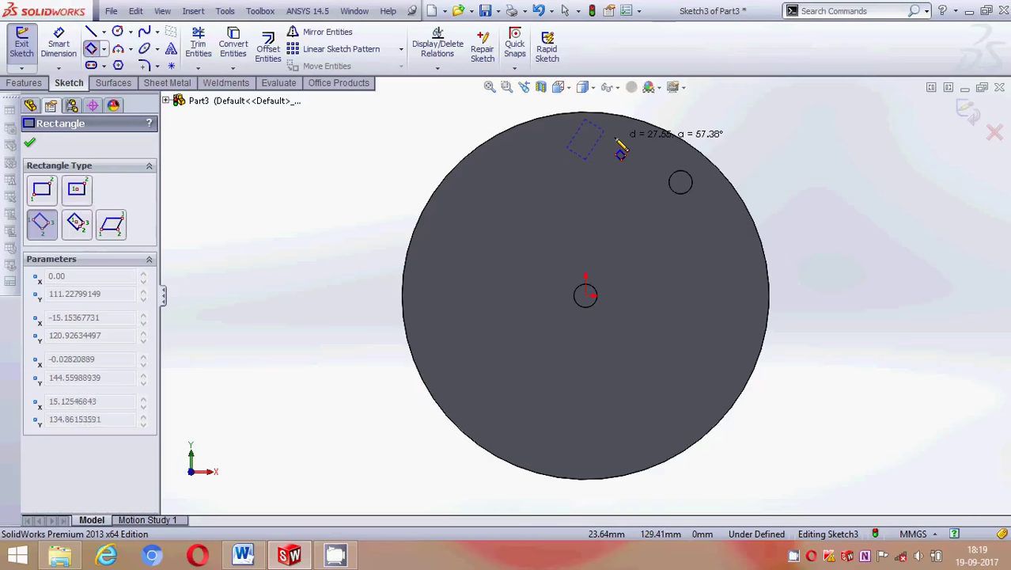
{"action": "left_click", "coordinate": [618, 143]}
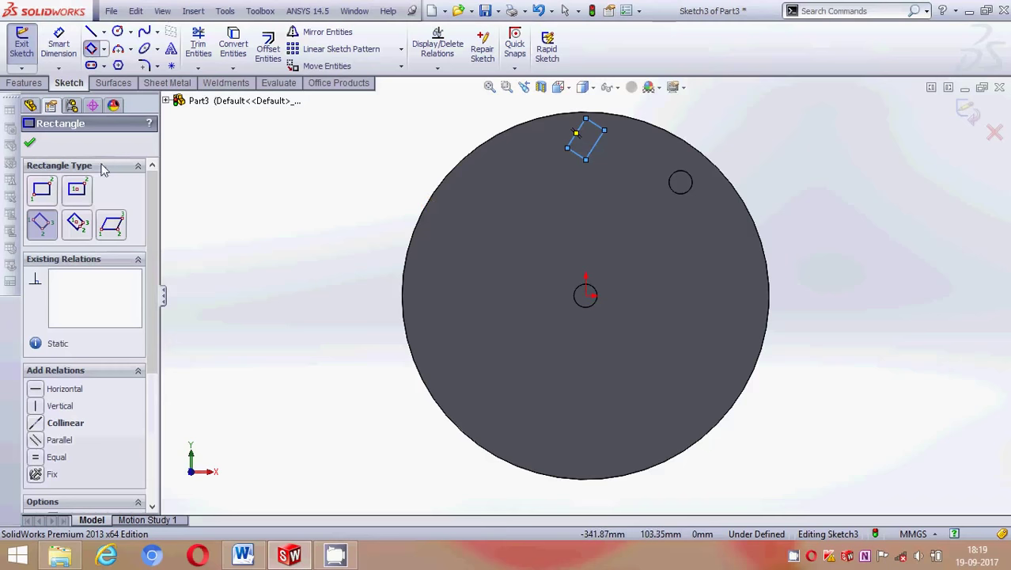
{"action": "left_click", "coordinate": [30, 144]}
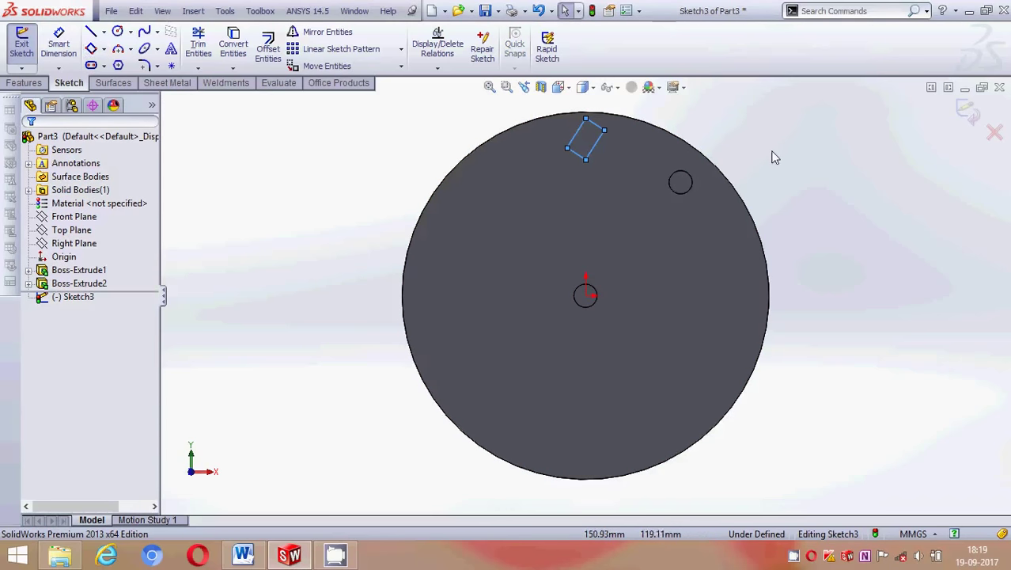
- Drag the rectangle's bottom corner lower to lengthen it, then close Line Properties
{"action": "left_click", "coordinate": [587, 161]}
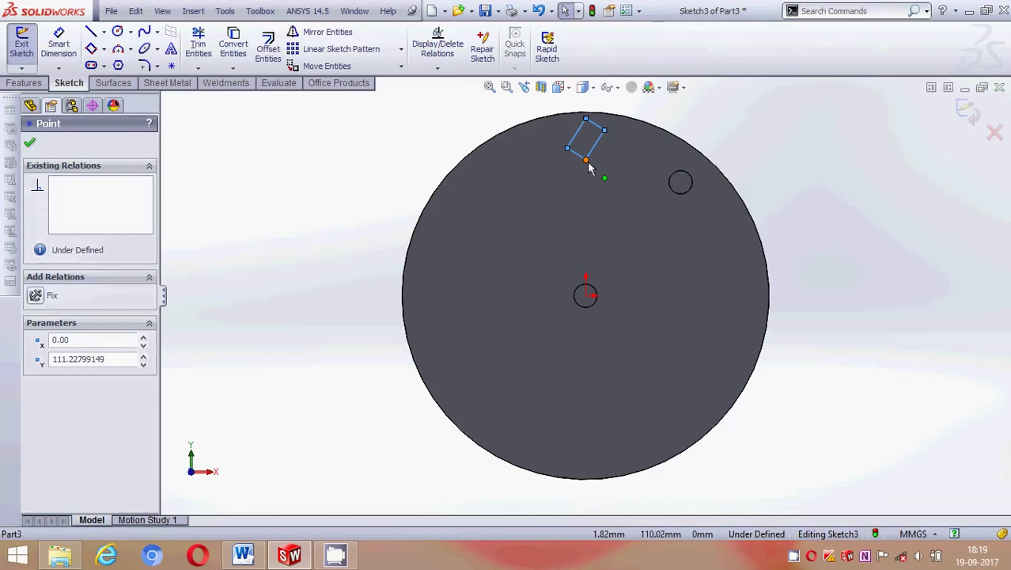
{"action": "left_click_drag", "start_coordinate": [585, 160], "coordinate": [582, 174]}
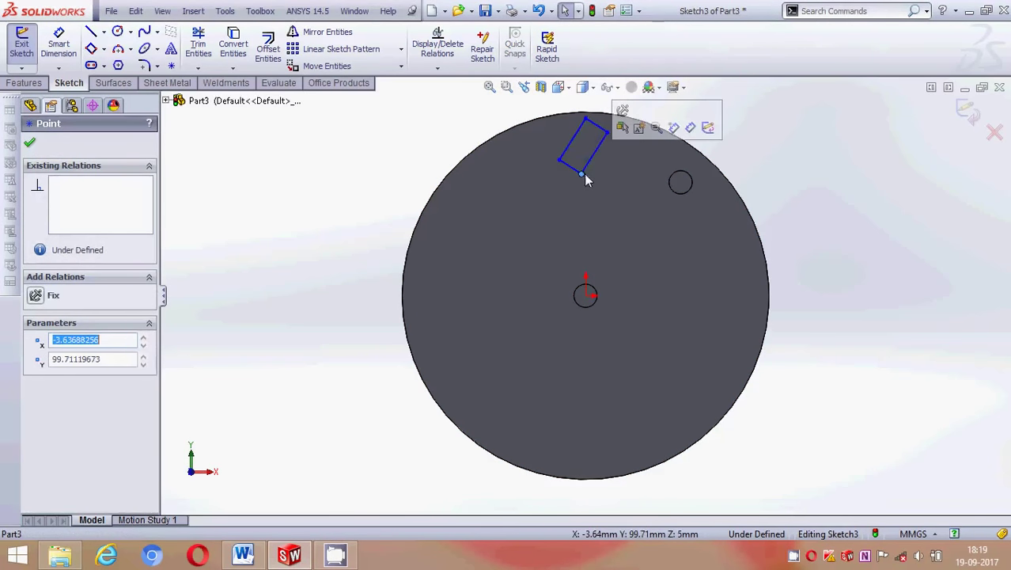
{"action": "left_click", "coordinate": [797, 136]}
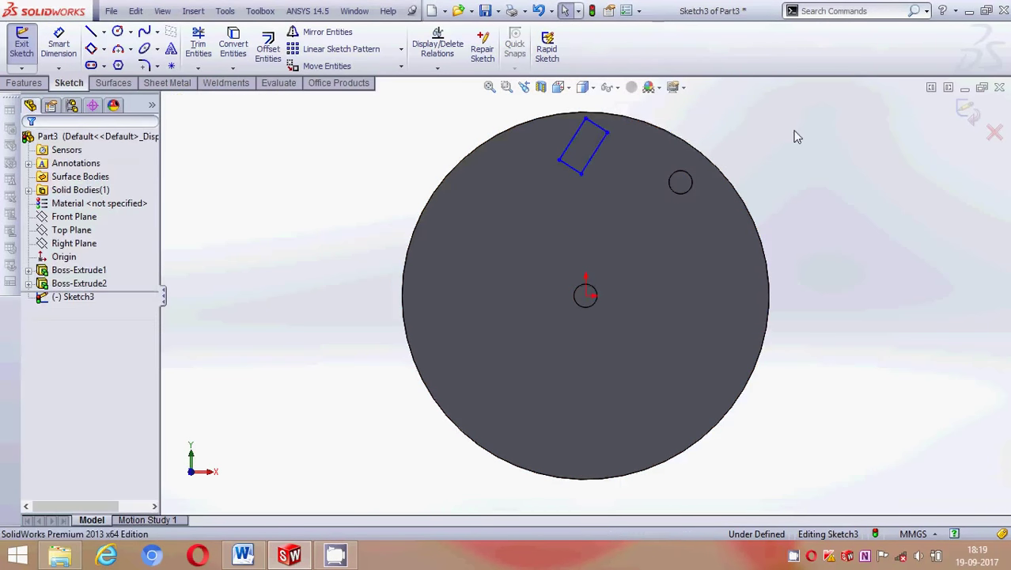
{"action": "left_click", "coordinate": [607, 133]}
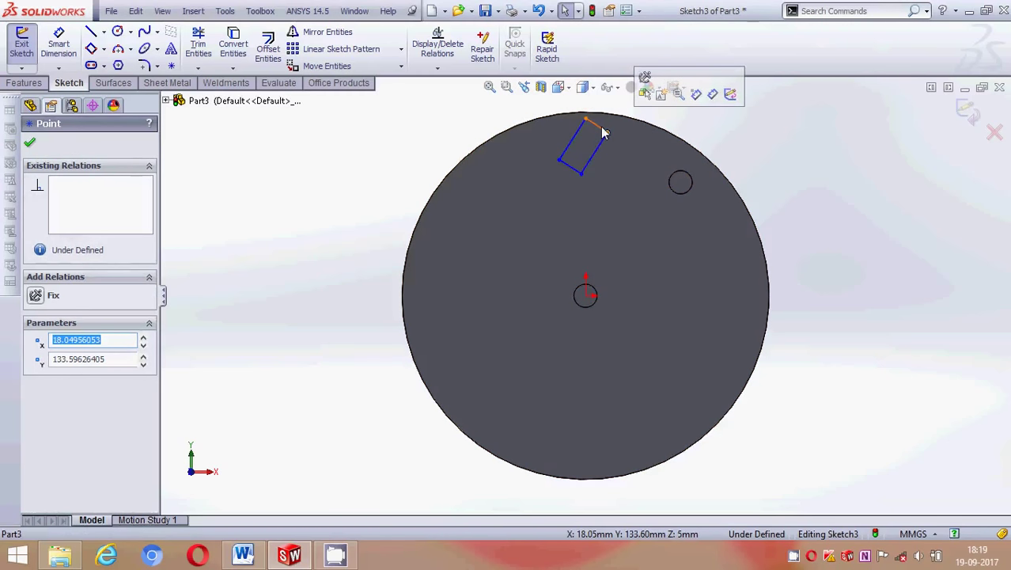
{"action": "left_click", "coordinate": [598, 126]}
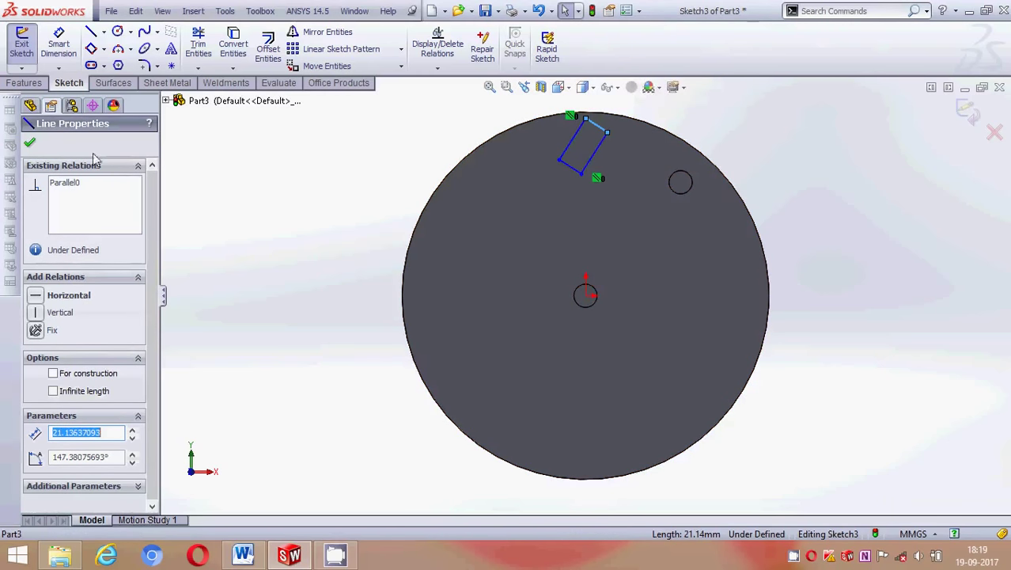
{"action": "left_click", "coordinate": [29, 142]}
- Exit the sketch and delete the earlier rectangle sketch, Sketch3
{"action": "left_click", "coordinate": [967, 111]}
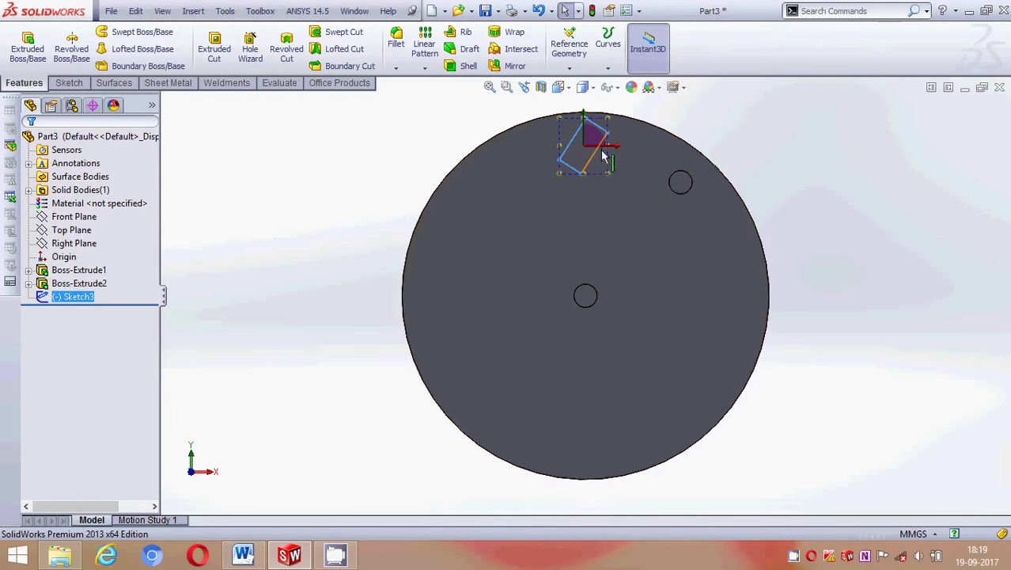
{"action": "mouse_move", "coordinate": [818, 147]}
{"action": "middle_mouse_down"}
{"action": "mouse_move", "coordinate": [794, 154]}
{"action": "mouse_move", "coordinate": [781, 196]}
{"action": "middle_mouse_up"}
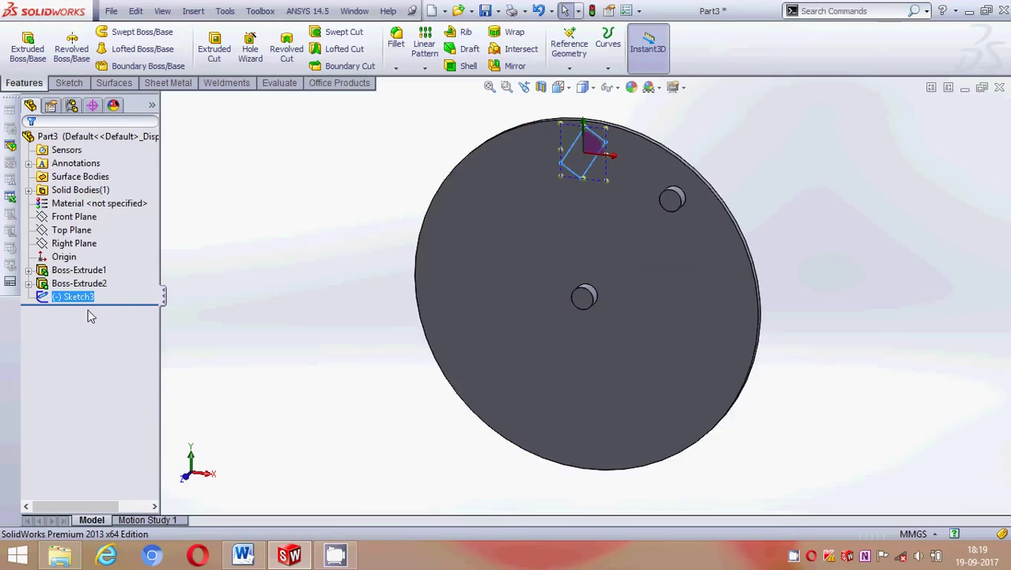
{"action": "key", "text": "Delete"}
{"action": "left_click", "coordinate": [449, 231]}
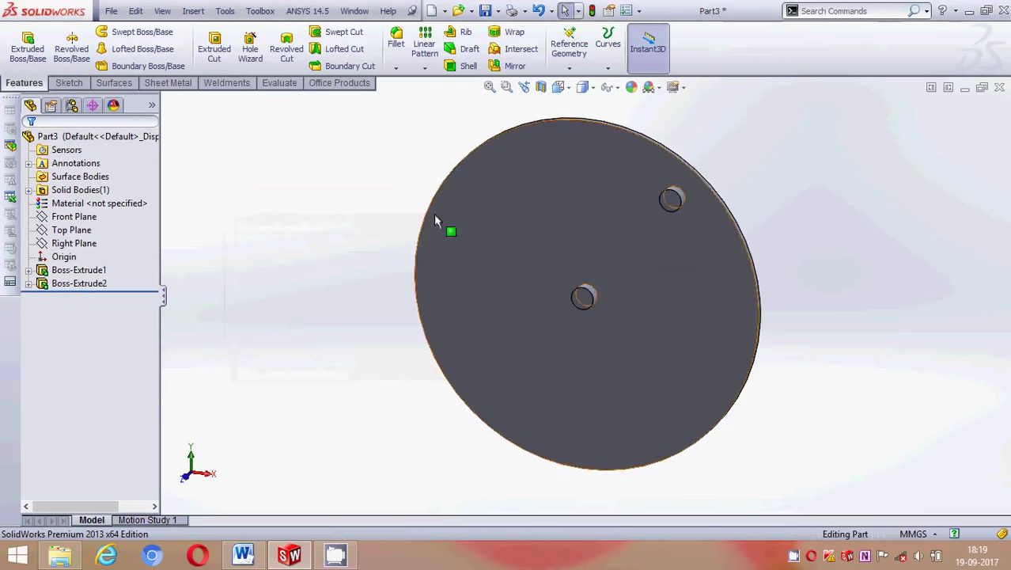
- Open a new sketch on the disc's front face, viewed straight on
{"action": "left_click", "coordinate": [585, 214]}
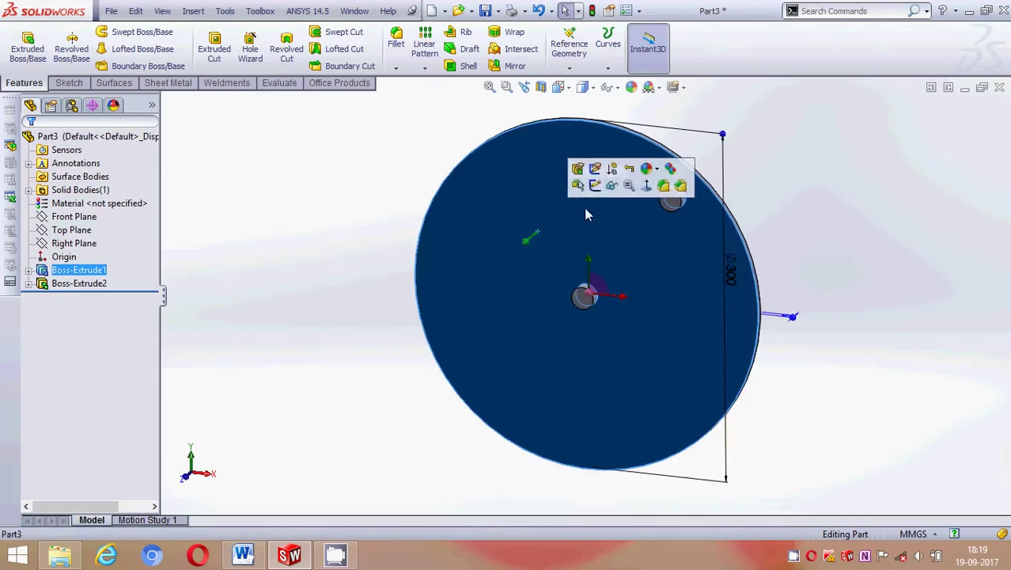
{"action": "left_click", "coordinate": [595, 185]}
{"action": "left_click", "coordinate": [562, 87]}
{"action": "left_click", "coordinate": [621, 130]}
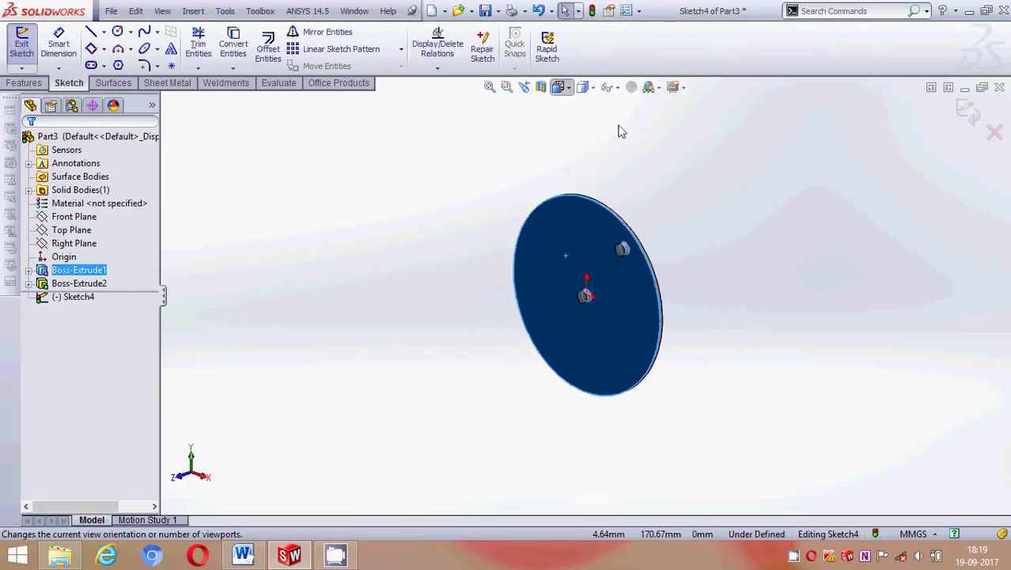
{"action": "key", "text": "space"}
{"action": "left_click", "coordinate": [633, 158]}
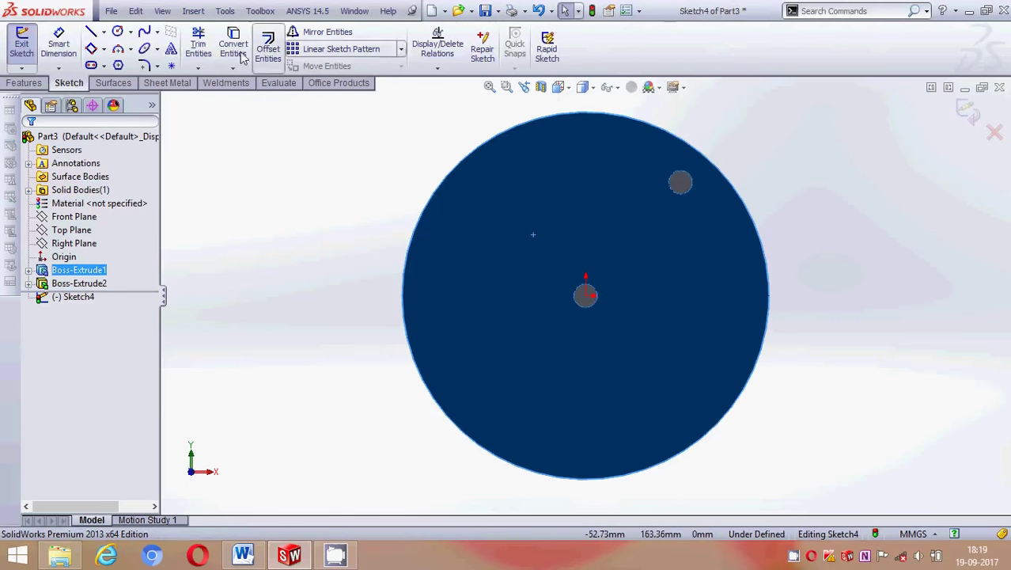
- Draw a tilted three-point rectangle above the centre near the disc's top rim
{"action": "left_click", "coordinate": [91, 49]}
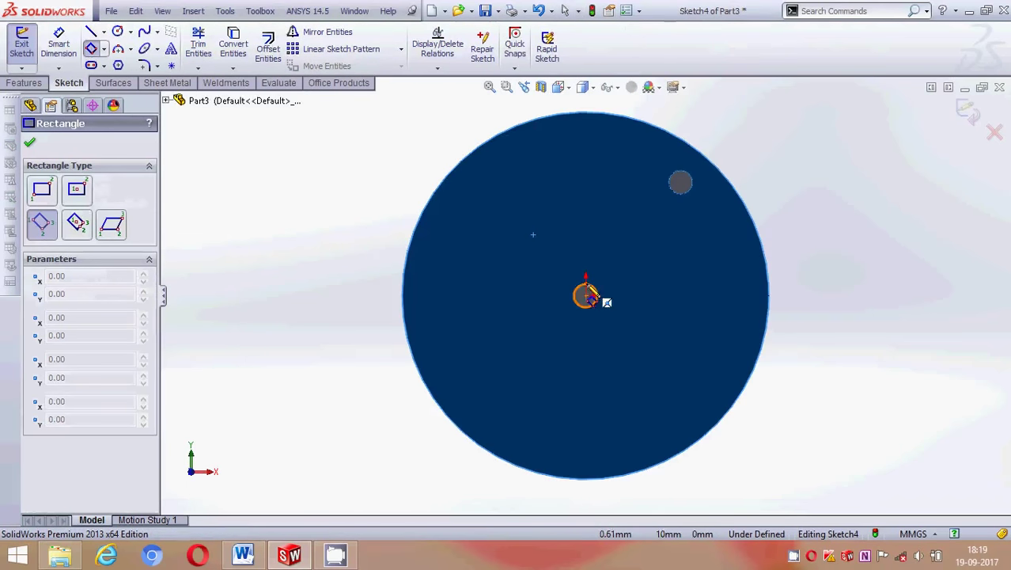
{"action": "left_click", "coordinate": [587, 295]}
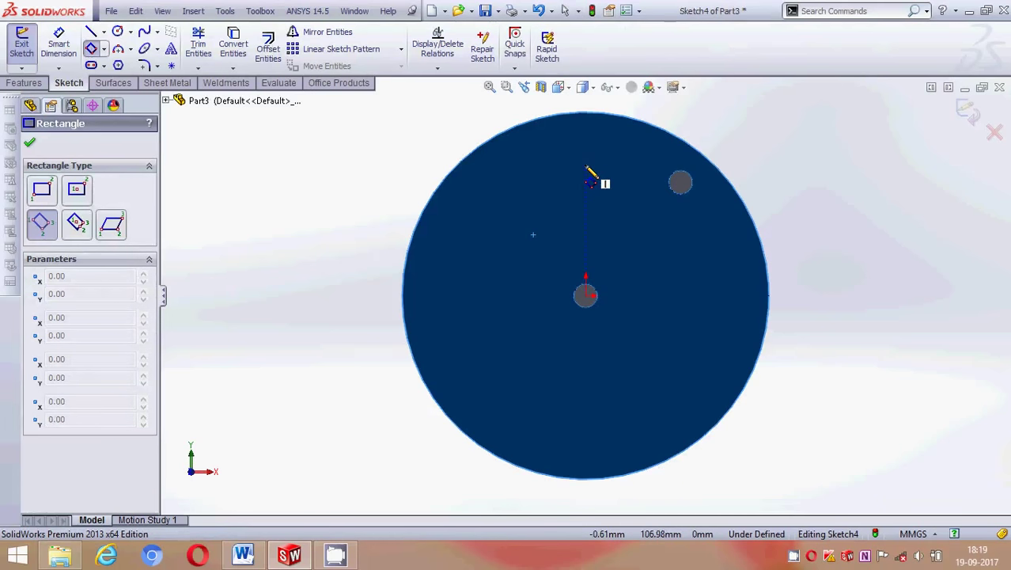
{"action": "left_click", "coordinate": [587, 181]}
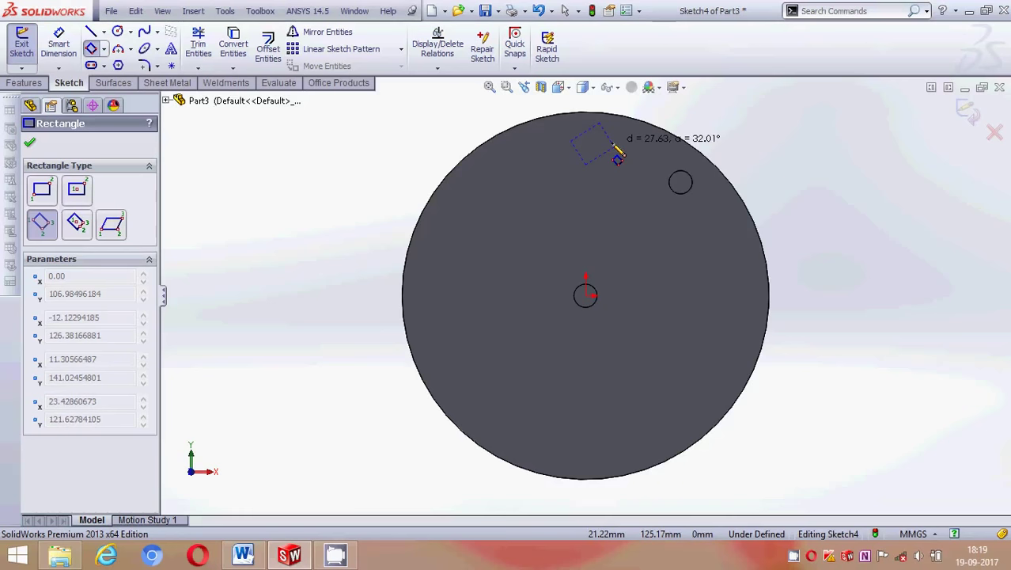
{"action": "left_click", "coordinate": [614, 147]}
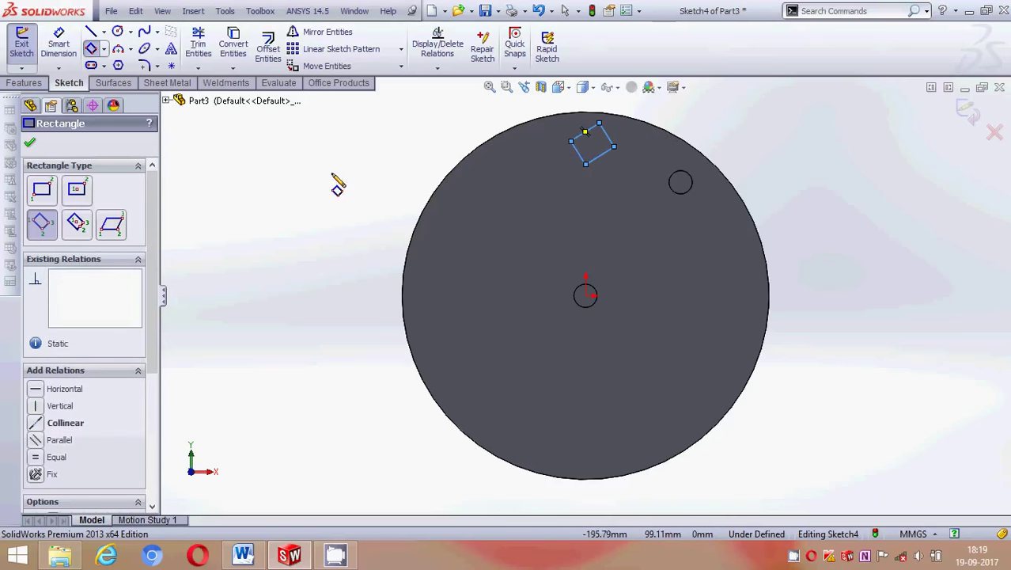
{"action": "left_click", "coordinate": [30, 143]}
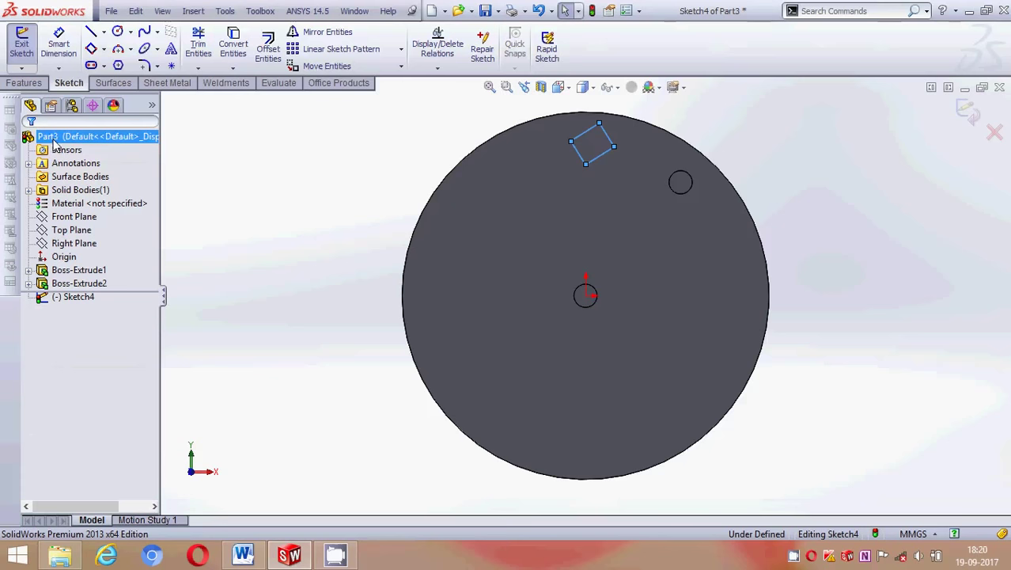
- Extrude the tilted rectangle 10 mm into a block, then bring up Save As
{"action": "left_click", "coordinate": [24, 82]}
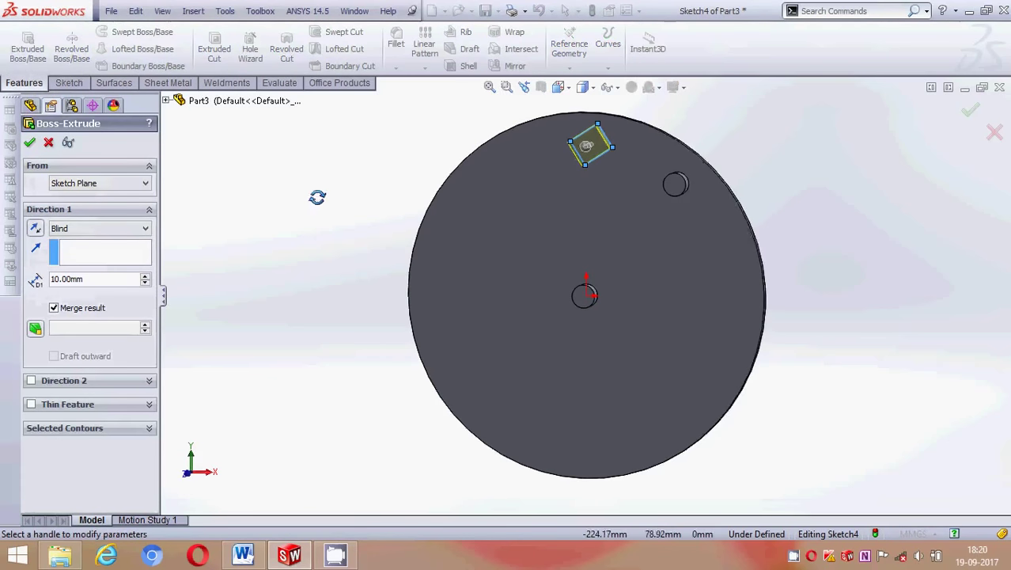
{"action": "left_click", "coordinate": [30, 144]}
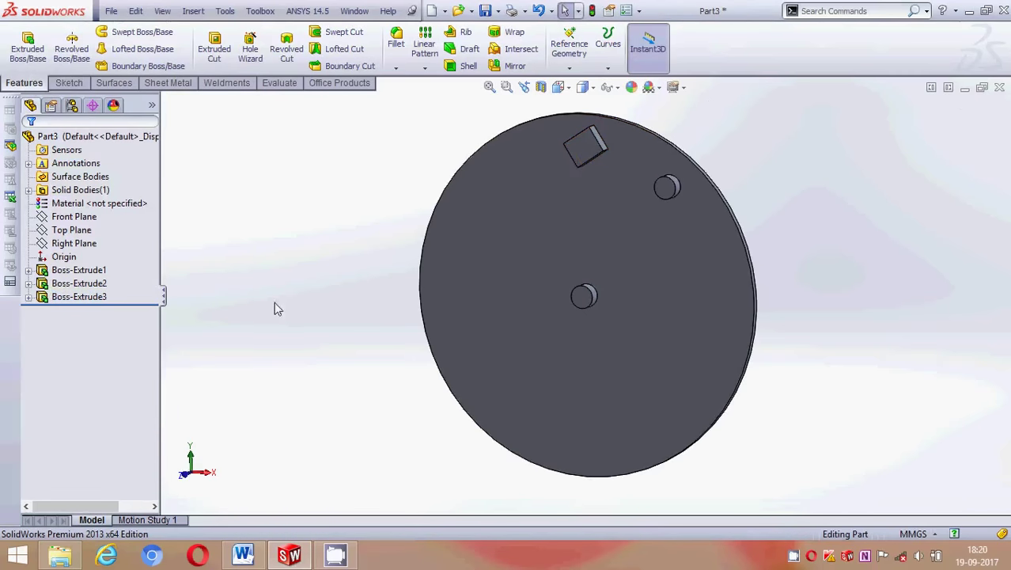
{"action": "middle_click_drag", "start_coordinate": [700, 112], "coordinate": [625, 182]}
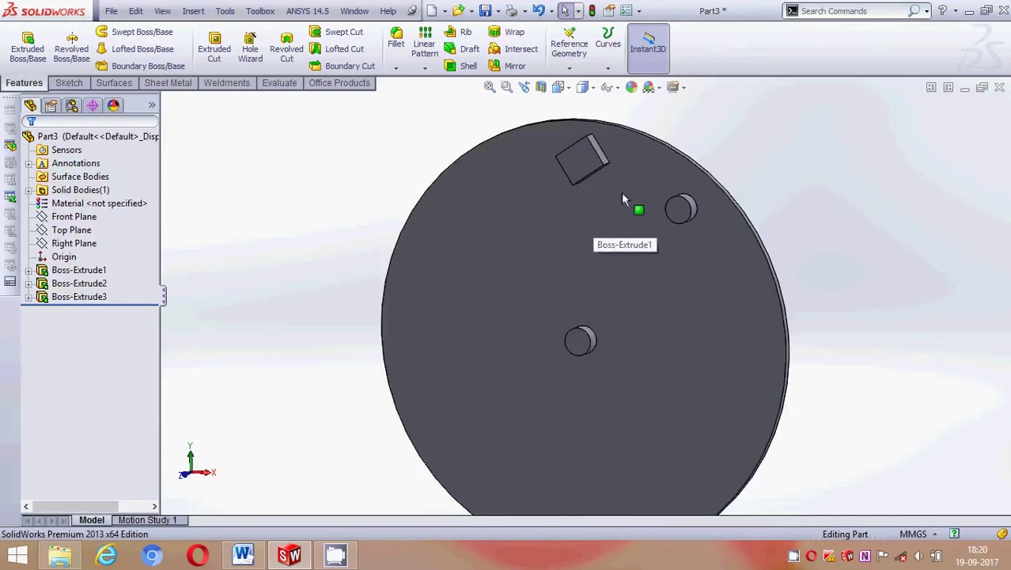
{"action": "middle_click_drag", "start_coordinate": [622, 347], "coordinate": [593, 336]}
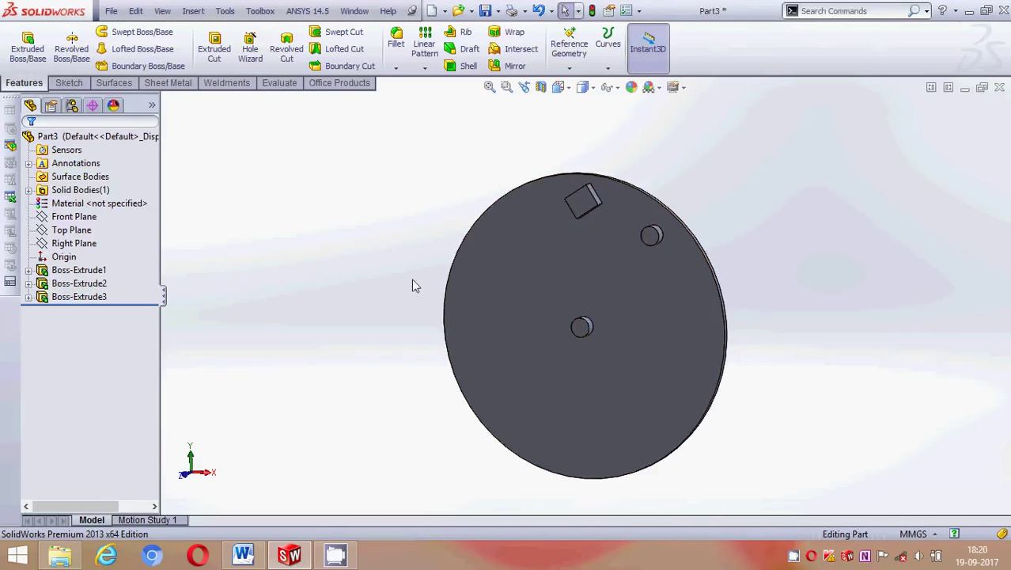
{"action": "key", "text": "ctrl+s"}
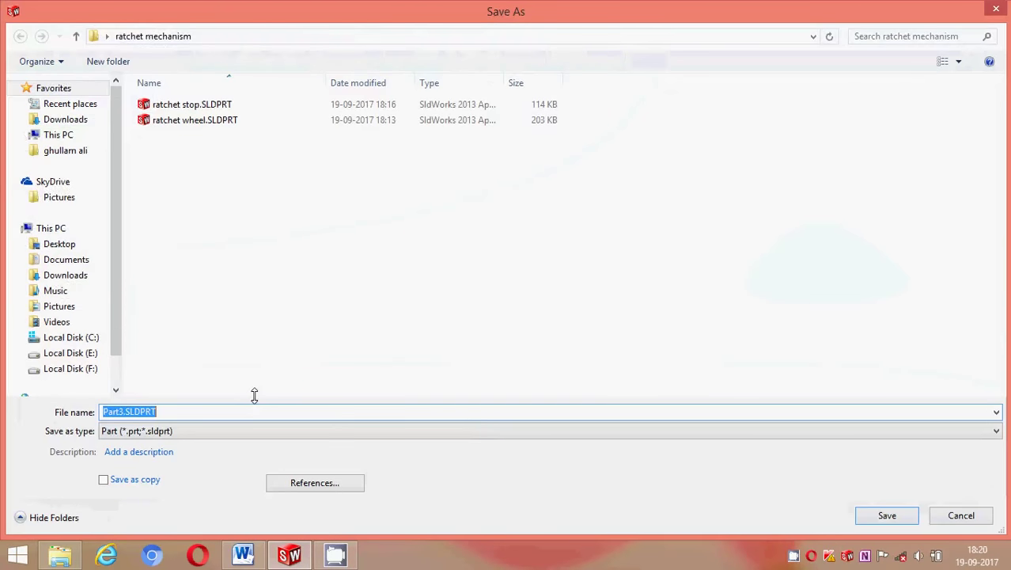
- Replace the Part3 file name with support and save the part as support.SLDPRT
{"action": "key", "text": "BackSpace"}
{"action": "key", "text": "Return"}
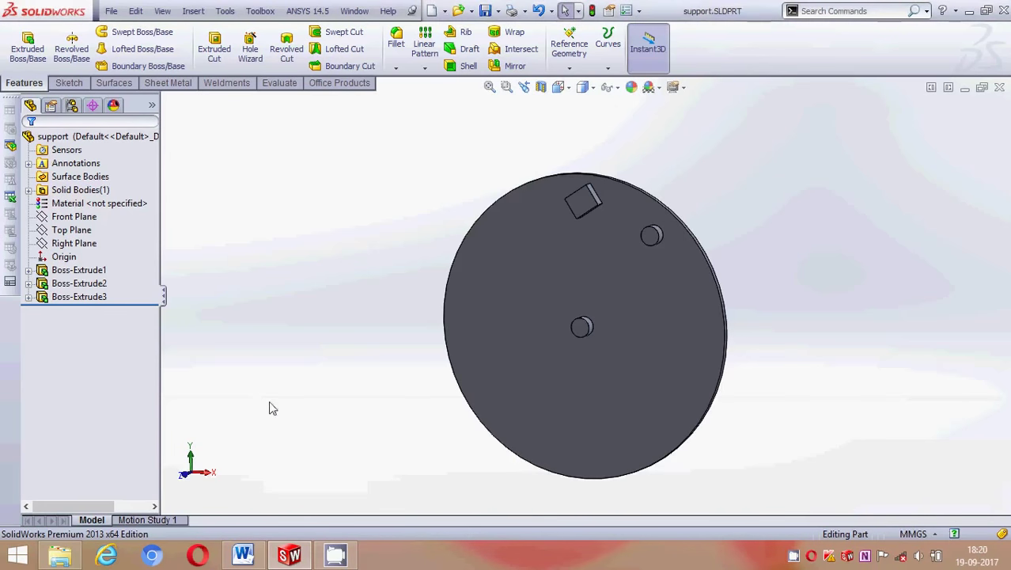
- In the Word tutorial note, remove the blank line and add a period after 'tutorial'
{"action": "left_click", "coordinate": [251, 553]}
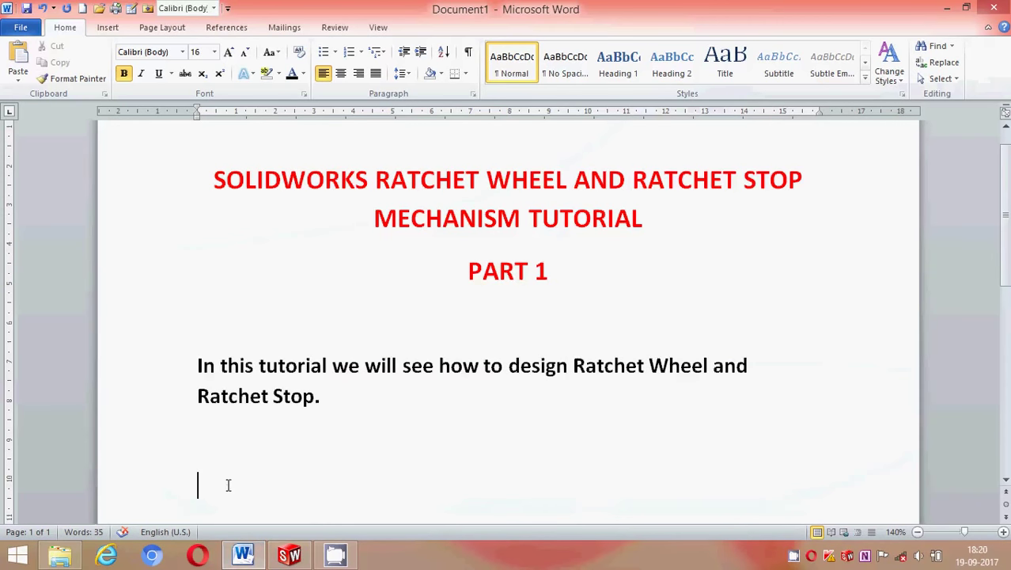
{"action": "key", "text": "BackSpace"}
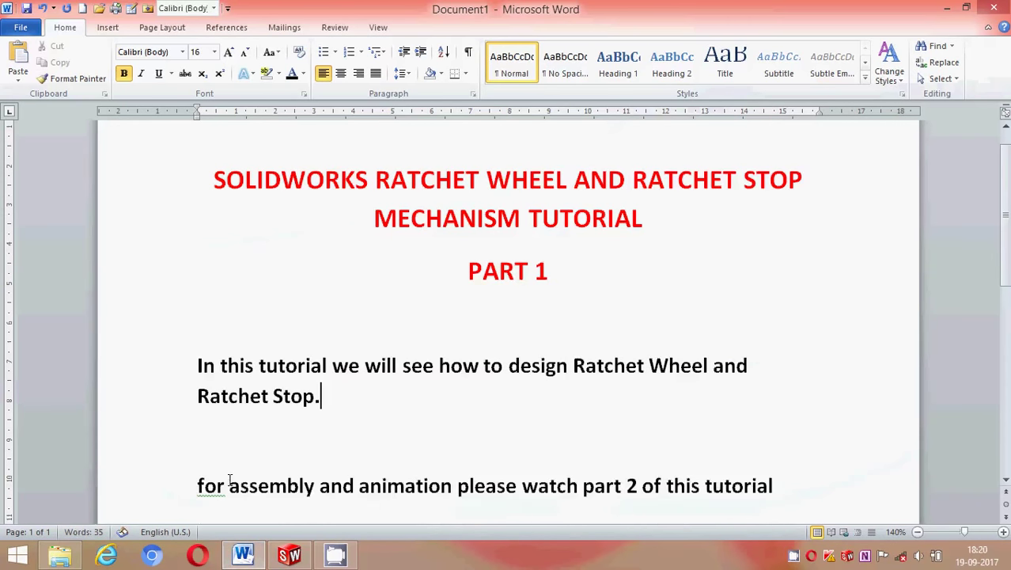
{"action": "left_click_drag", "start_coordinate": [795, 485], "coordinate": [231, 472]}
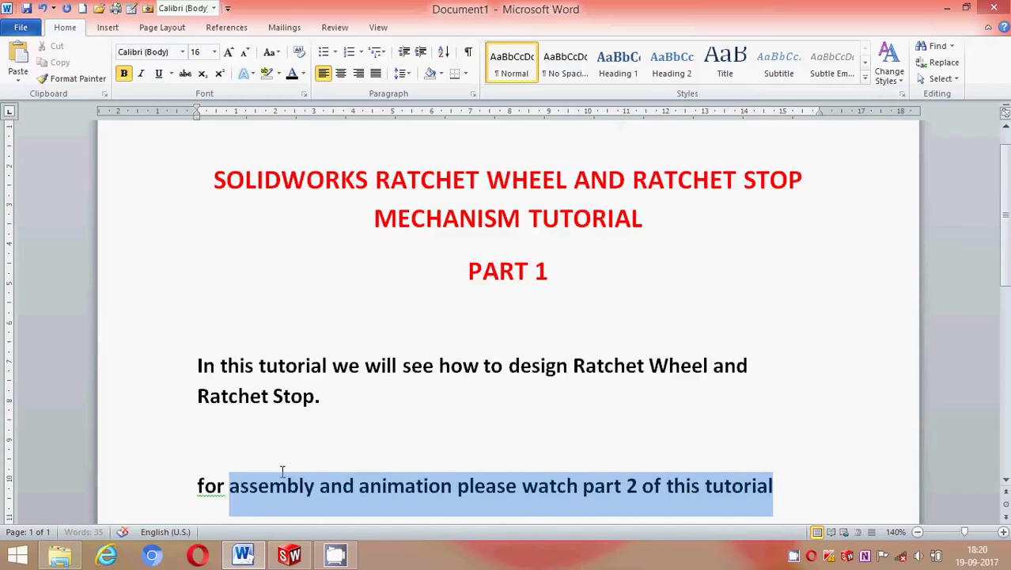
{"action": "left_click", "coordinate": [787, 499]}
{"action": "type", "text": "."}
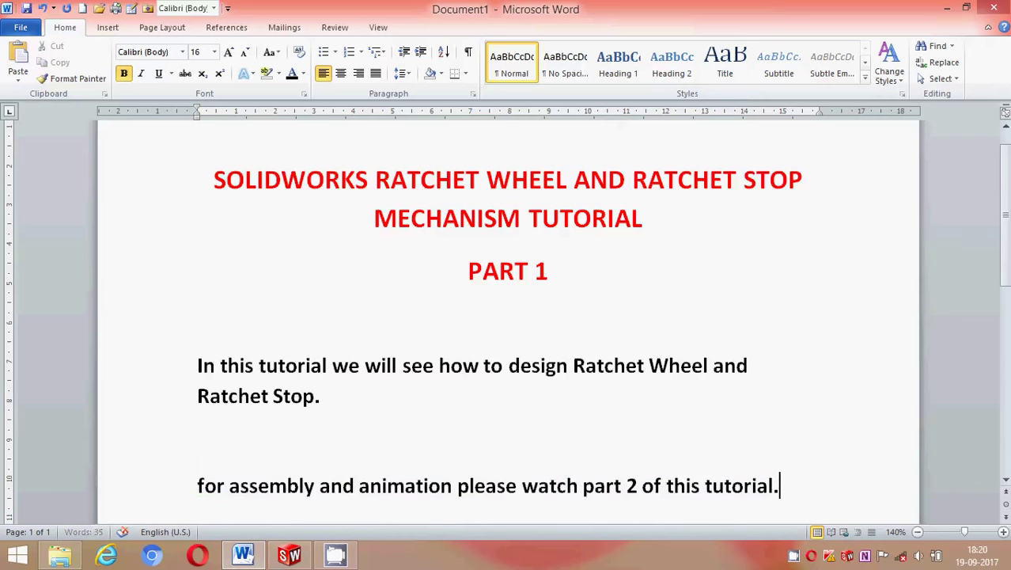
- Add a closing line reading 'Thanks for watching' at the end of the document
{"action": "scroll", "coordinate": [777, 495], "scroll_direction": "down", "scroll_amount": 1}
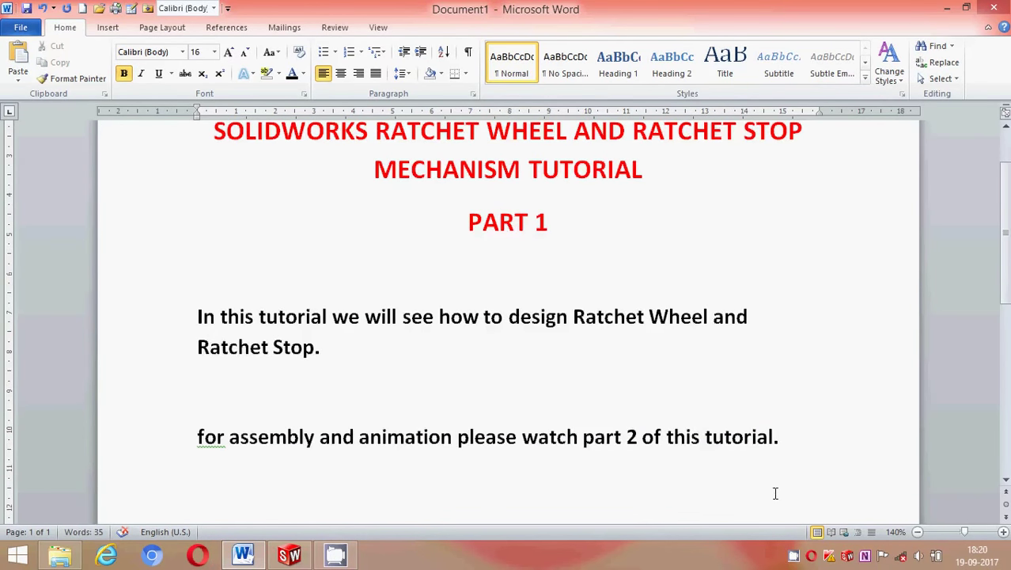
{"action": "type", "text": "Tha"}
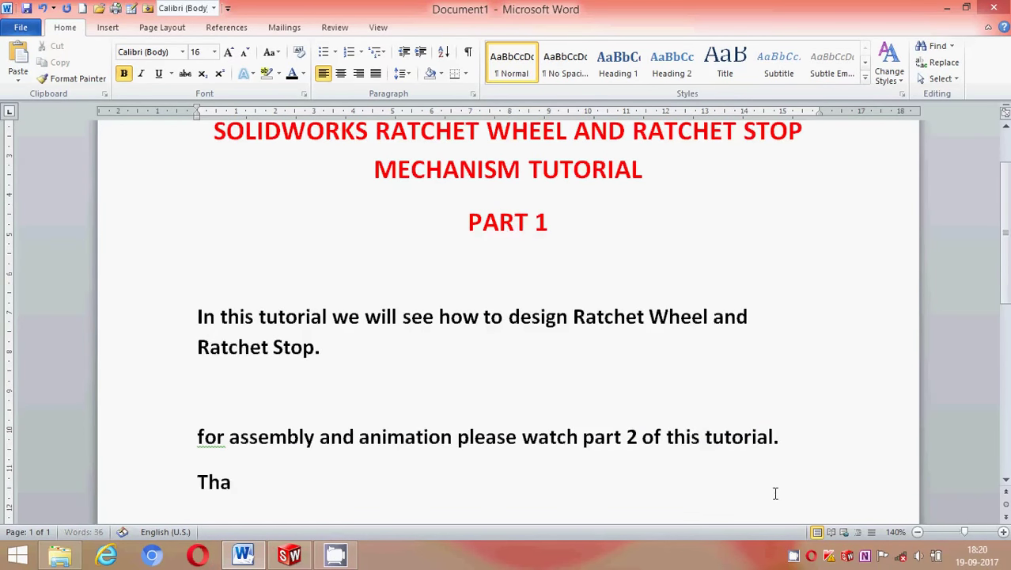
{"action": "type", "text": "nks "}
{"action": "type", "text": "fo"}
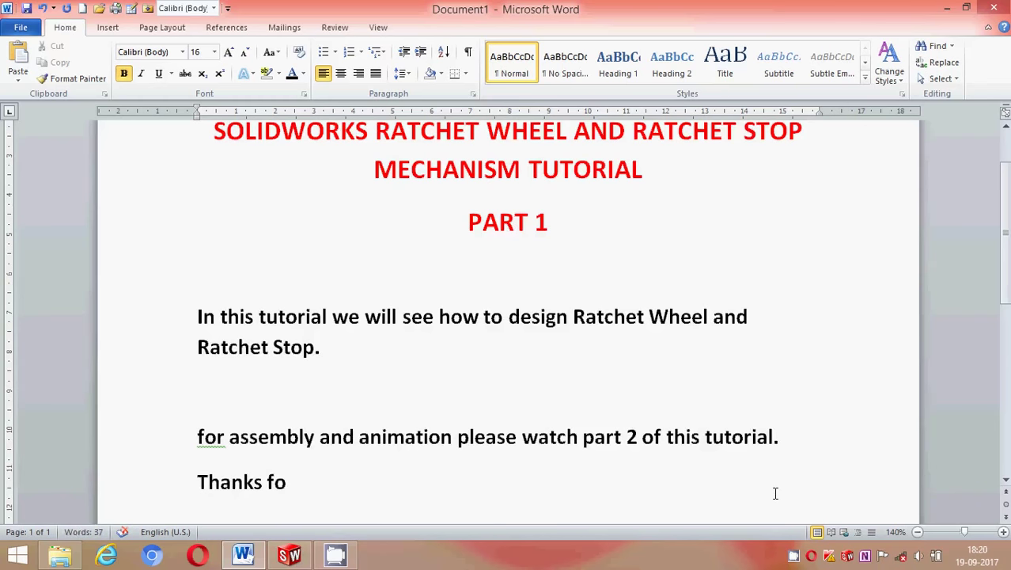
{"action": "type", "text": "r wat"}
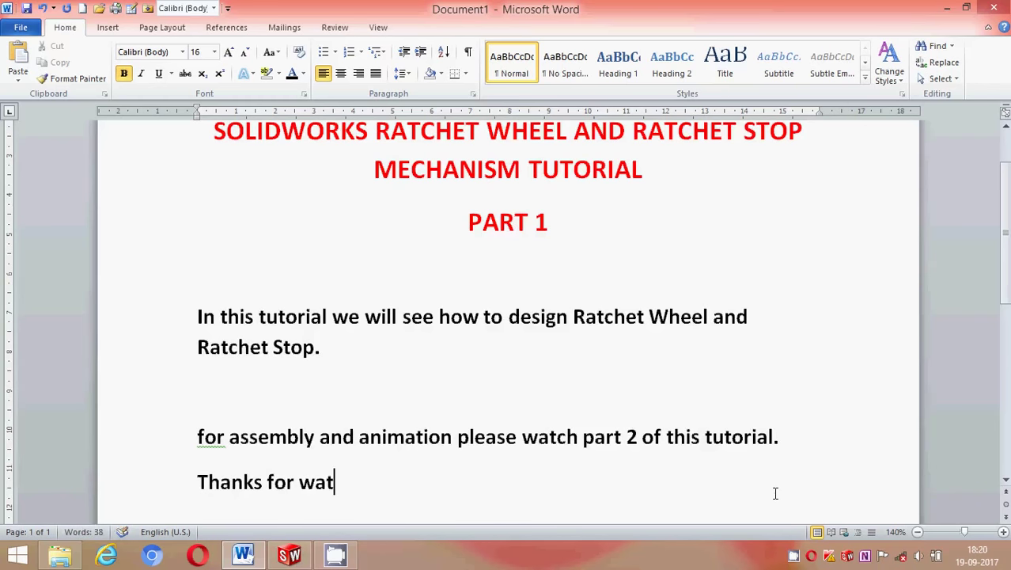
{"action": "type", "text": "ching"}
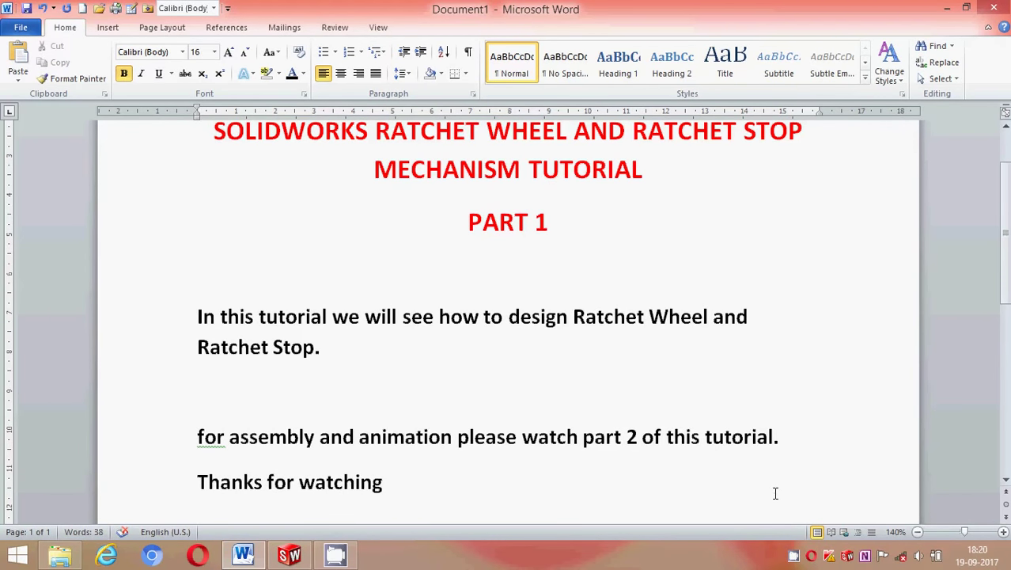
{"action": "right_click", "coordinate": [794, 554]}
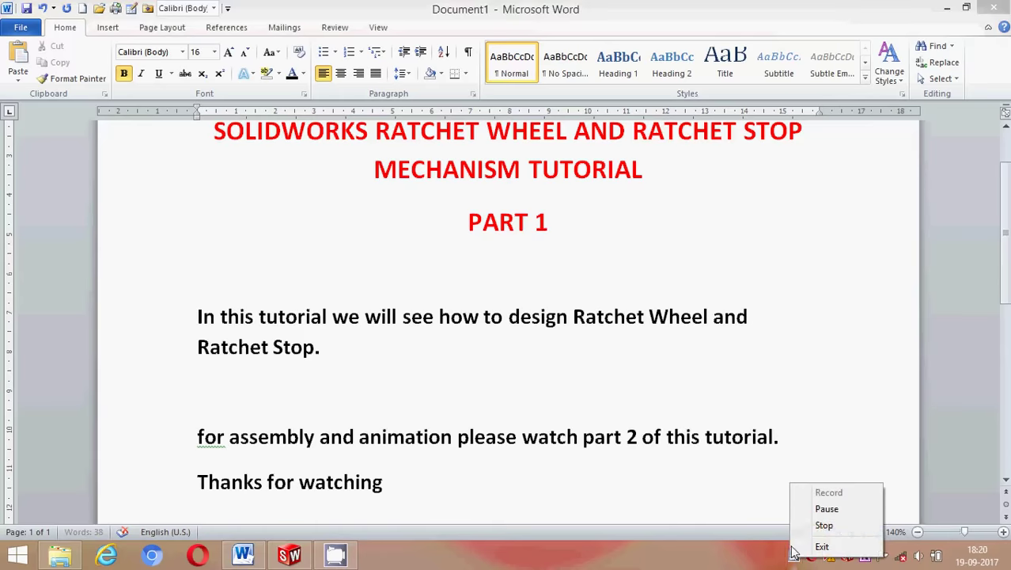